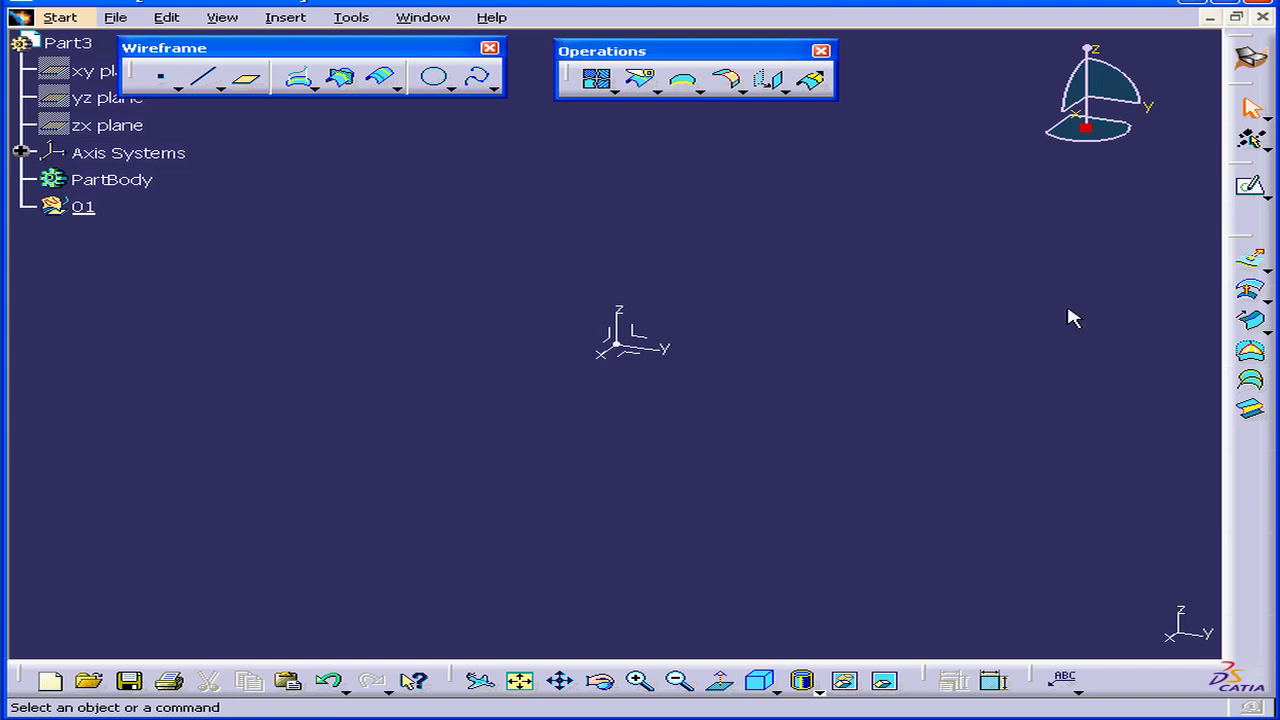
- Sketch a wavy five-point spline on the yz plane from the origin to a point on the horizontal axis, and exit the sketch
left_click(1250, 192)
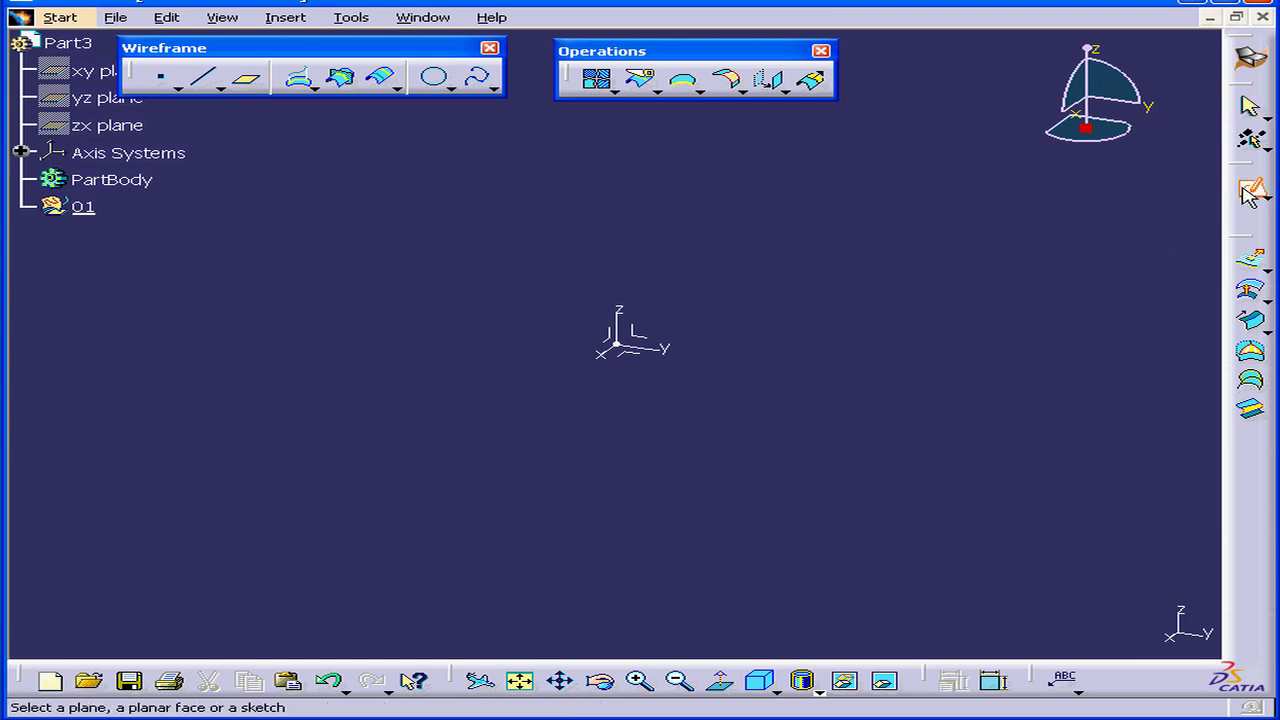
left_click(650, 342)
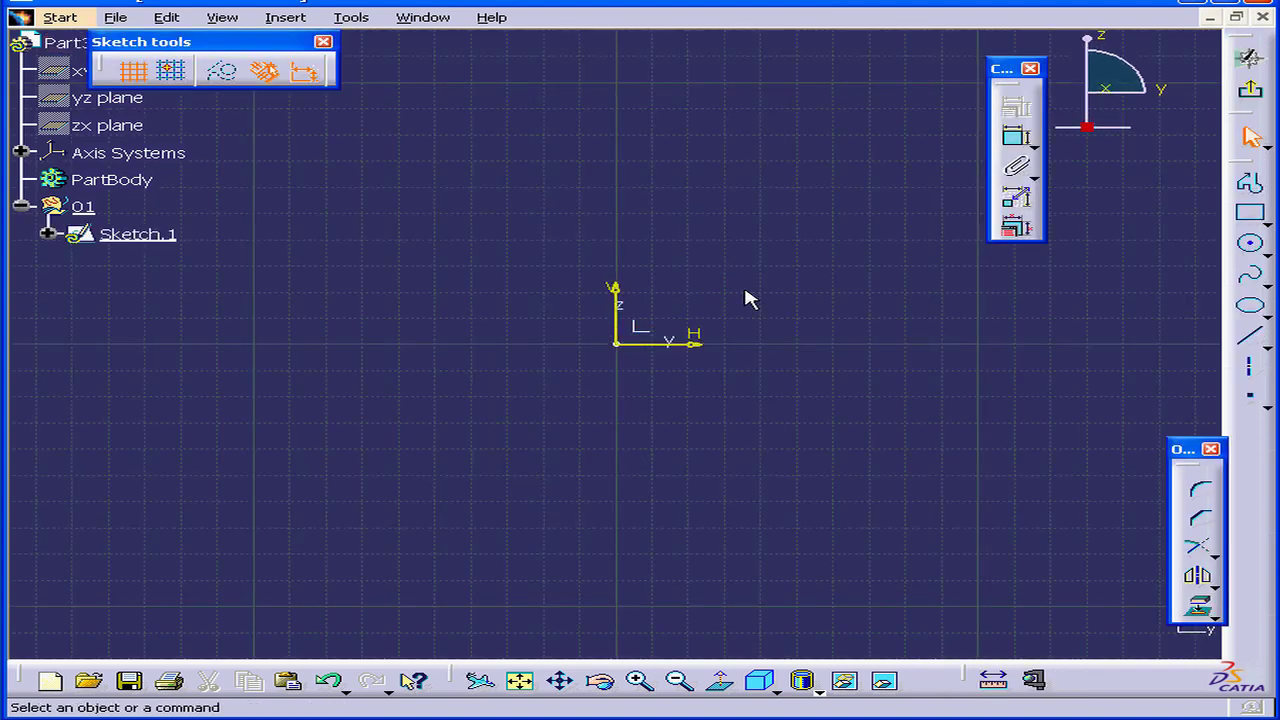
left_click(1253, 281)
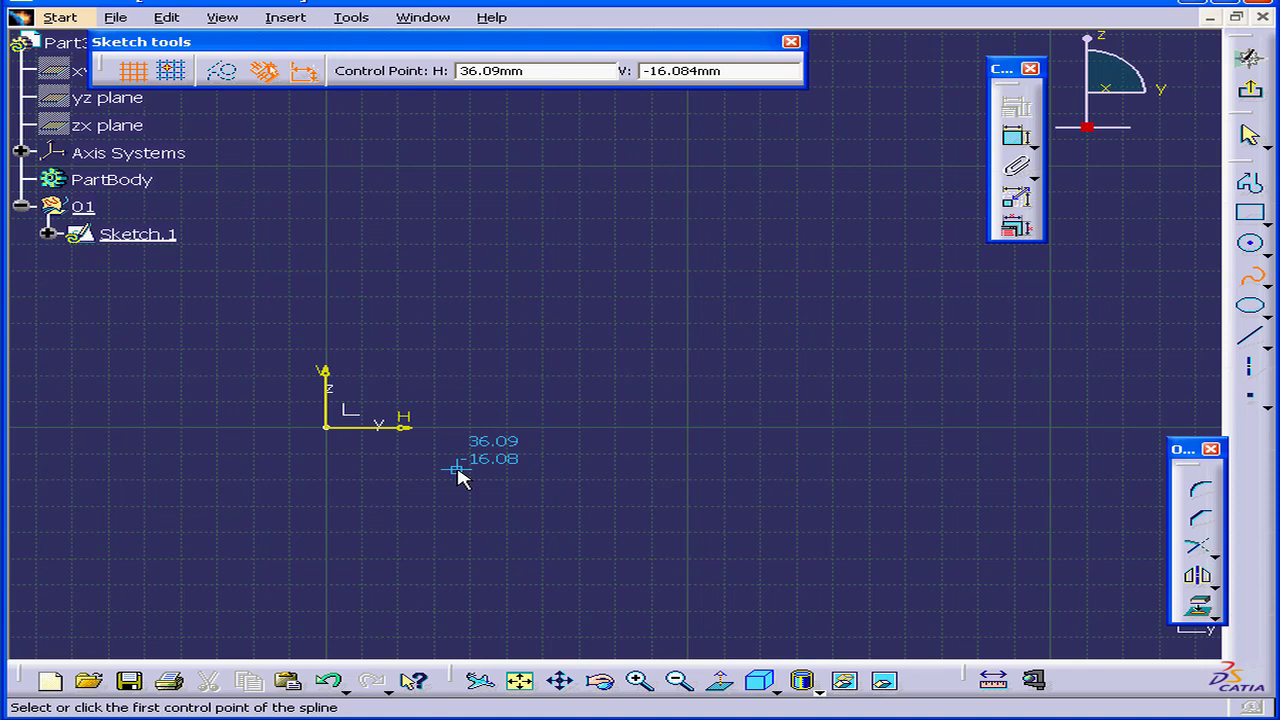
left_click(326, 427)
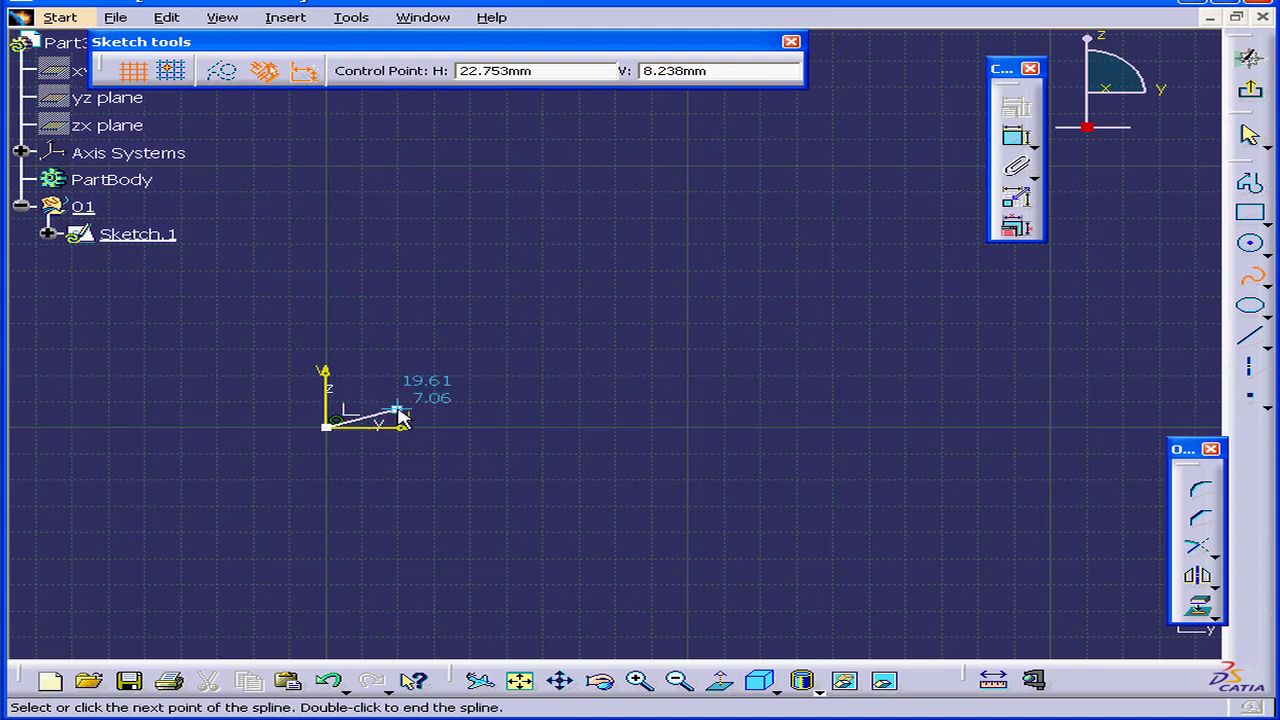
left_click(513, 356)
left_click(692, 391)
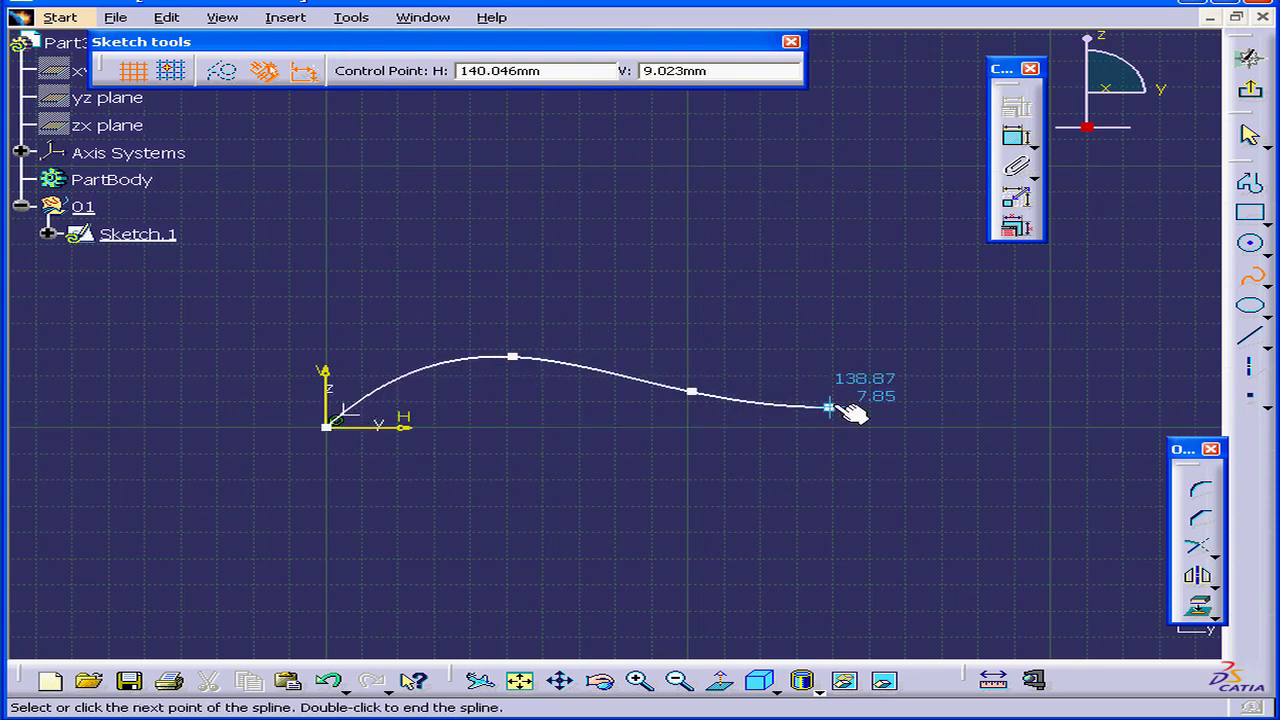
left_click(865, 378)
double_click(975, 427)
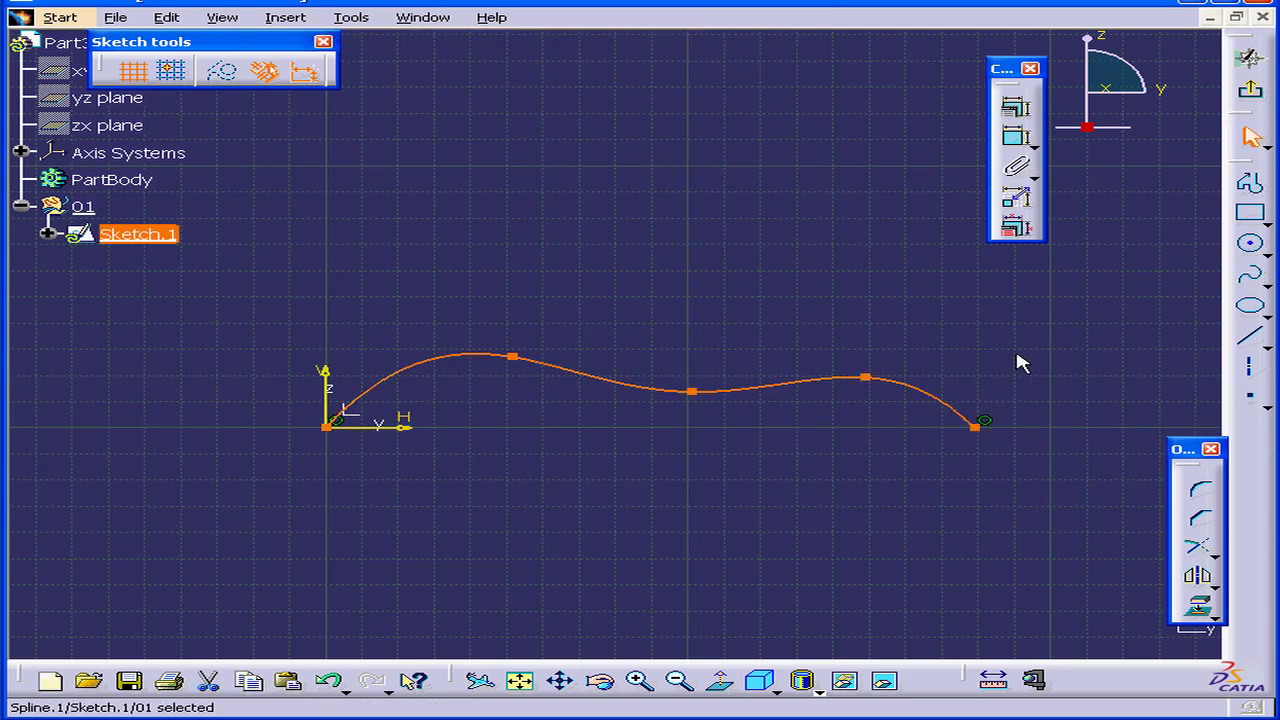
left_click(1250, 88)
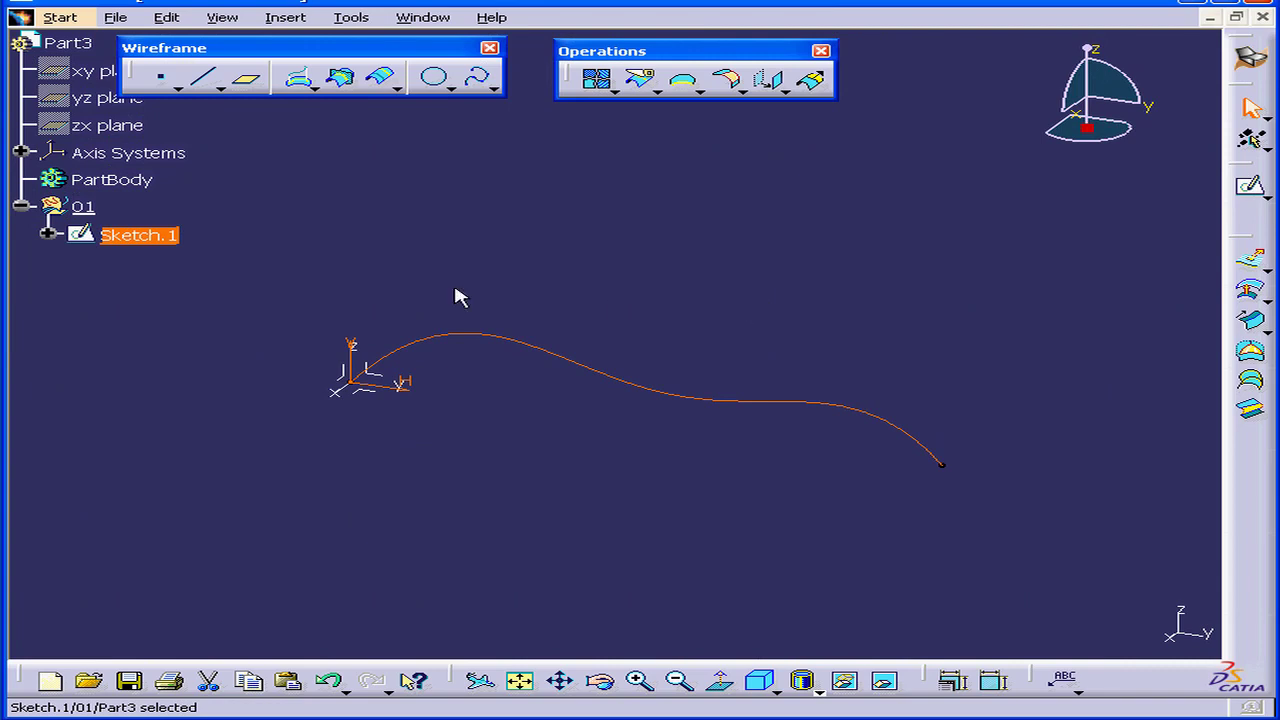
- Copy Sketch.1 and paste a duplicate of it into geometrical set 01
right_click(116, 240)
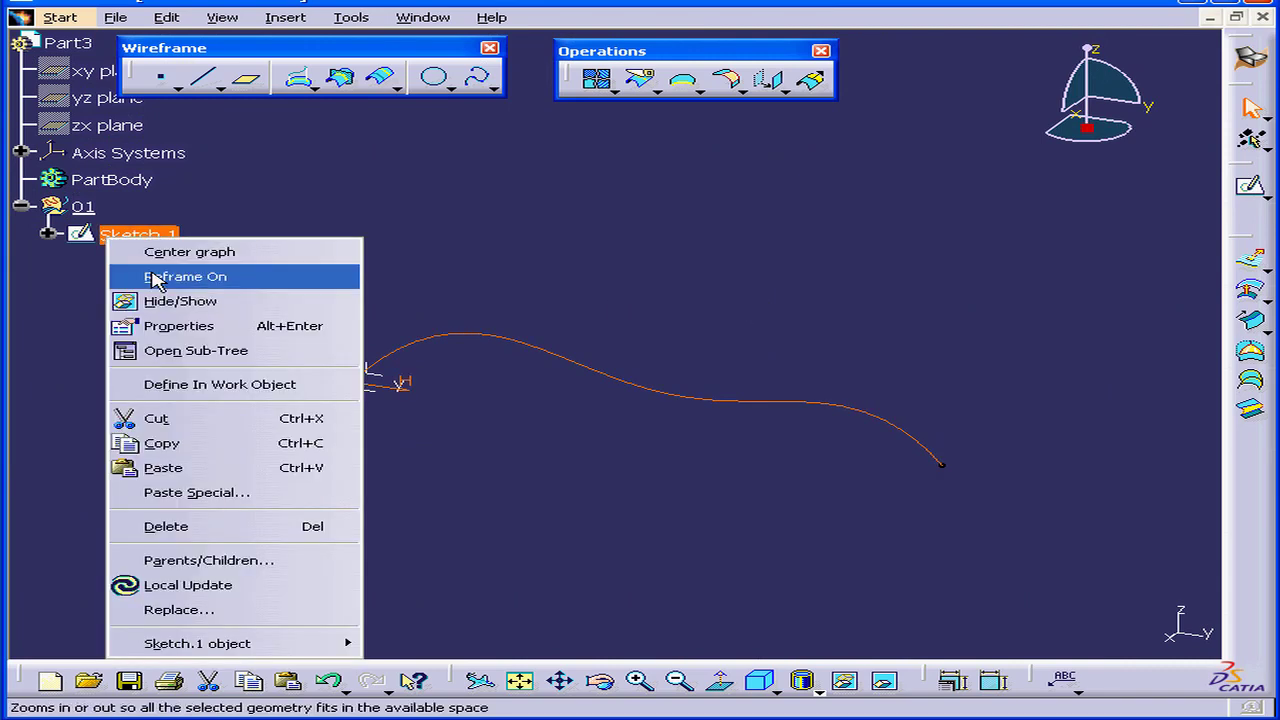
left_click(243, 445)
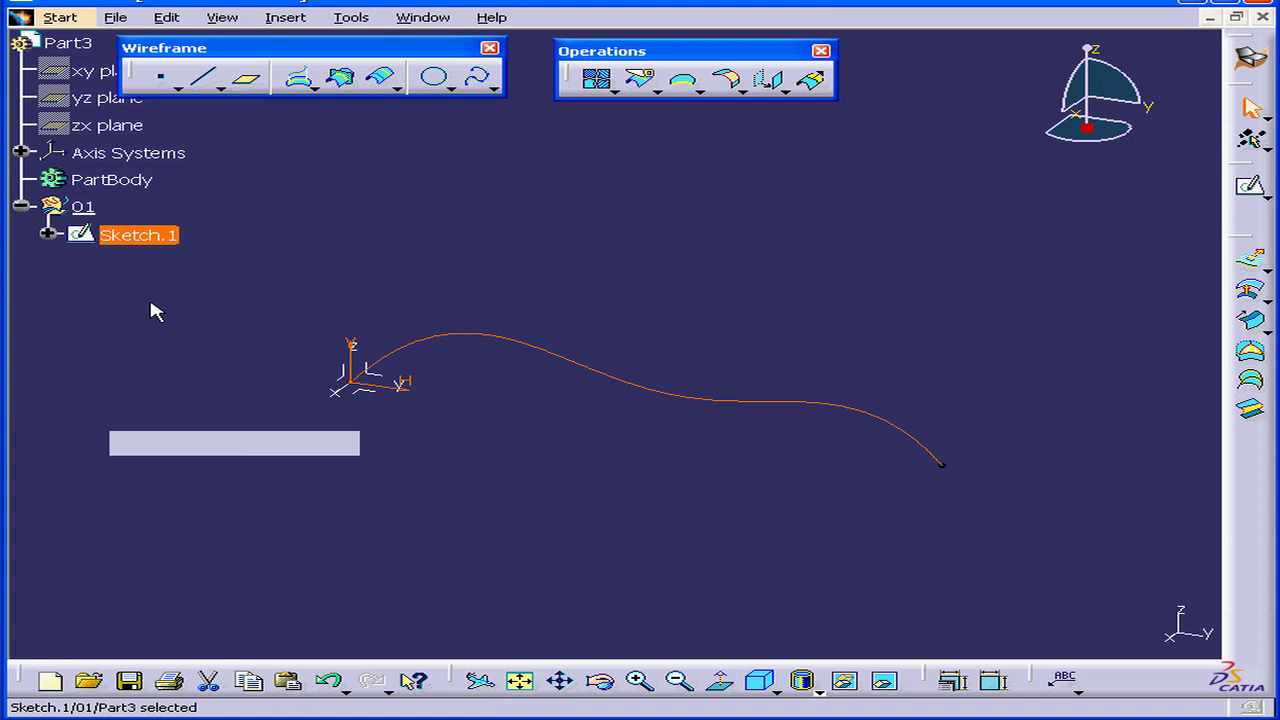
right_click(98, 232)
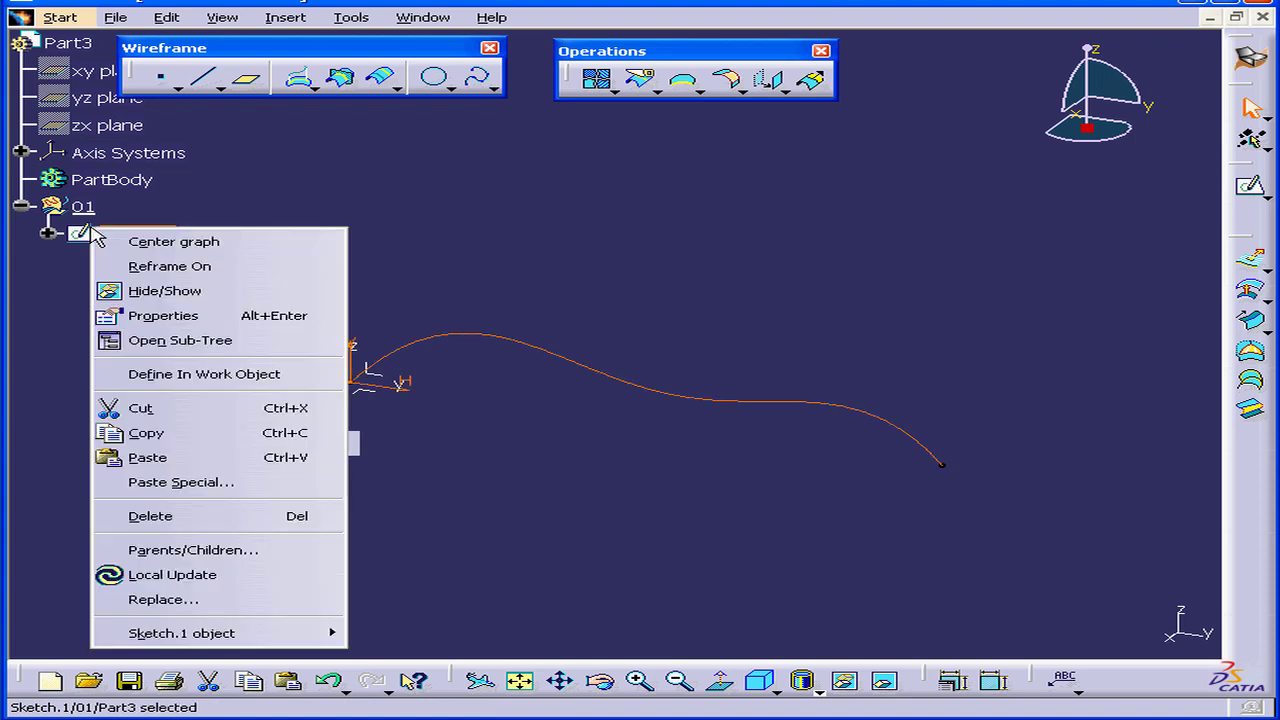
left_click(225, 457)
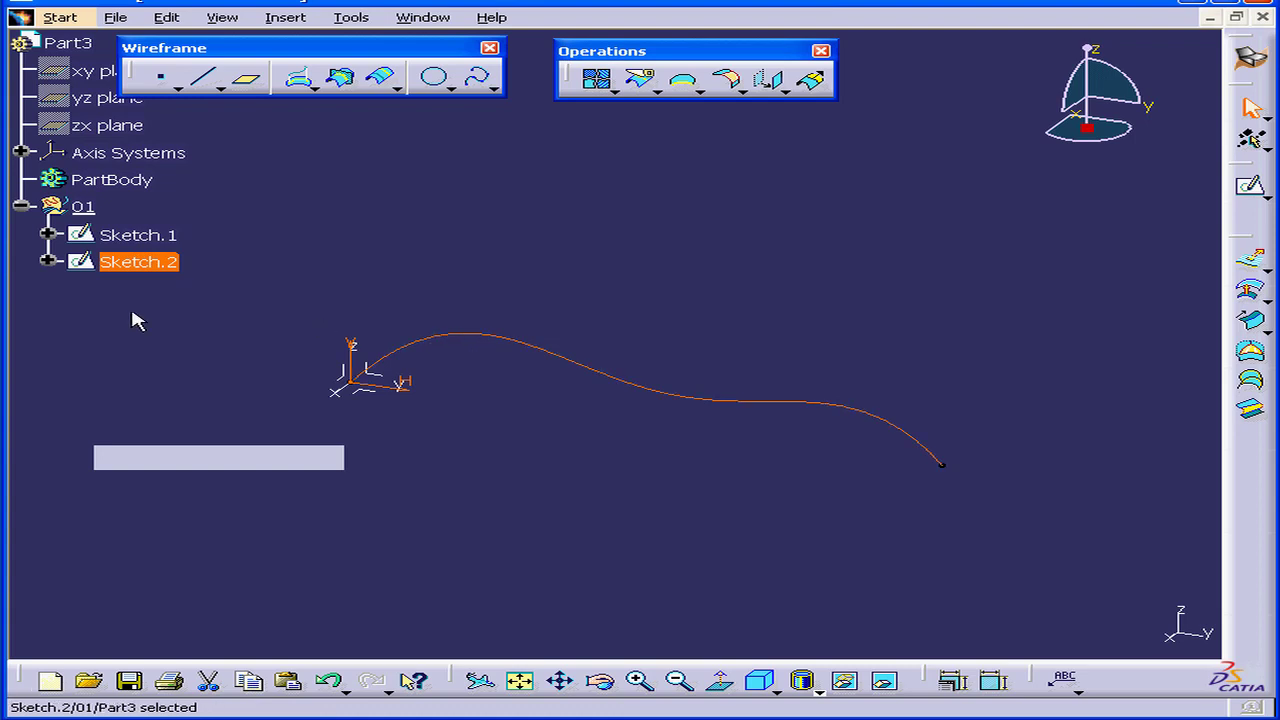
left_click(343, 248)
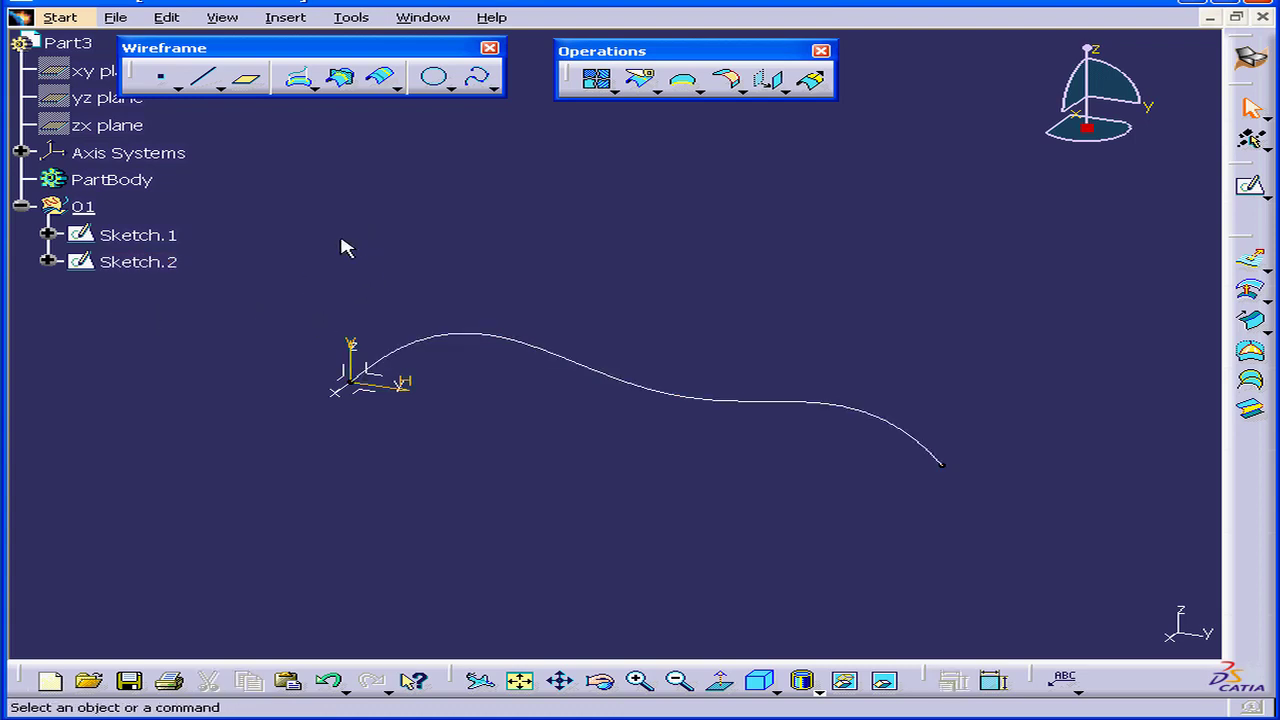
- Translate the duplicate sketch, Sketch.2, by 30 mm along the absolute X axis
left_click(776, 86)
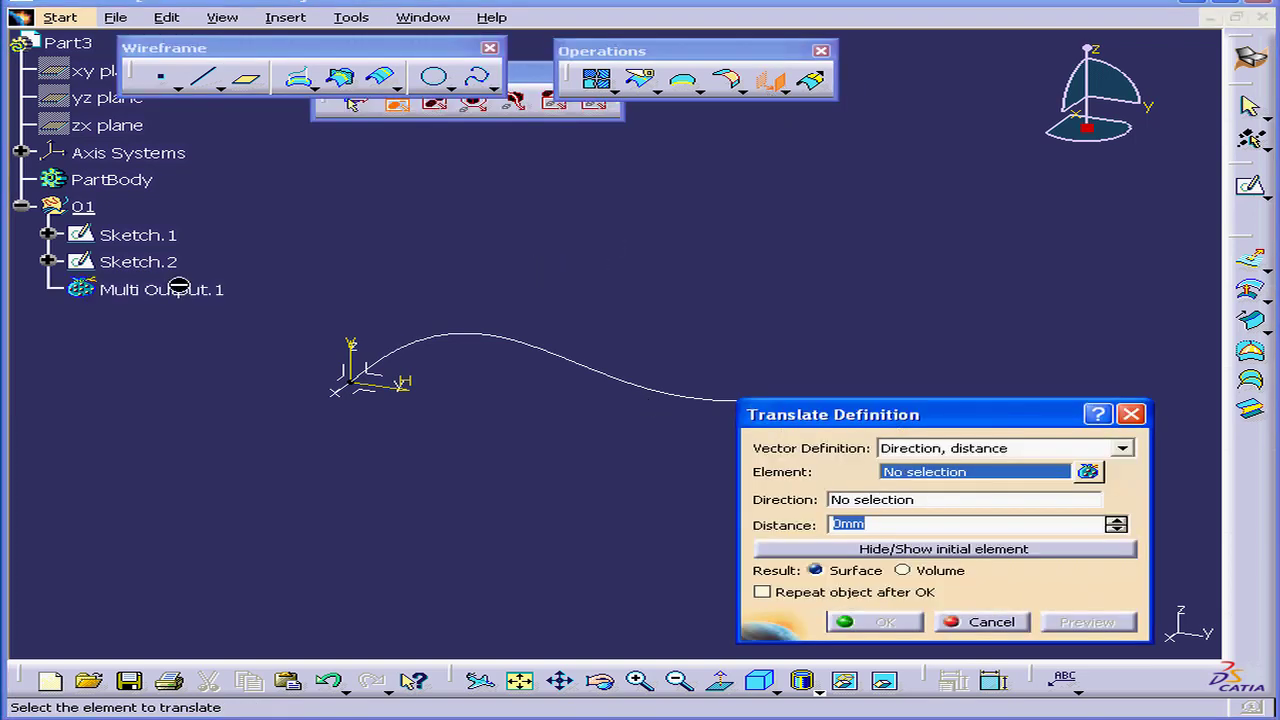
left_click(138, 262)
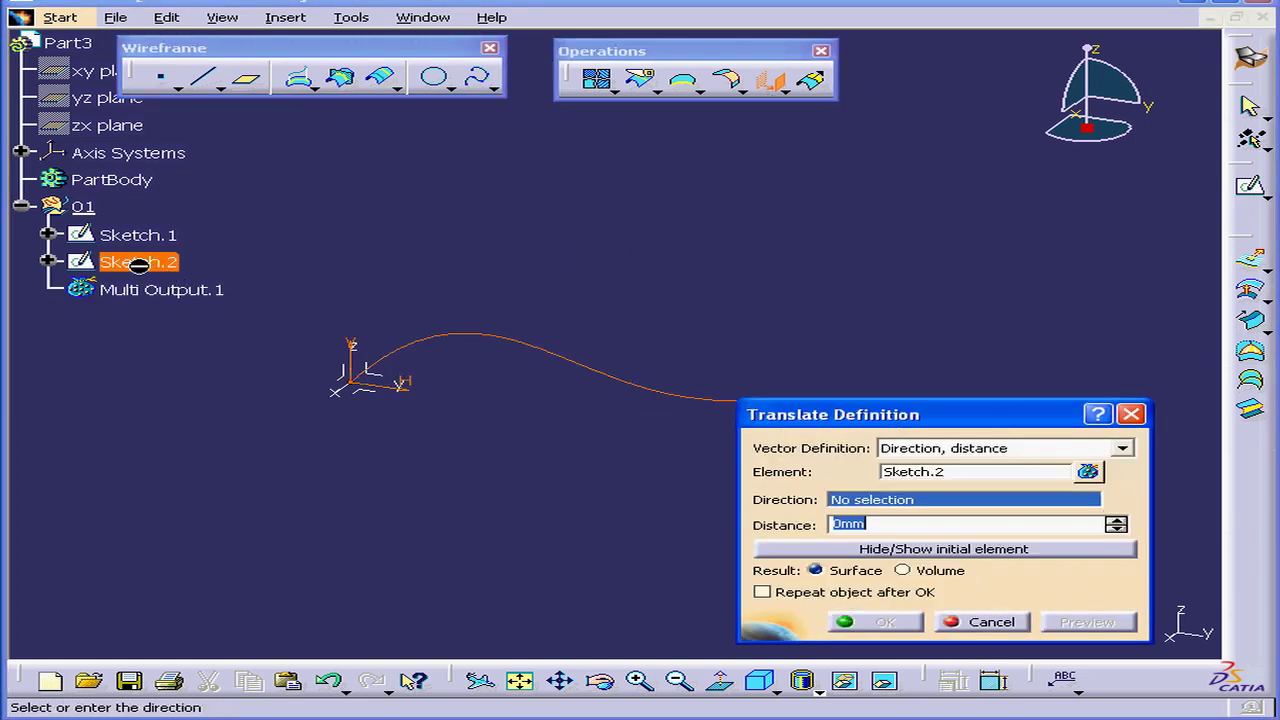
left_click(352, 393)
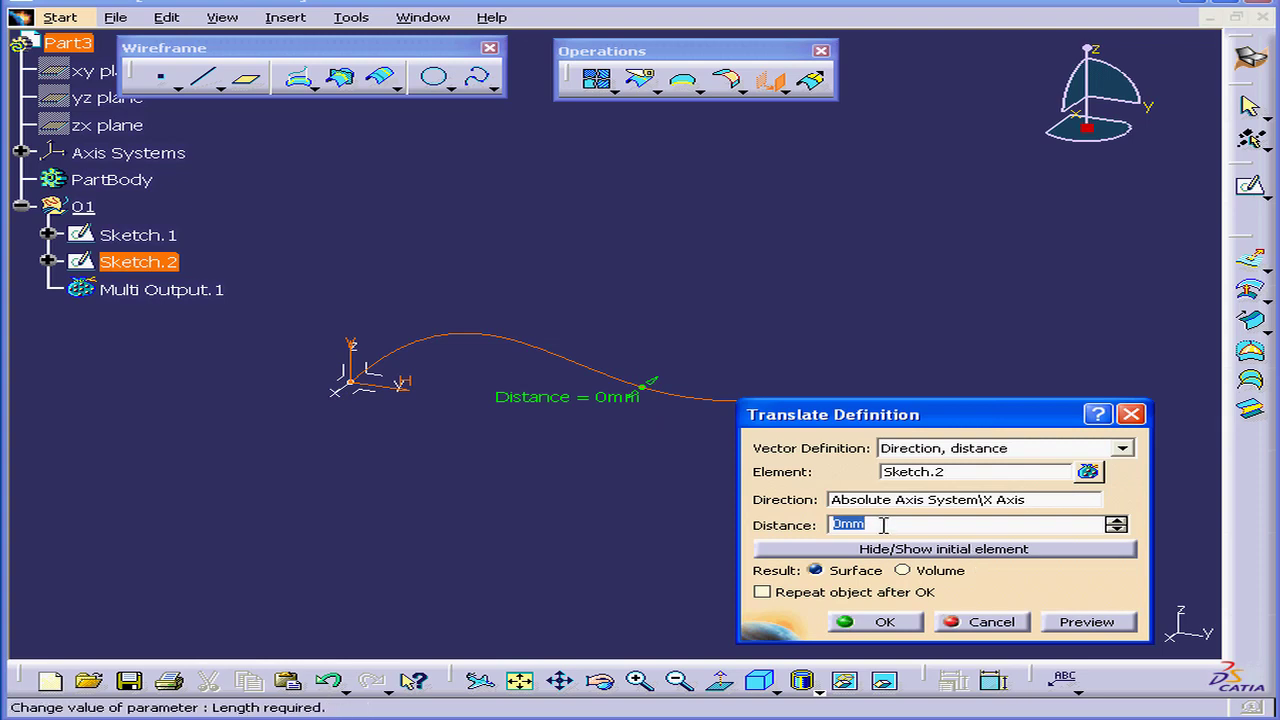
type("30")
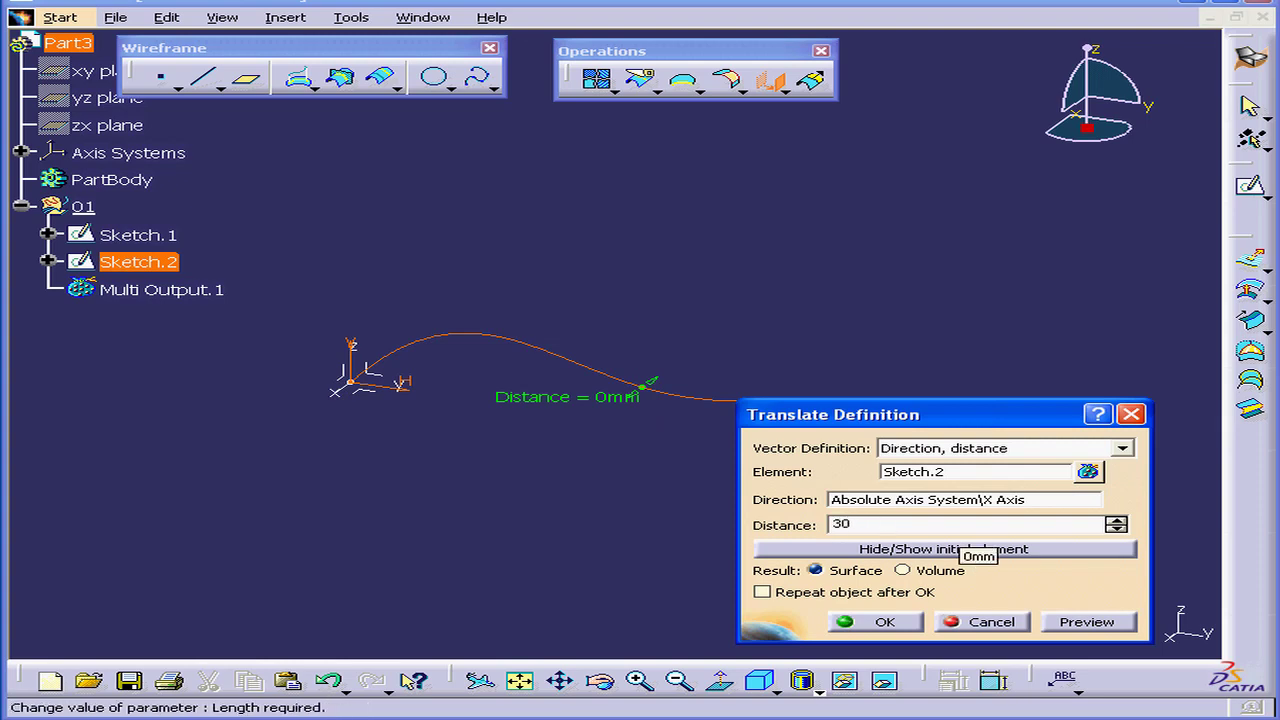
key("Tab")
left_click(885, 621)
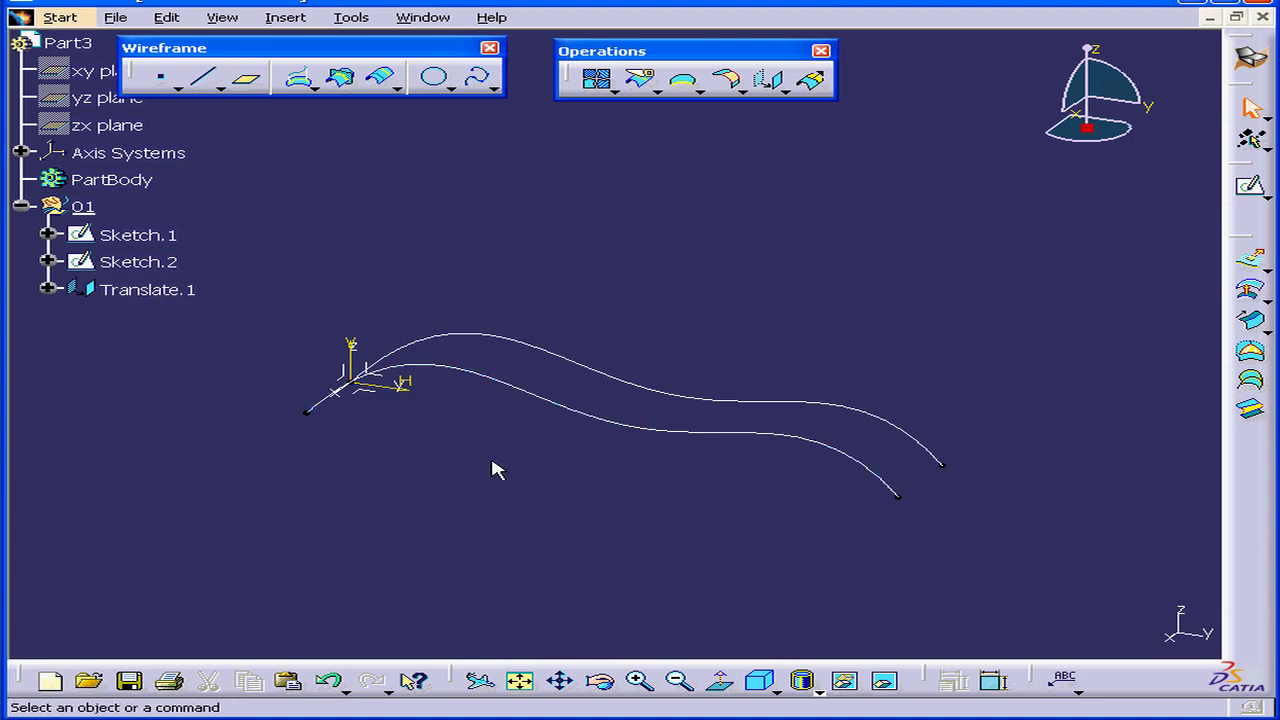
- Review the definition of the translated curve and close it without making changes
double_click(569, 410)
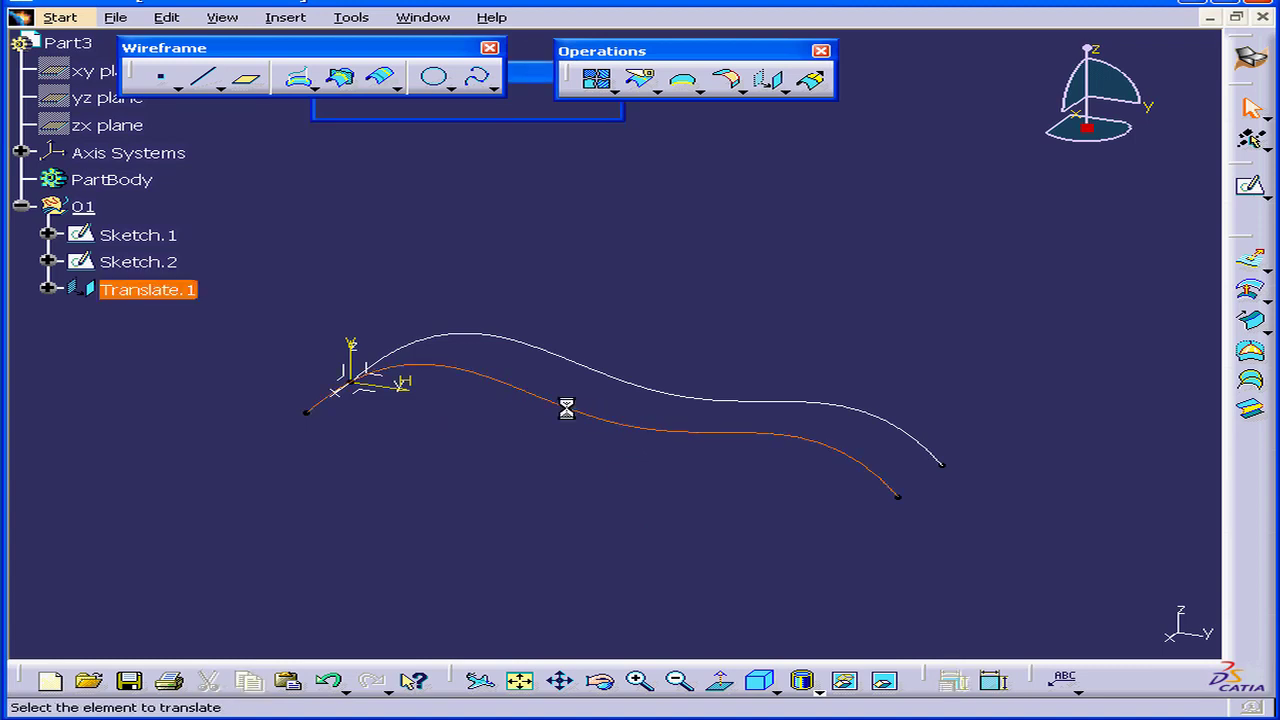
left_click_drag(888, 420, 866, 330)
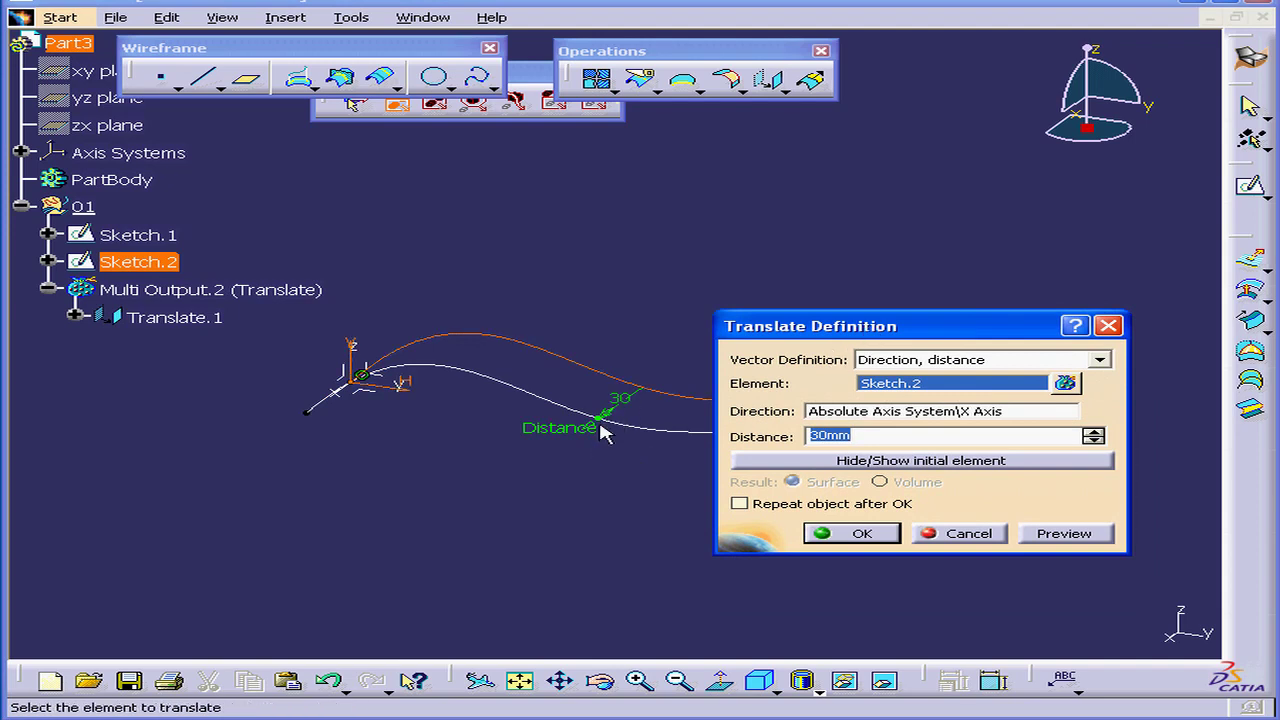
left_click(960, 533)
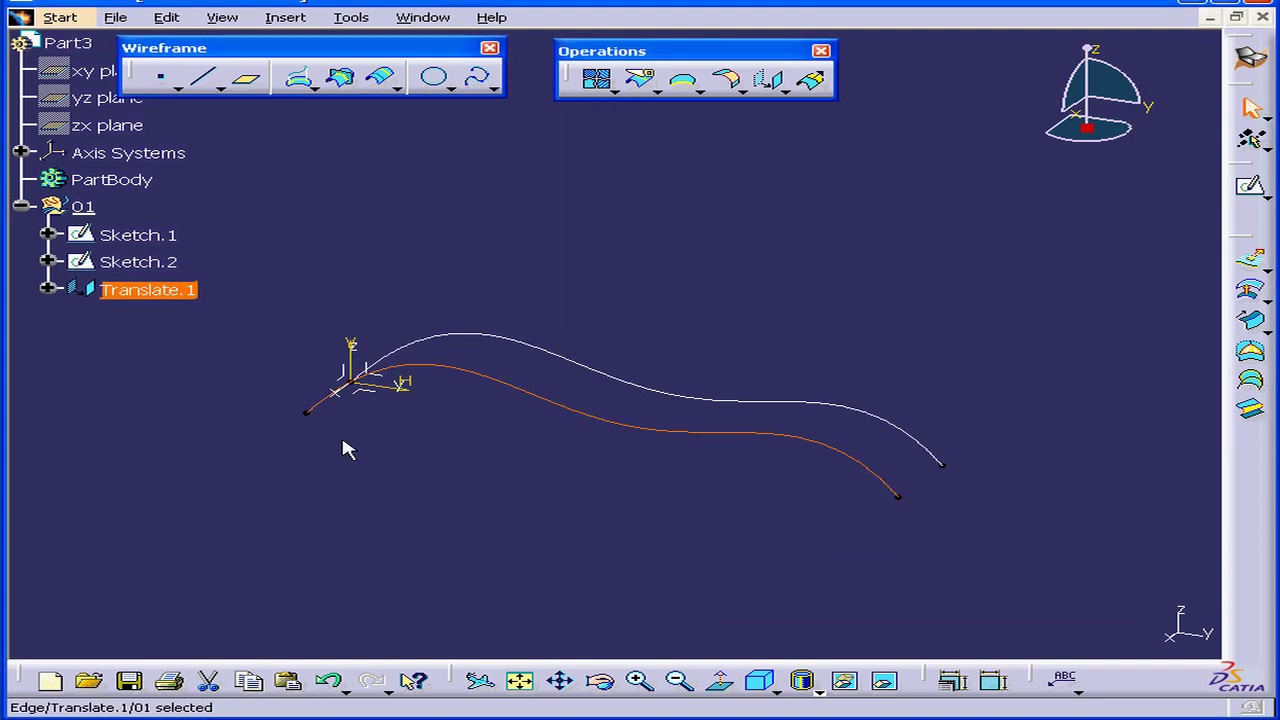
- In Sketch.2, lower the spline's middle control point and add two control points between it and the second point
double_click(140, 263)
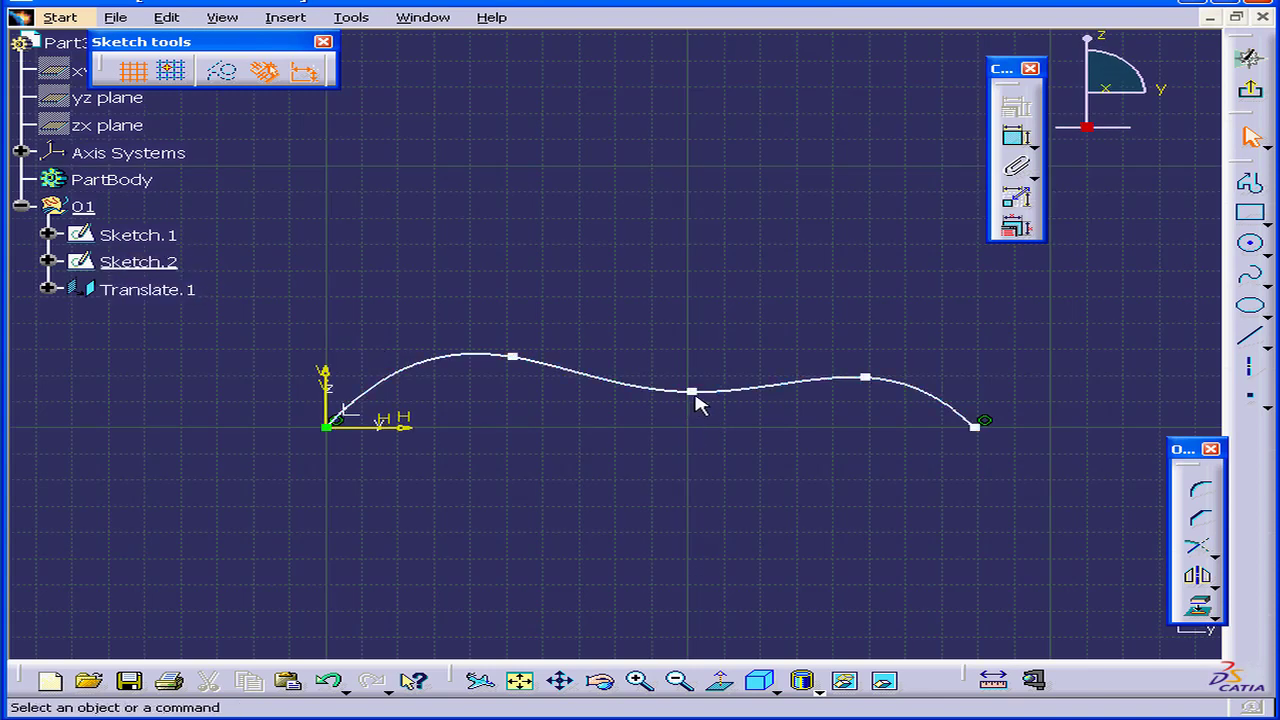
left_click_drag(700, 395, 657, 413)
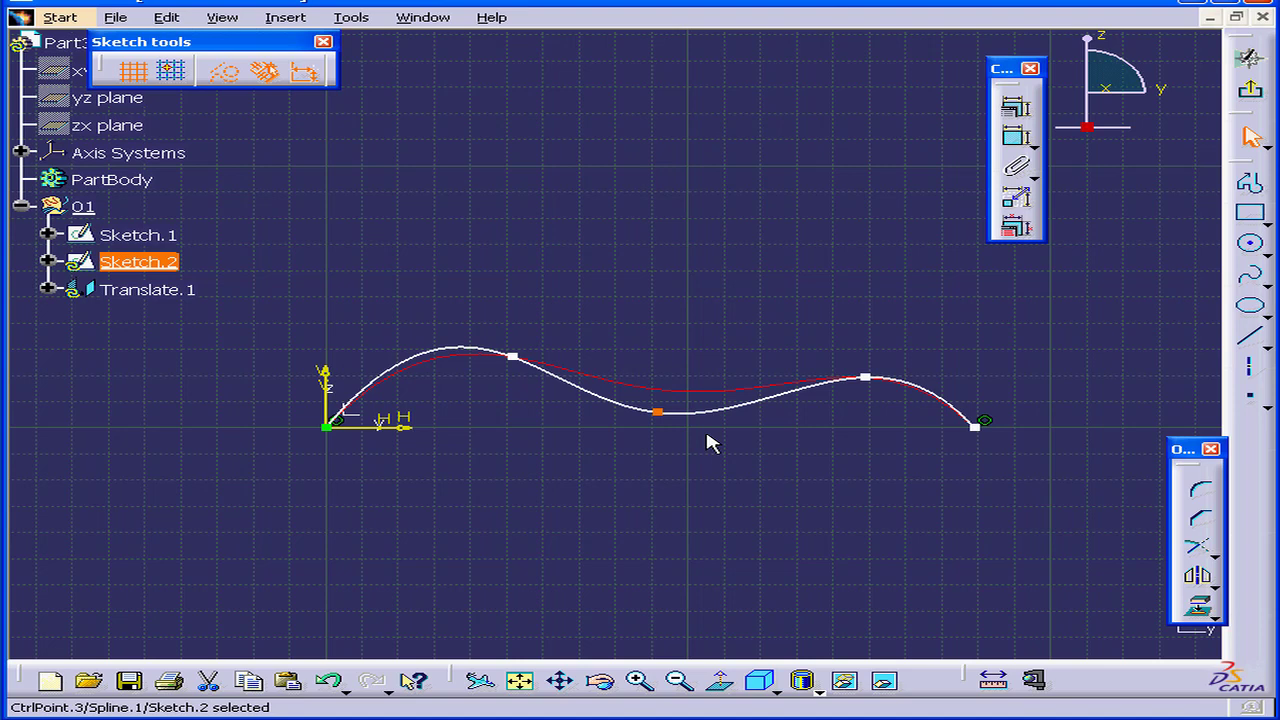
double_click(612, 404)
left_click_drag(626, 390, 965, 243)
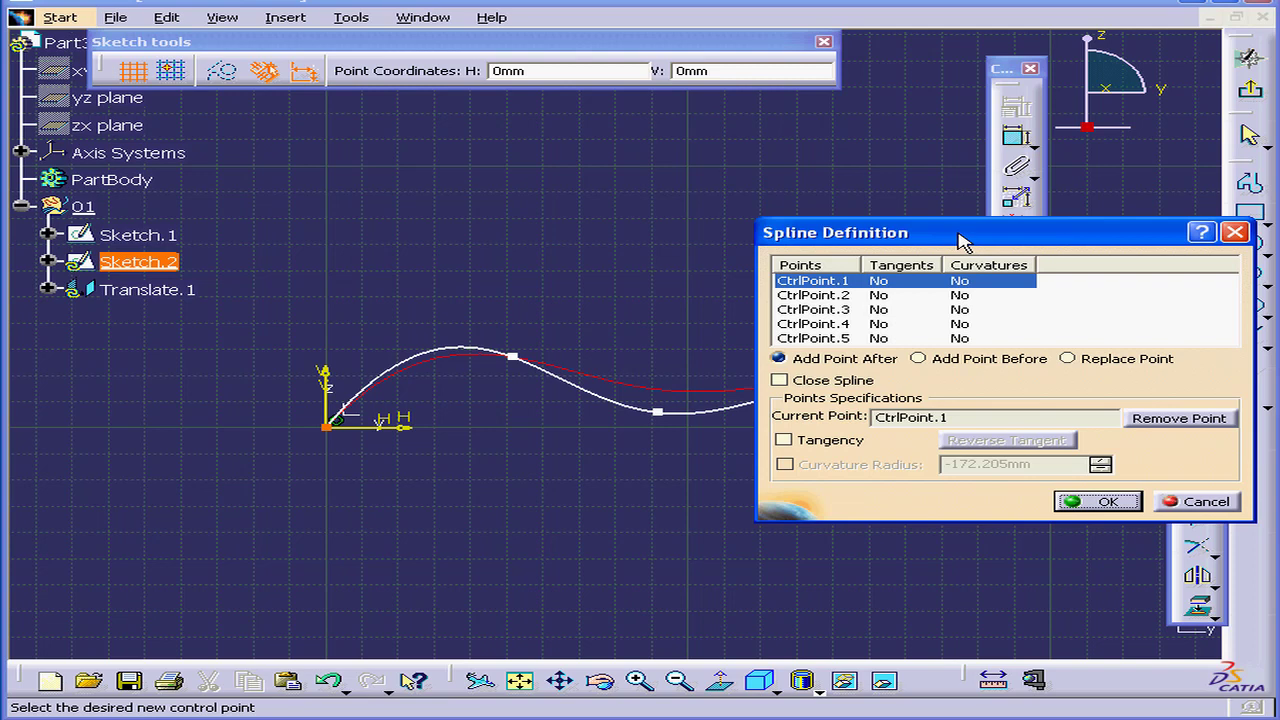
left_click(818, 296)
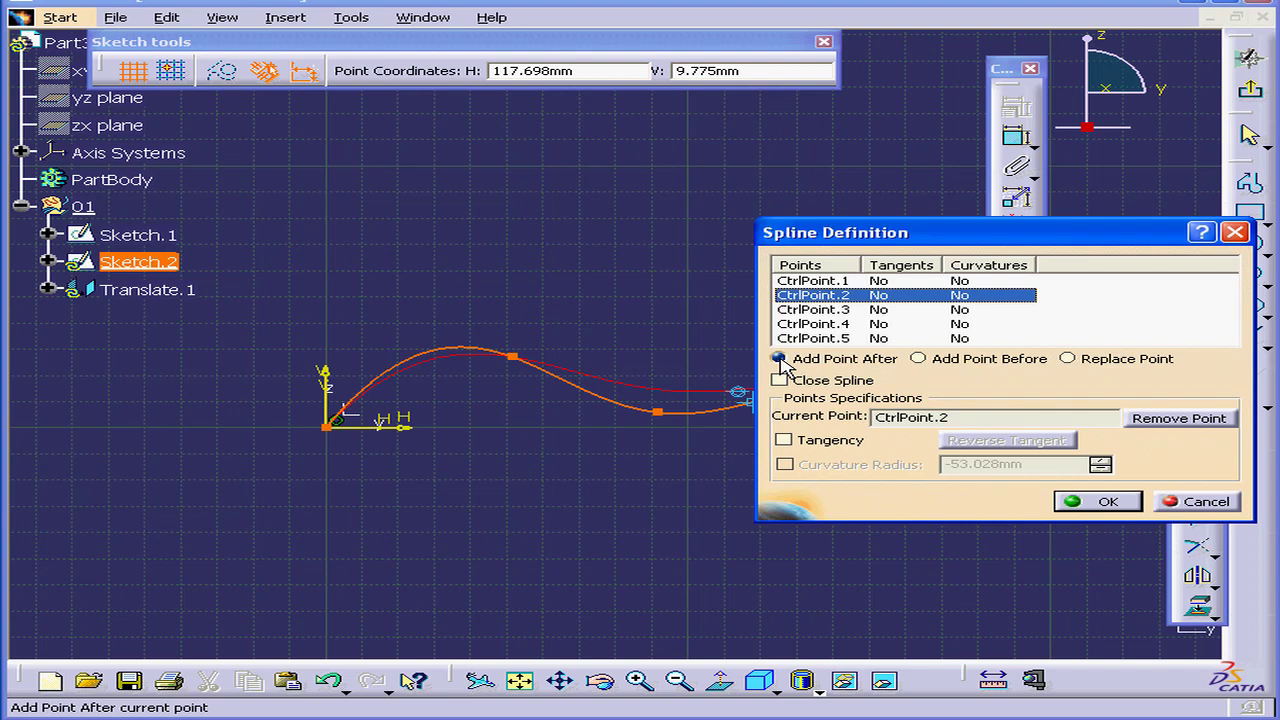
left_click(590, 393)
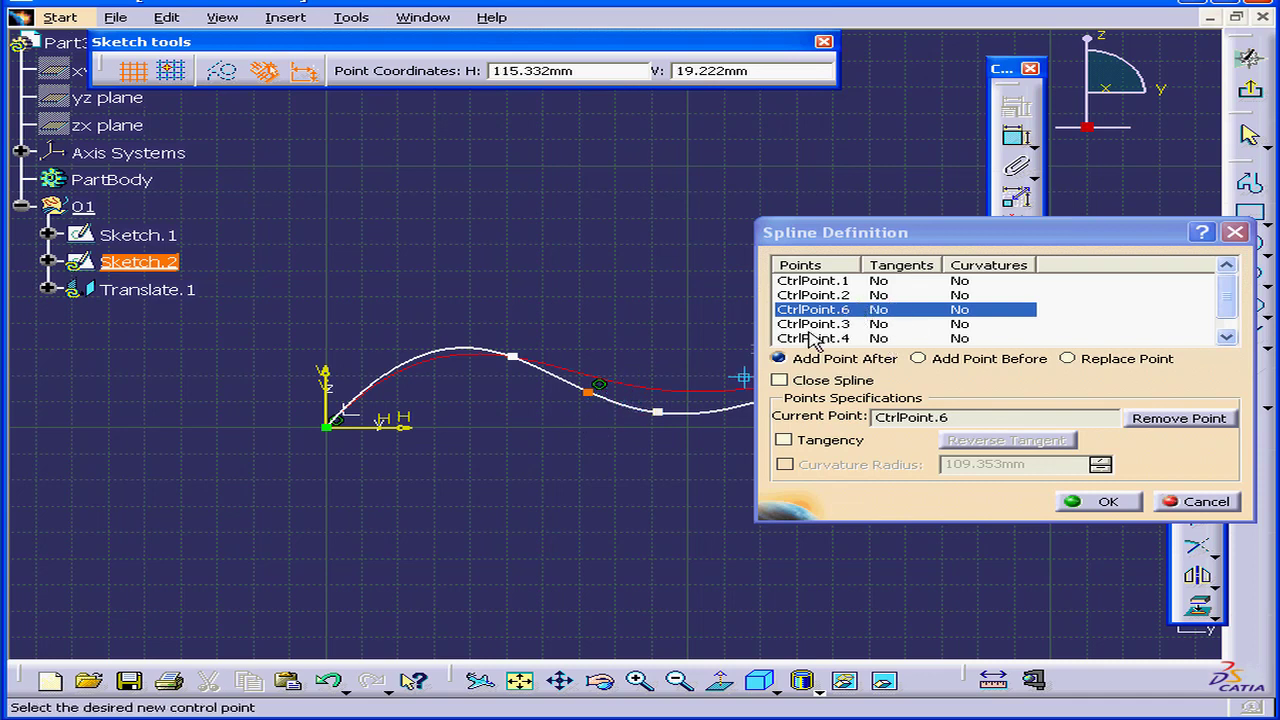
left_click(628, 405)
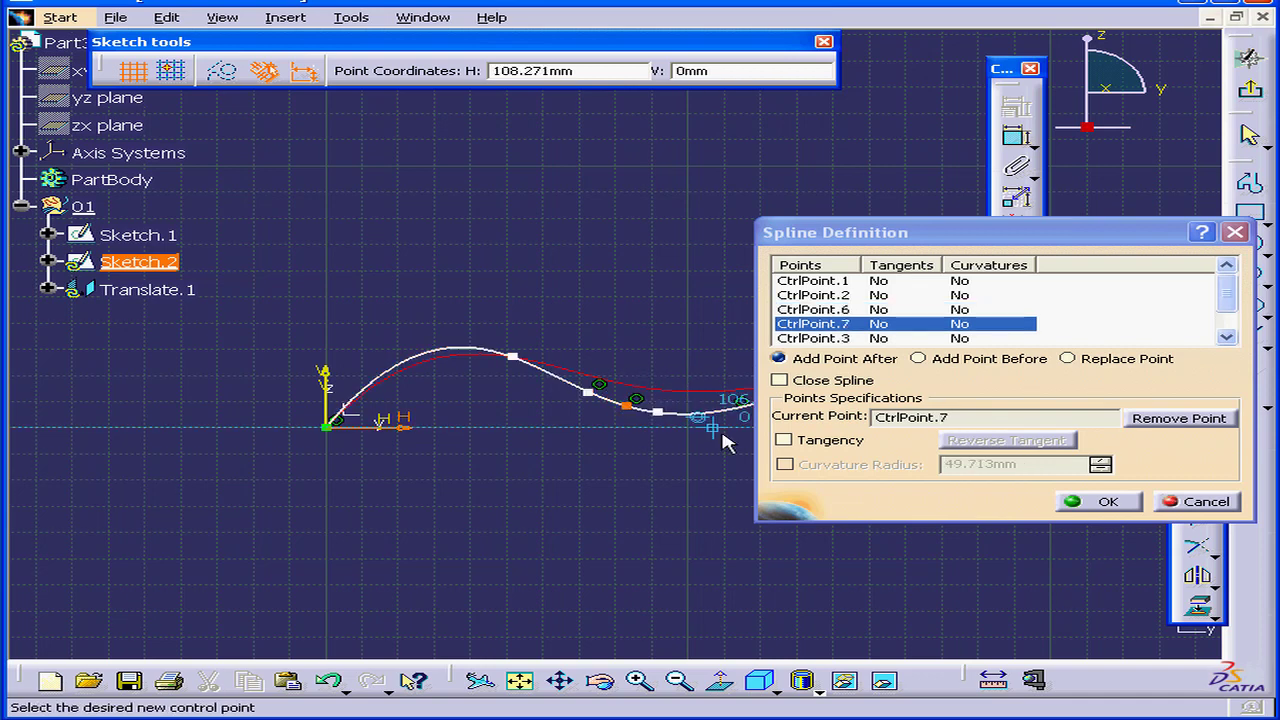
left_click(1100, 503)
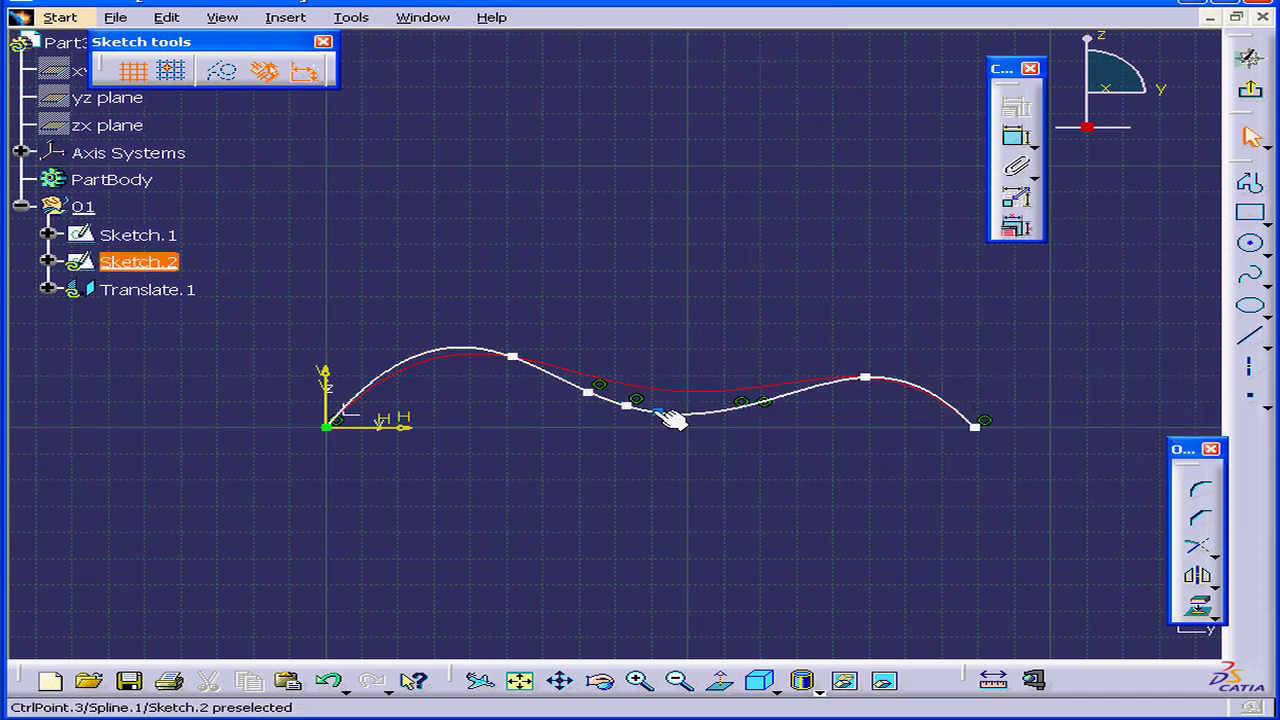
- Reshape the Sketch.2 spline into a more pronounced wave by repositioning its interior control points, and exit the sketch
left_click_drag(664, 414, 748, 366)
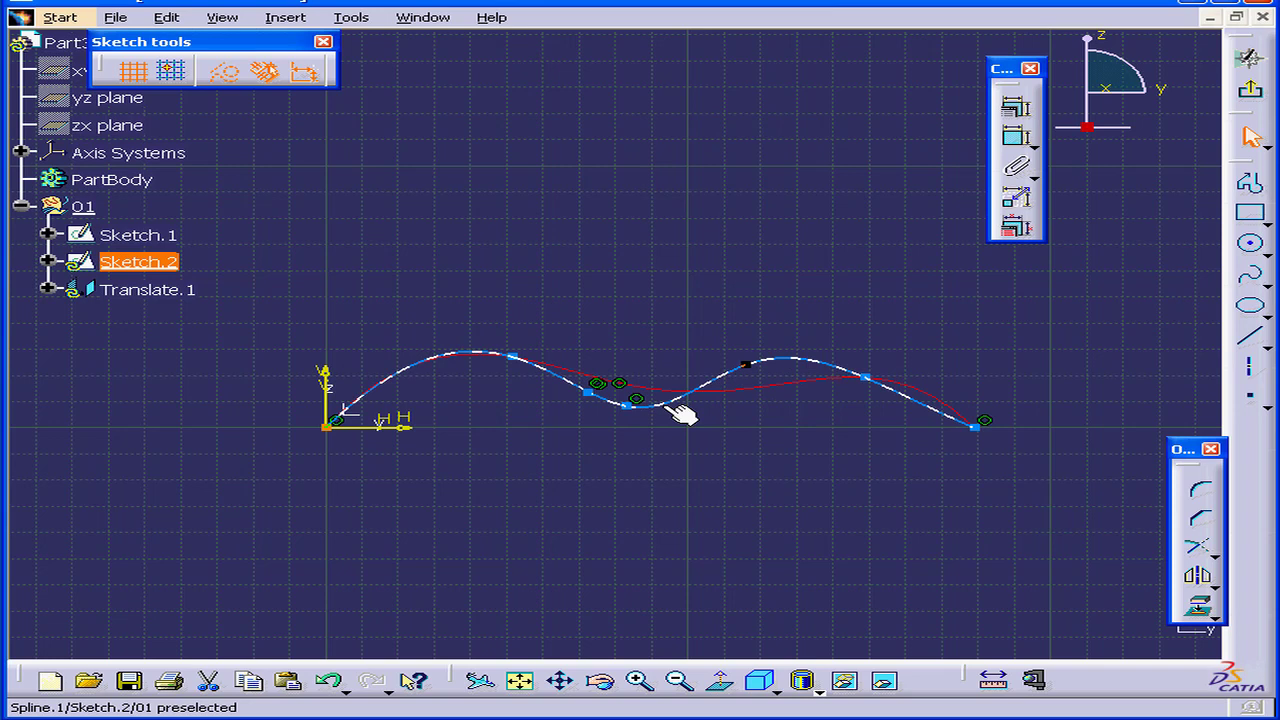
left_click_drag(638, 410, 682, 410)
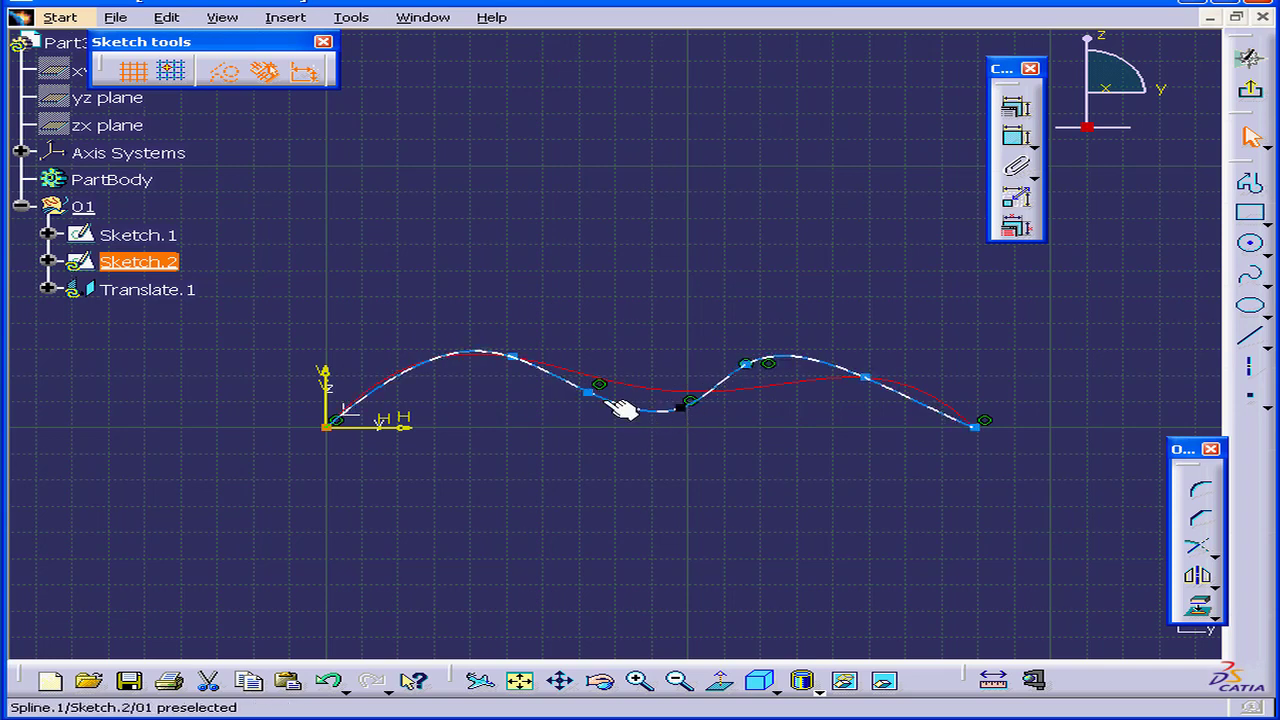
left_click_drag(590, 393, 556, 392)
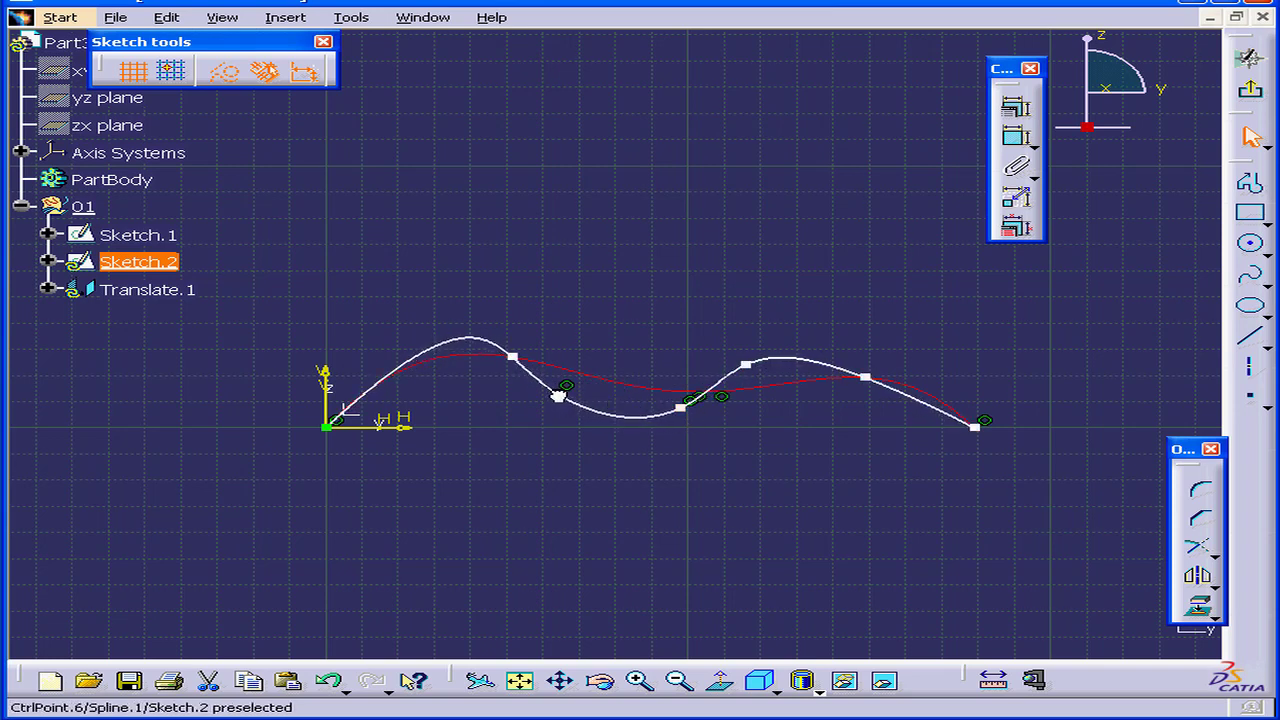
left_click_drag(866, 378, 889, 371)
left_click_drag(745, 365, 822, 363)
left_click(824, 363)
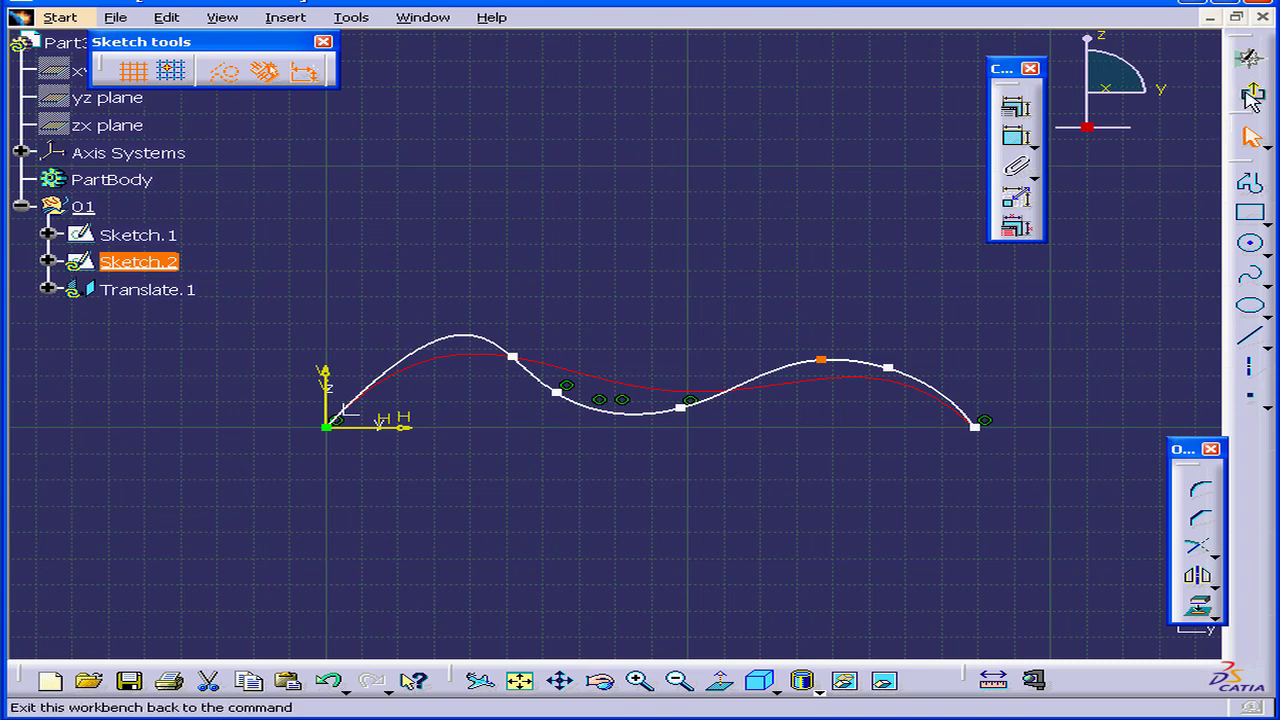
left_click(1253, 93)
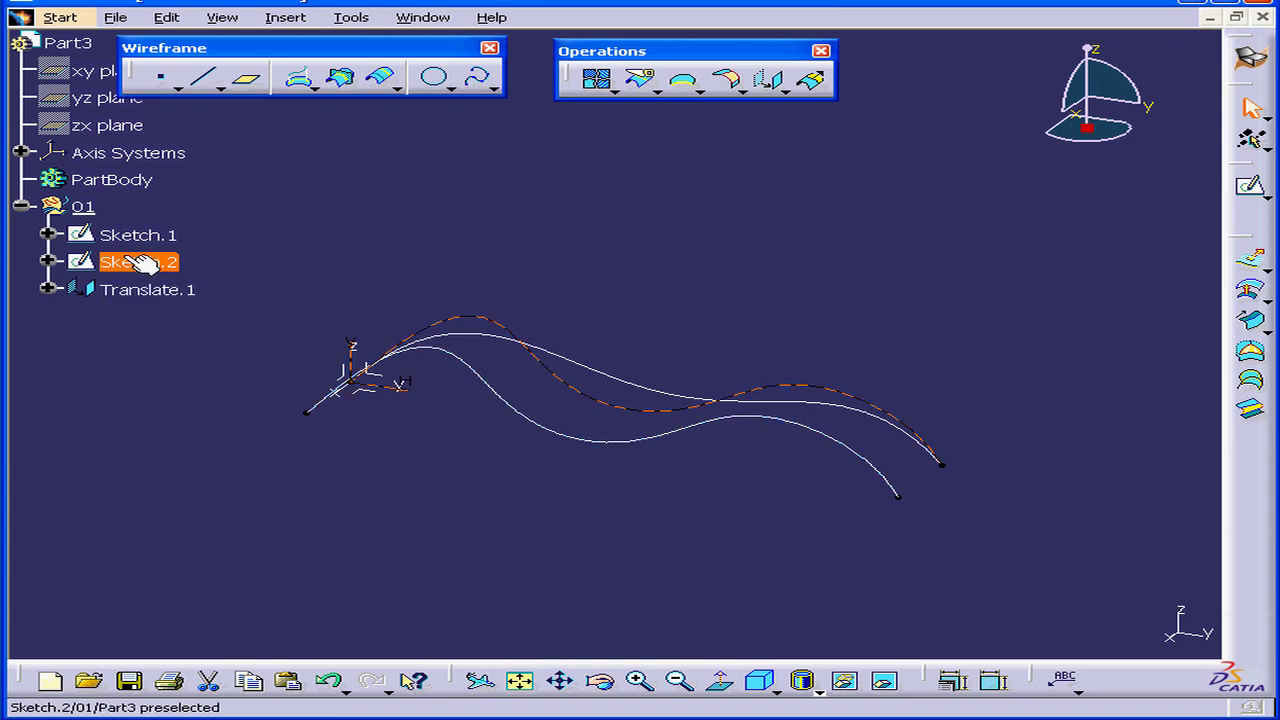
- Hide Sketch.2, leaving the original curve and the translated curve displayed
right_click(140, 262)
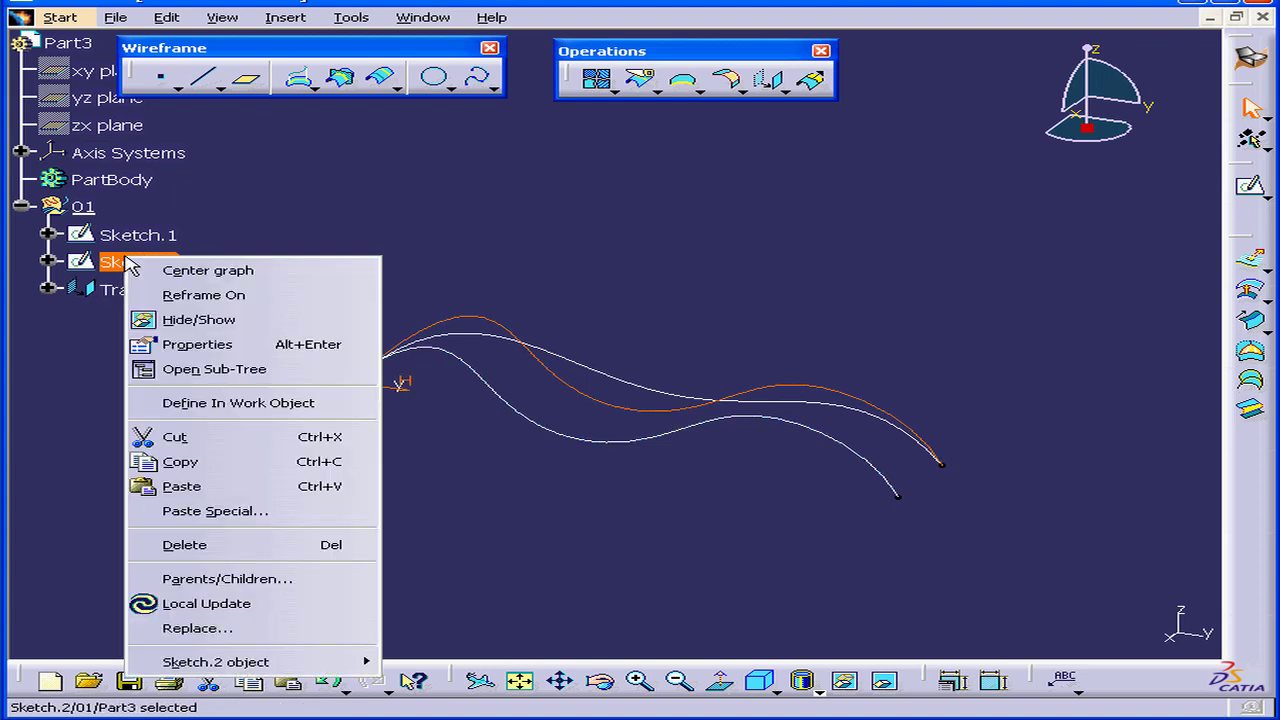
left_click(265, 325)
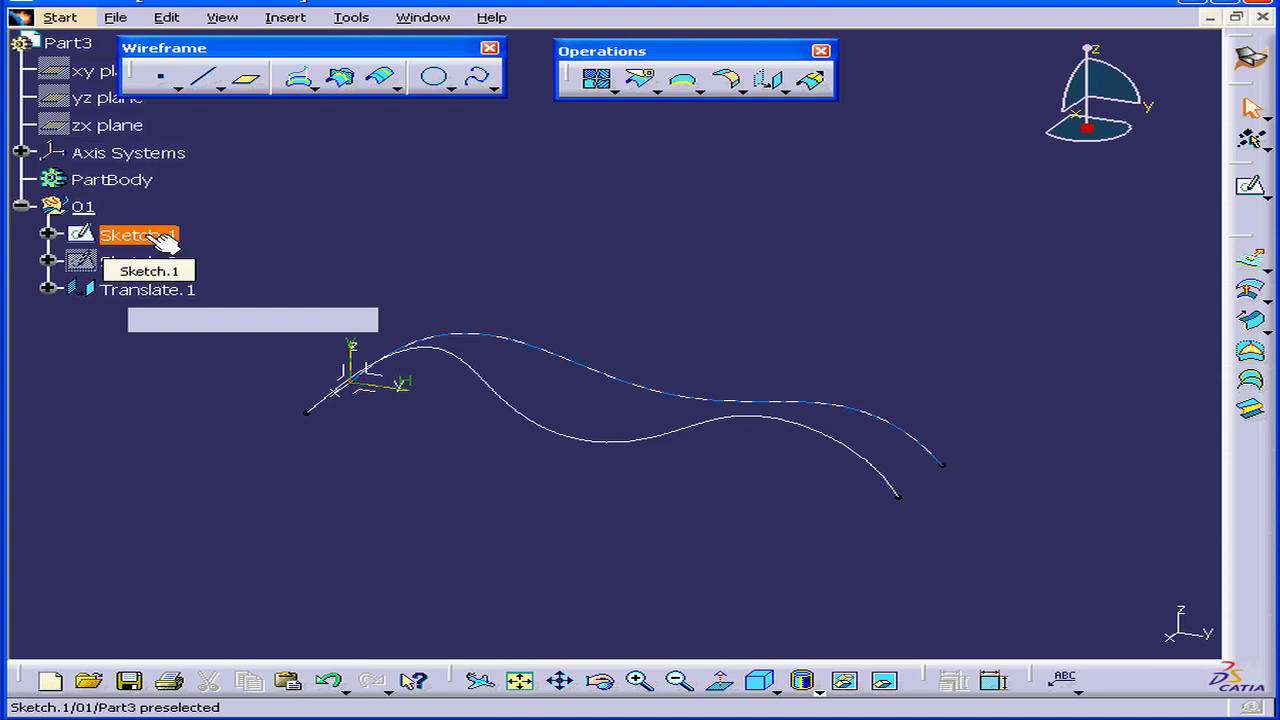
- Paste another copy of Sketch.1 into geometrical set 01
right_click(113, 237)
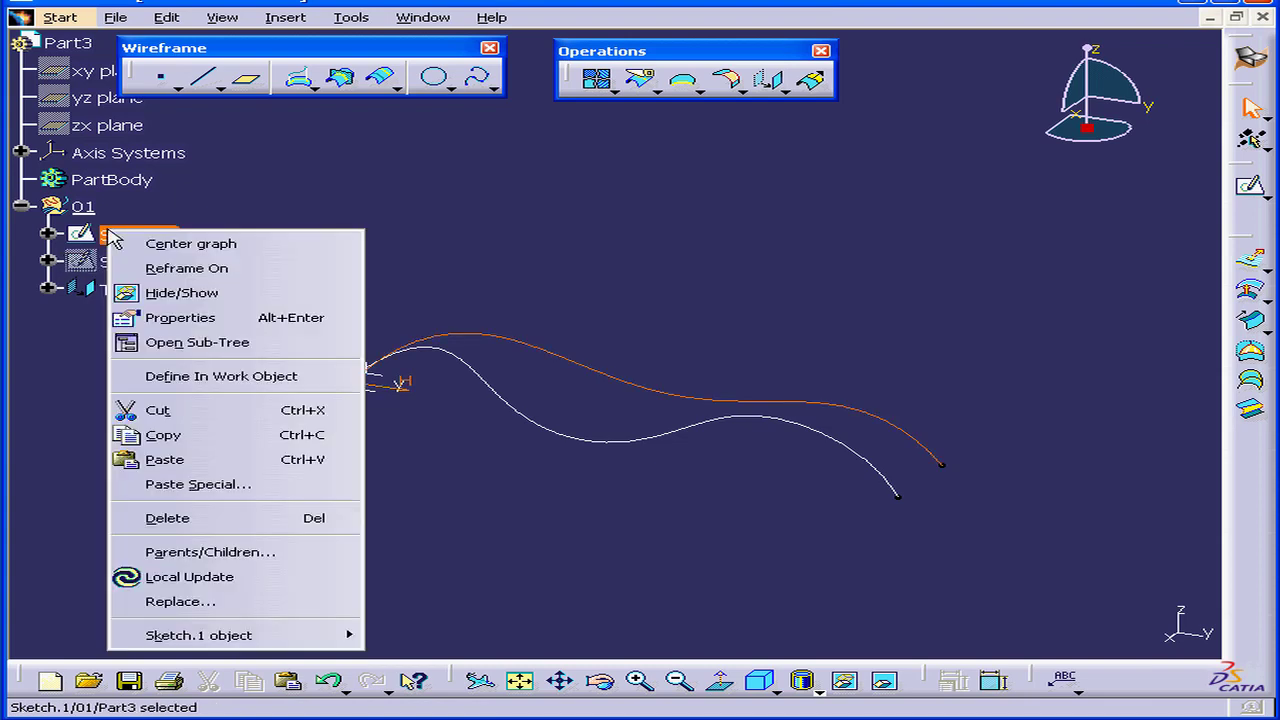
left_click(207, 461)
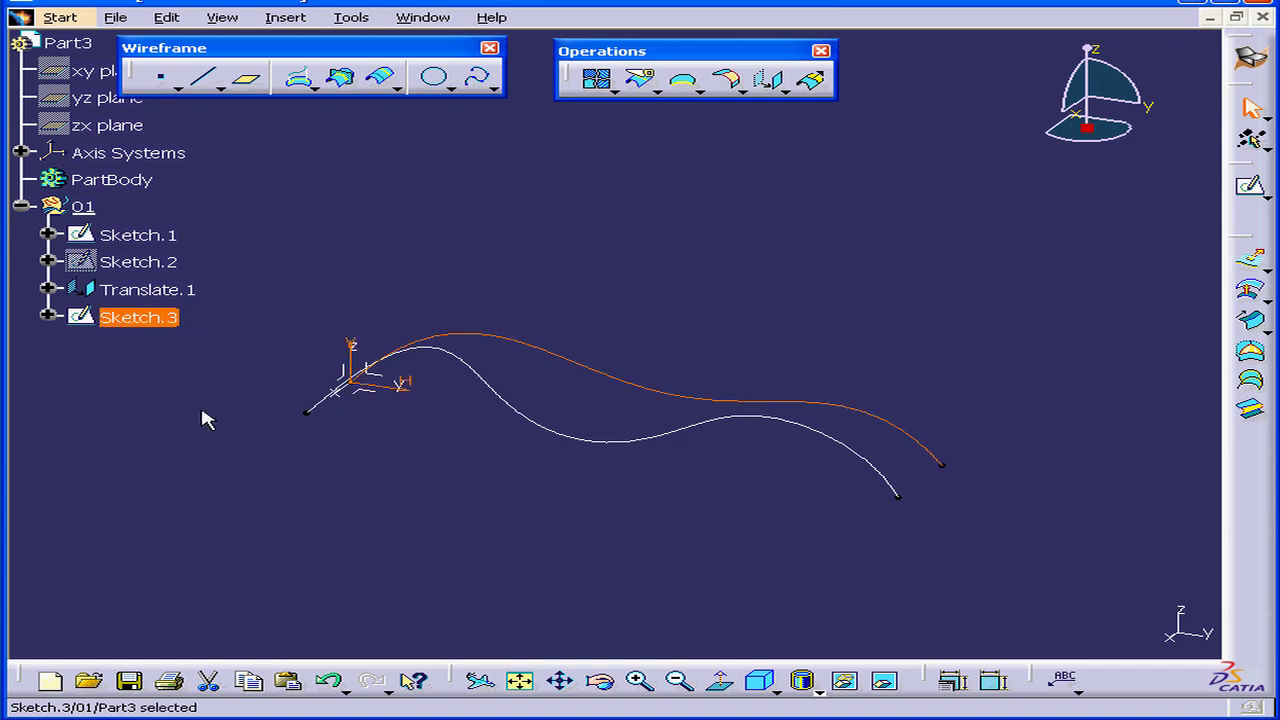
left_click(338, 270)
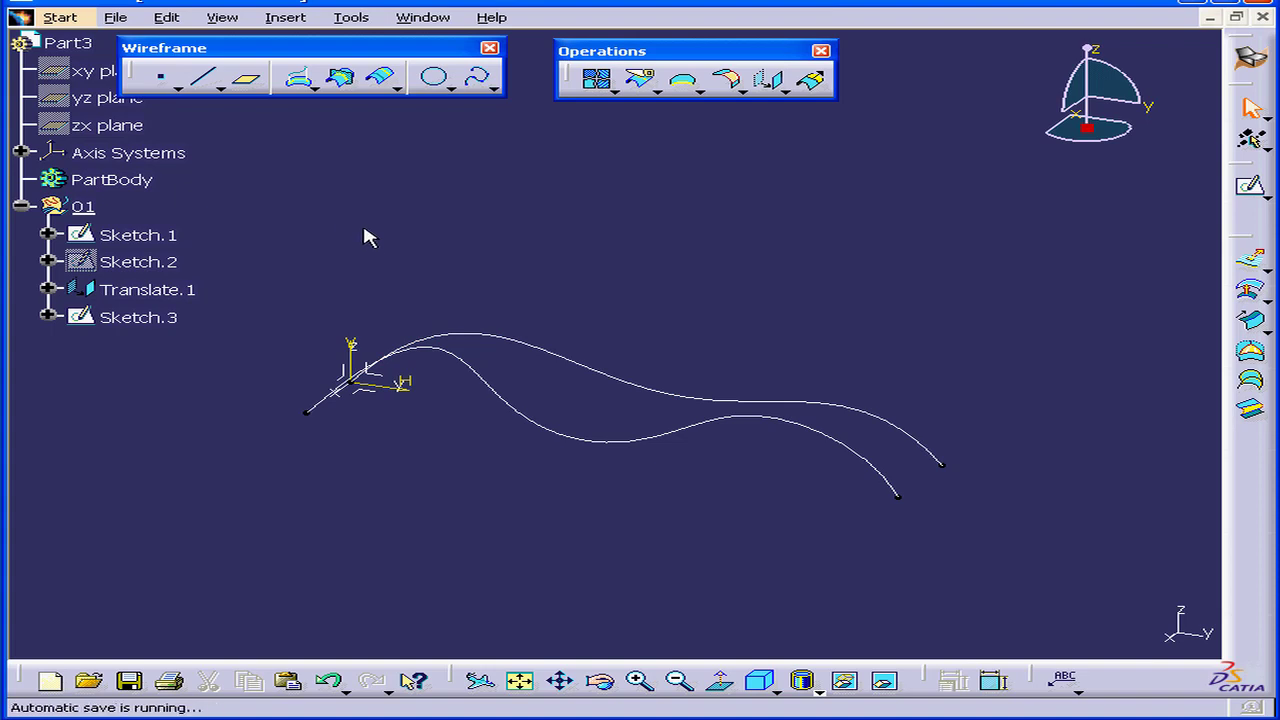
- Create a reference plane offset 20 mm from the yz plane
left_click(254, 82)
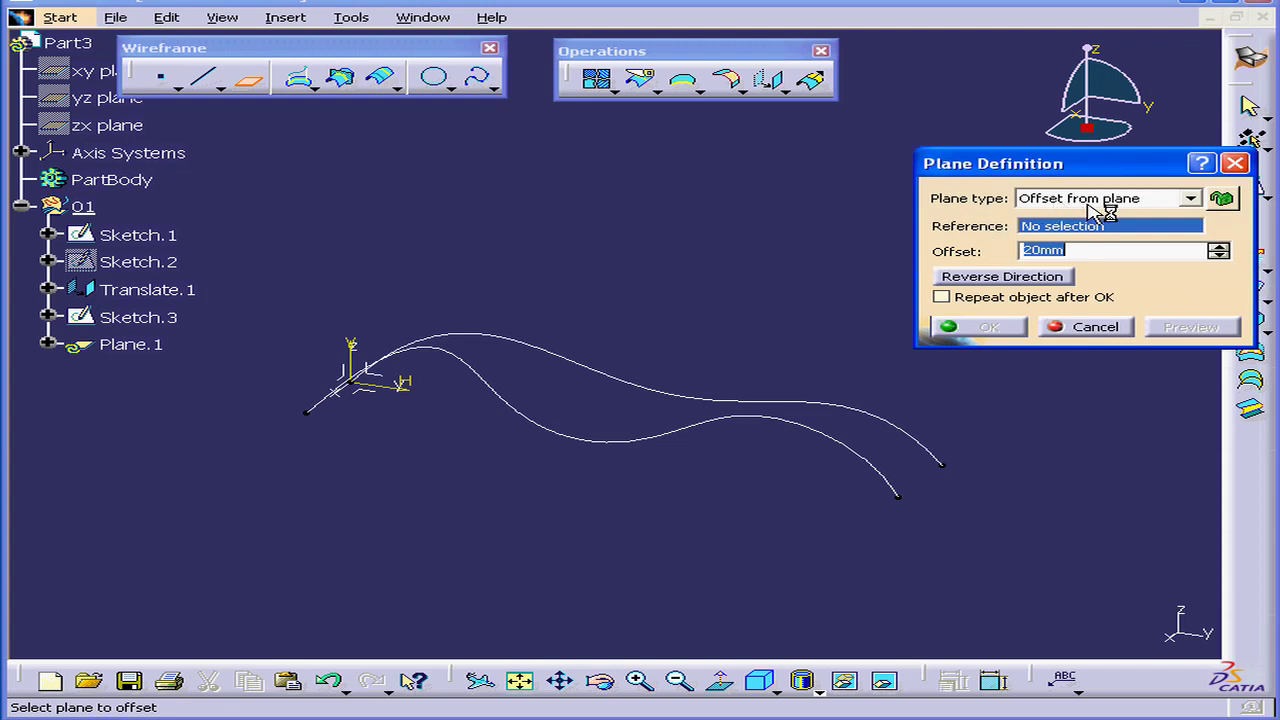
right_click(1057, 231)
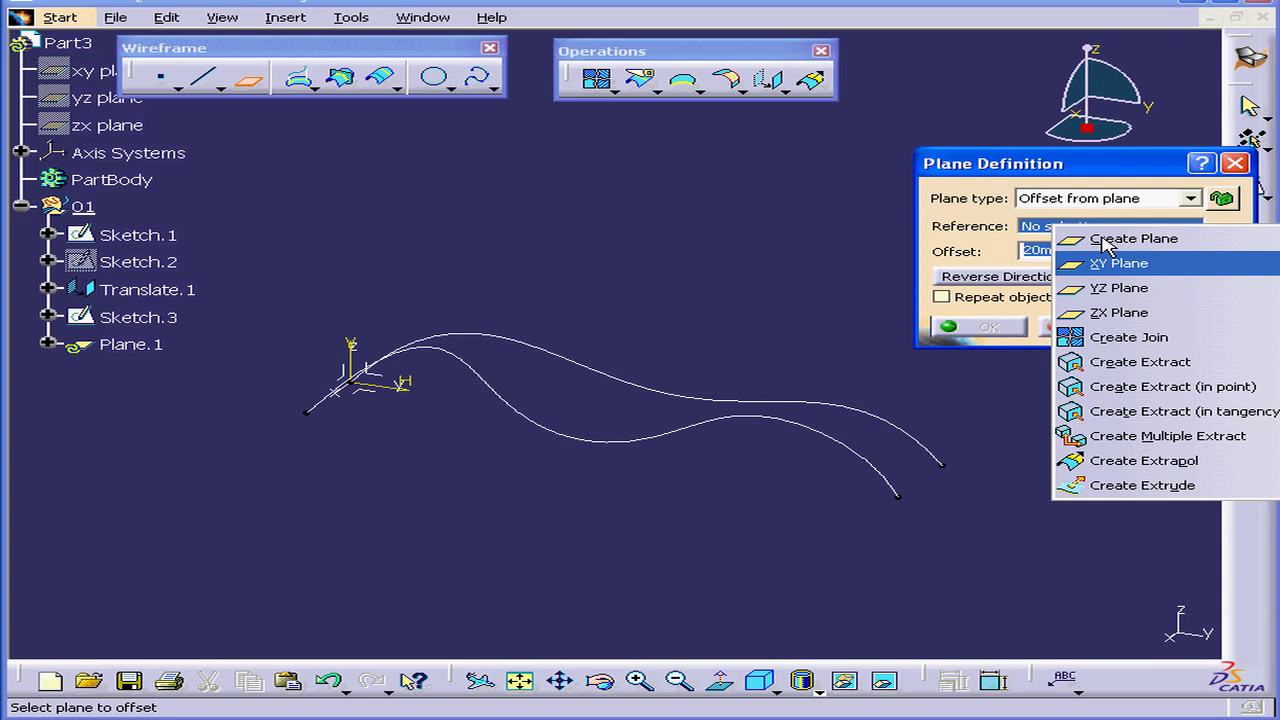
left_click(1120, 288)
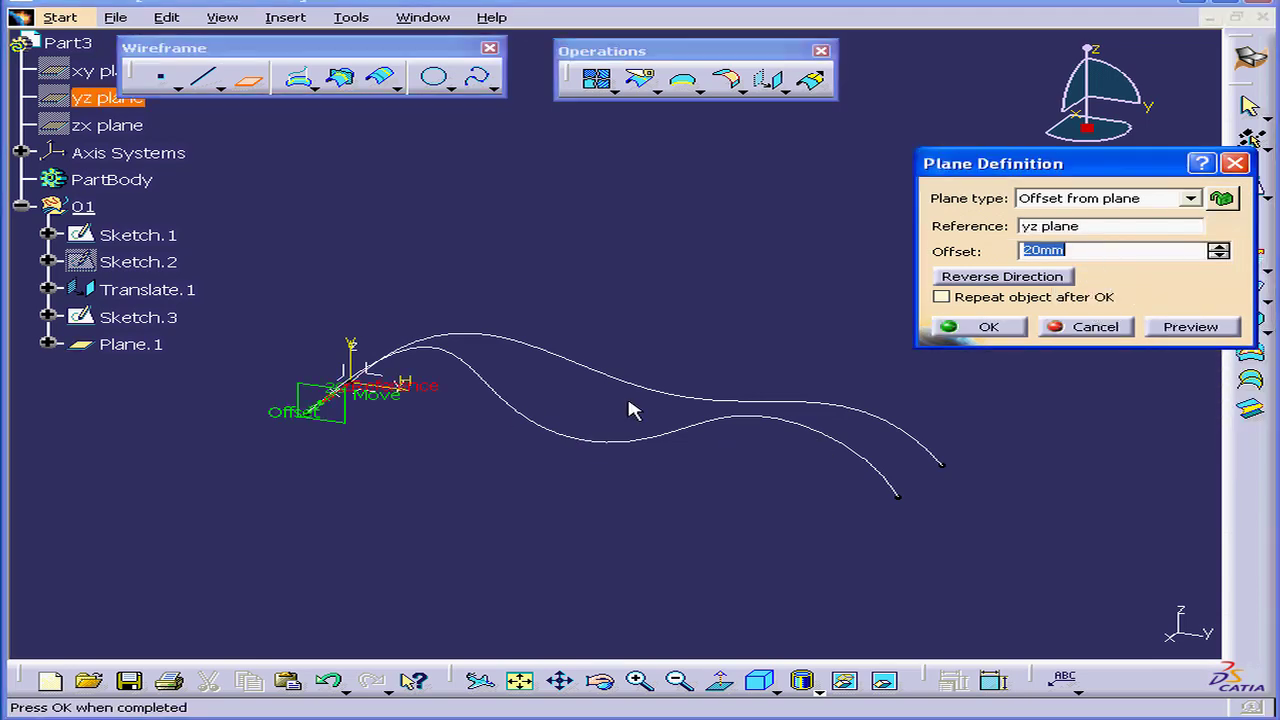
left_click(1002, 326)
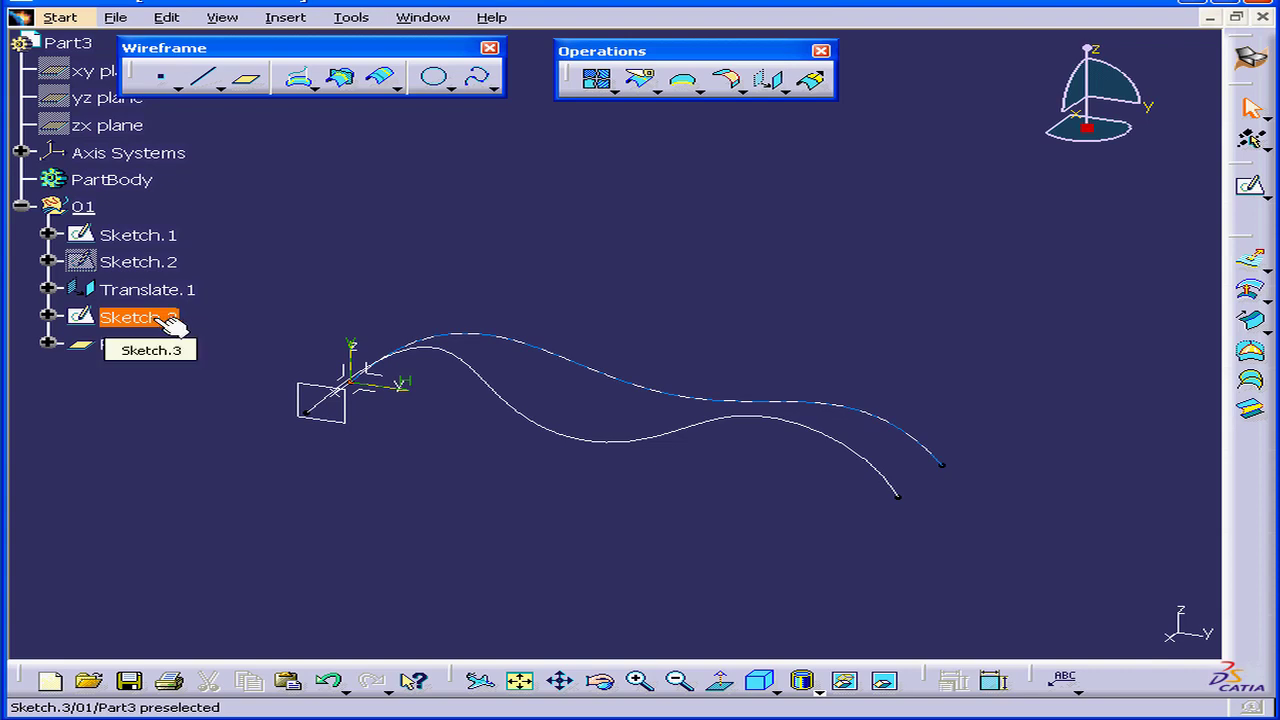
- Change the support of Sketch.3 to Plane.1, keeping the Sliding positioning type
right_click(122, 318)
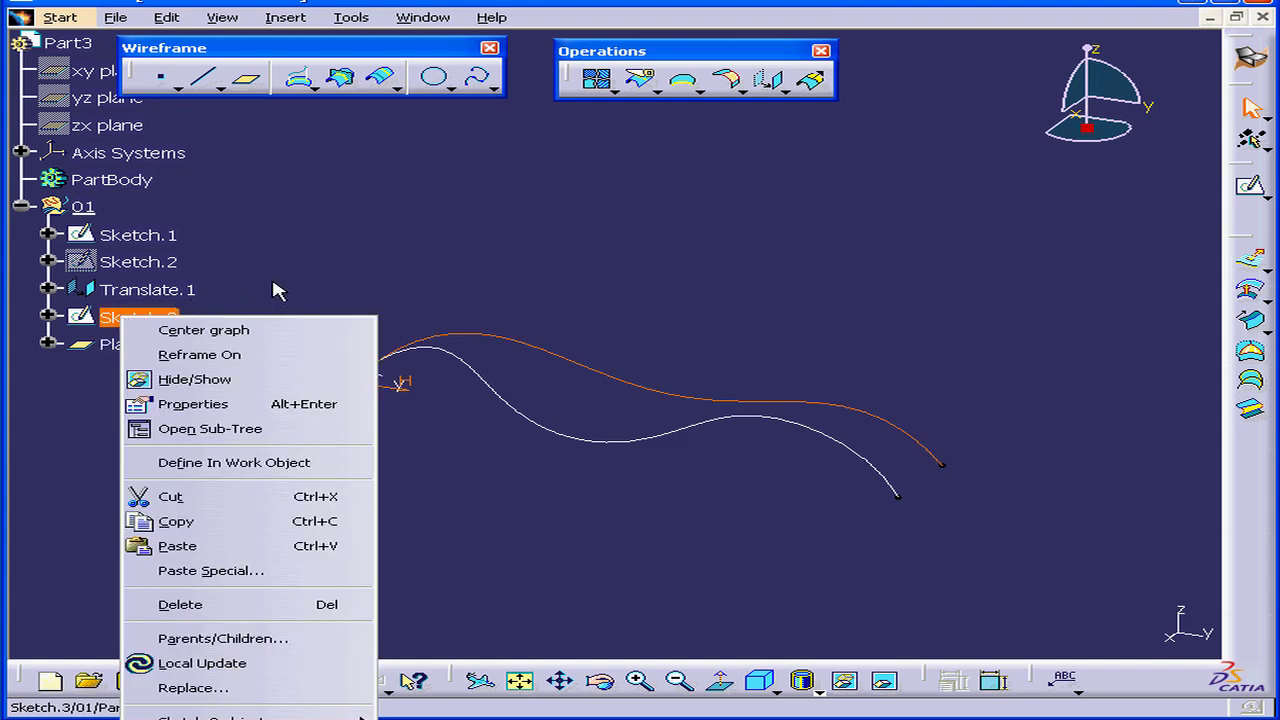
key("Escape")
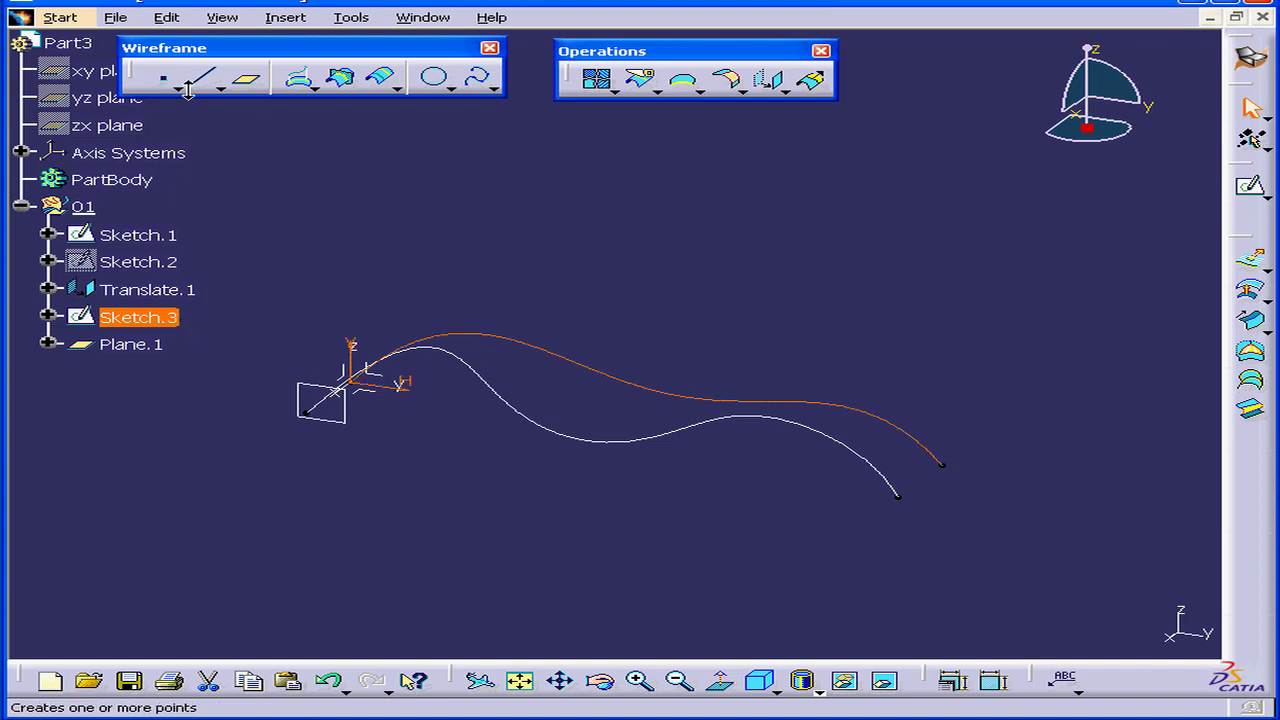
left_click(167, 18)
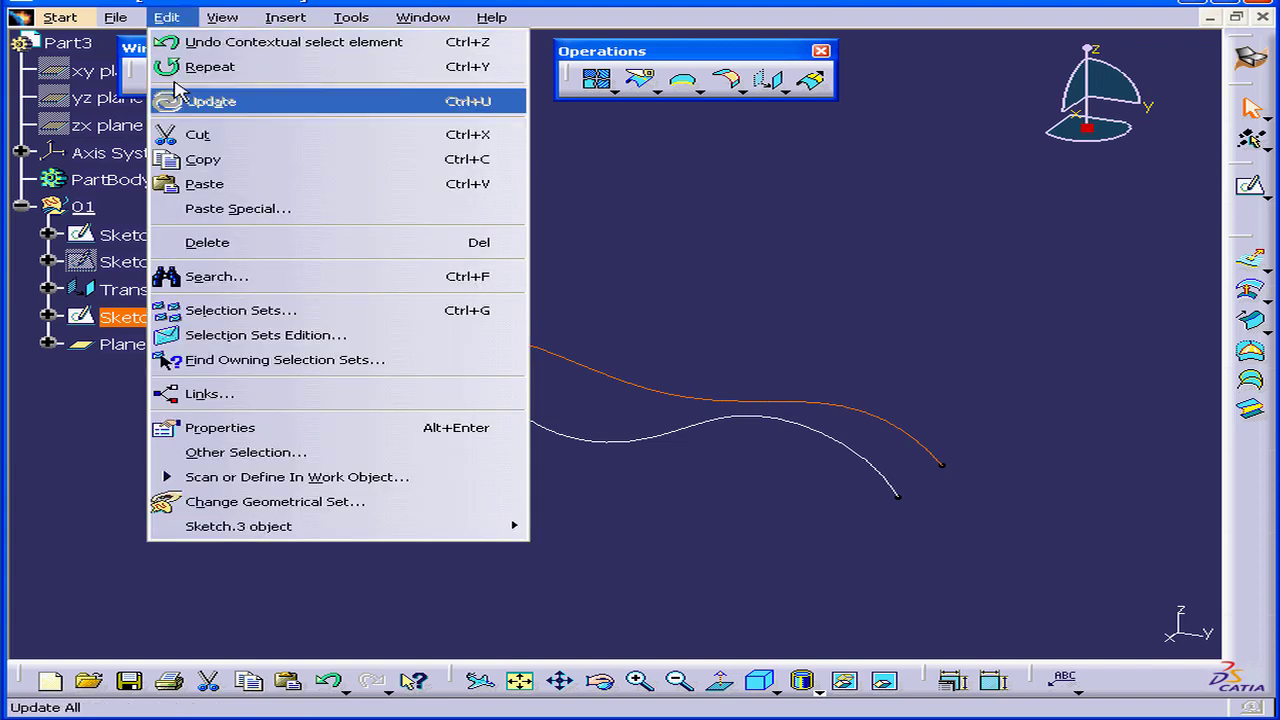
mouse_move(258, 535)
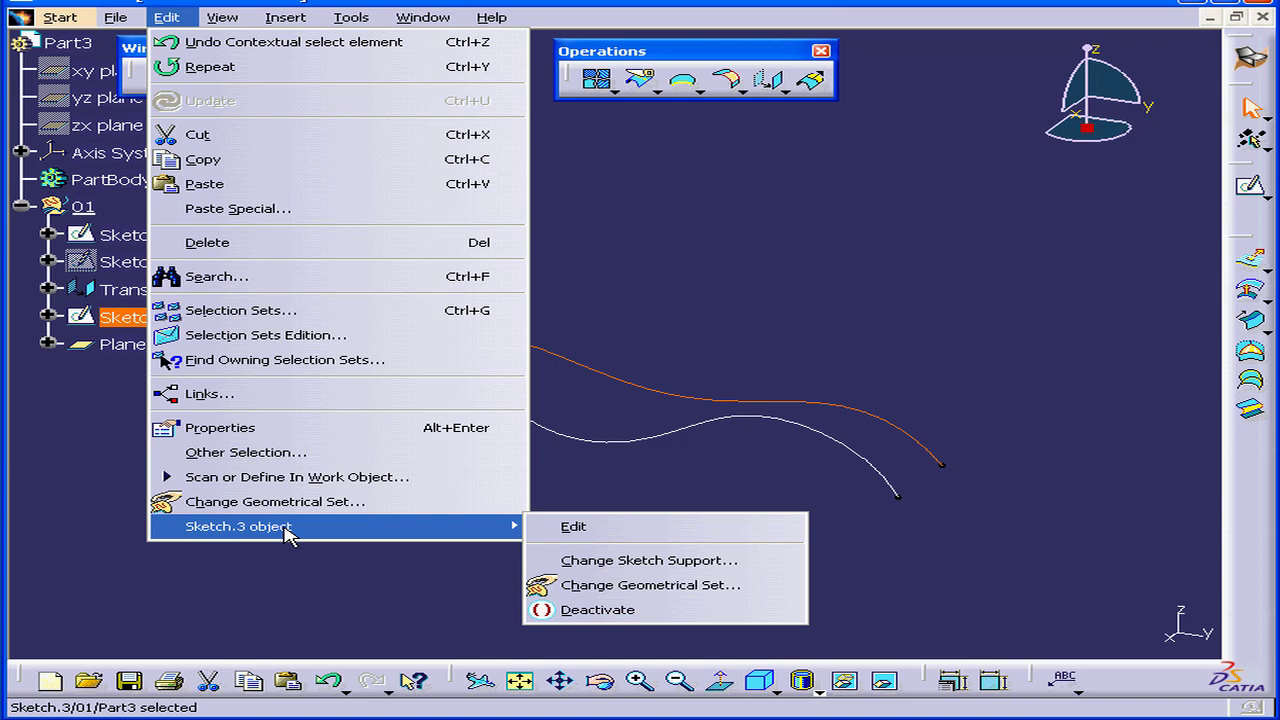
left_click(693, 561)
left_click_drag(1032, 300, 1033, 205)
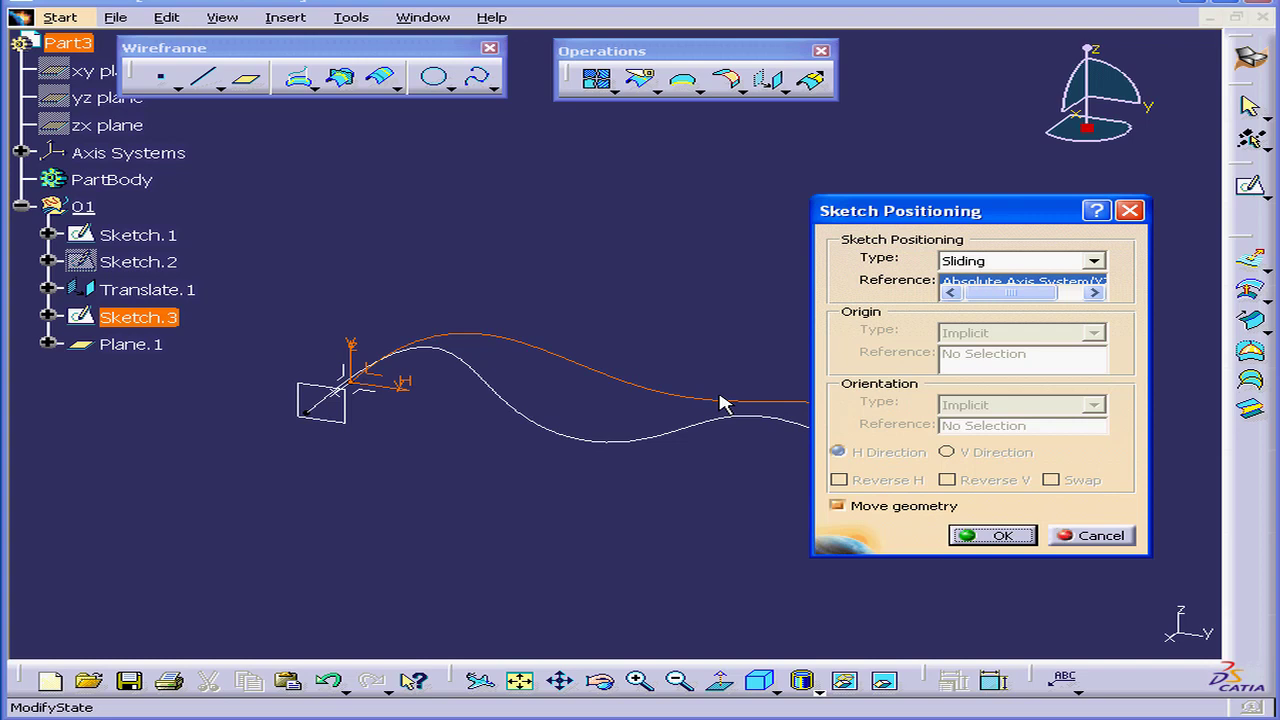
left_click(360, 432)
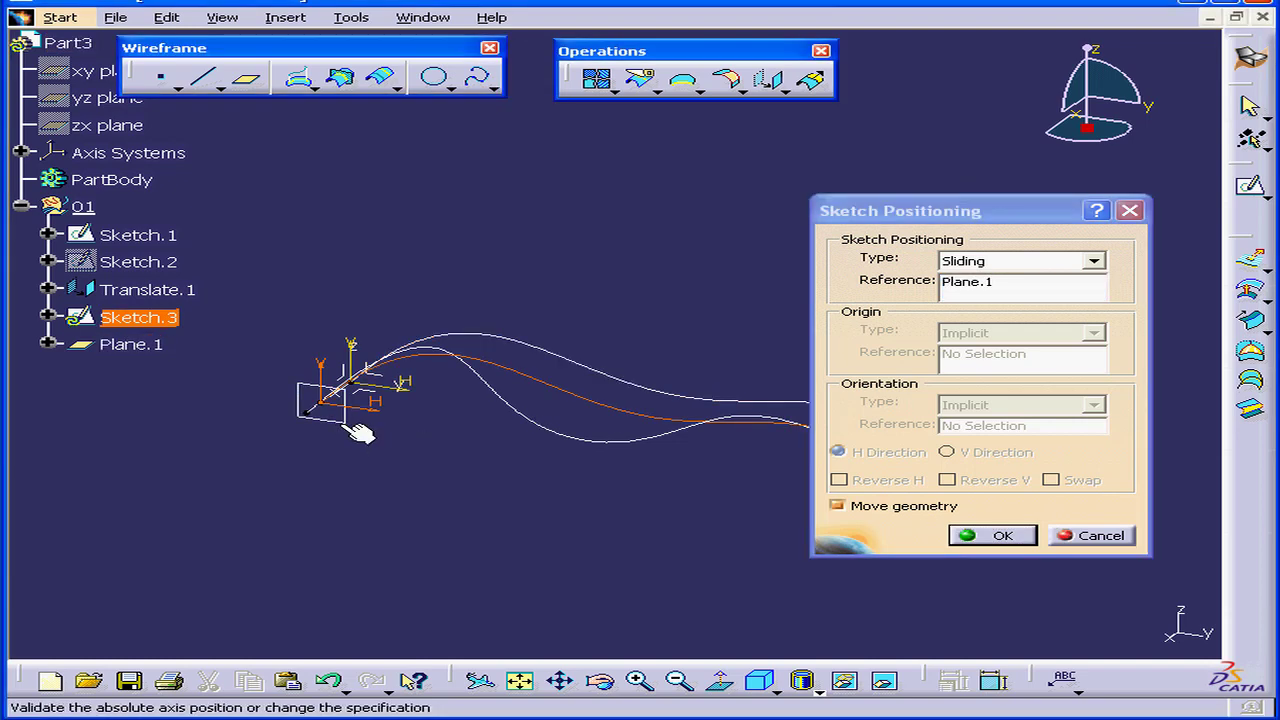
left_click(1003, 537)
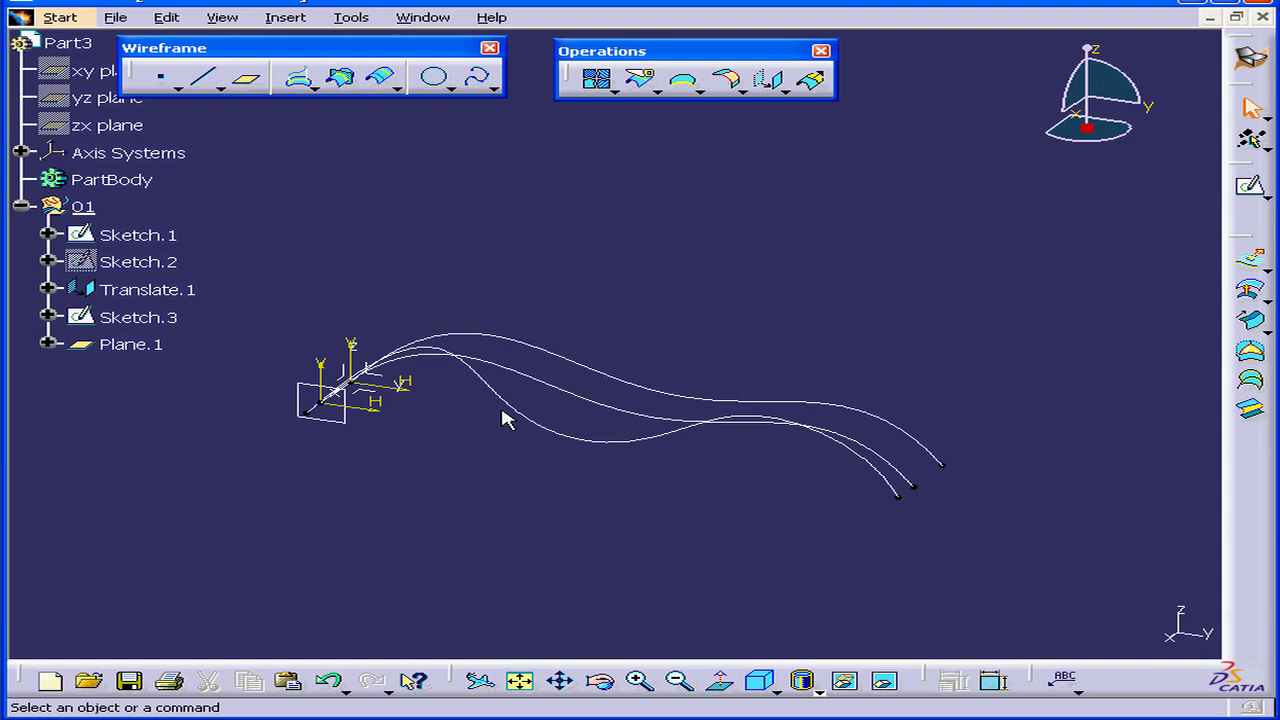
- Set the offset of Plane.1 to 60 mm
middle_click_drag(516, 408, 516, 408)
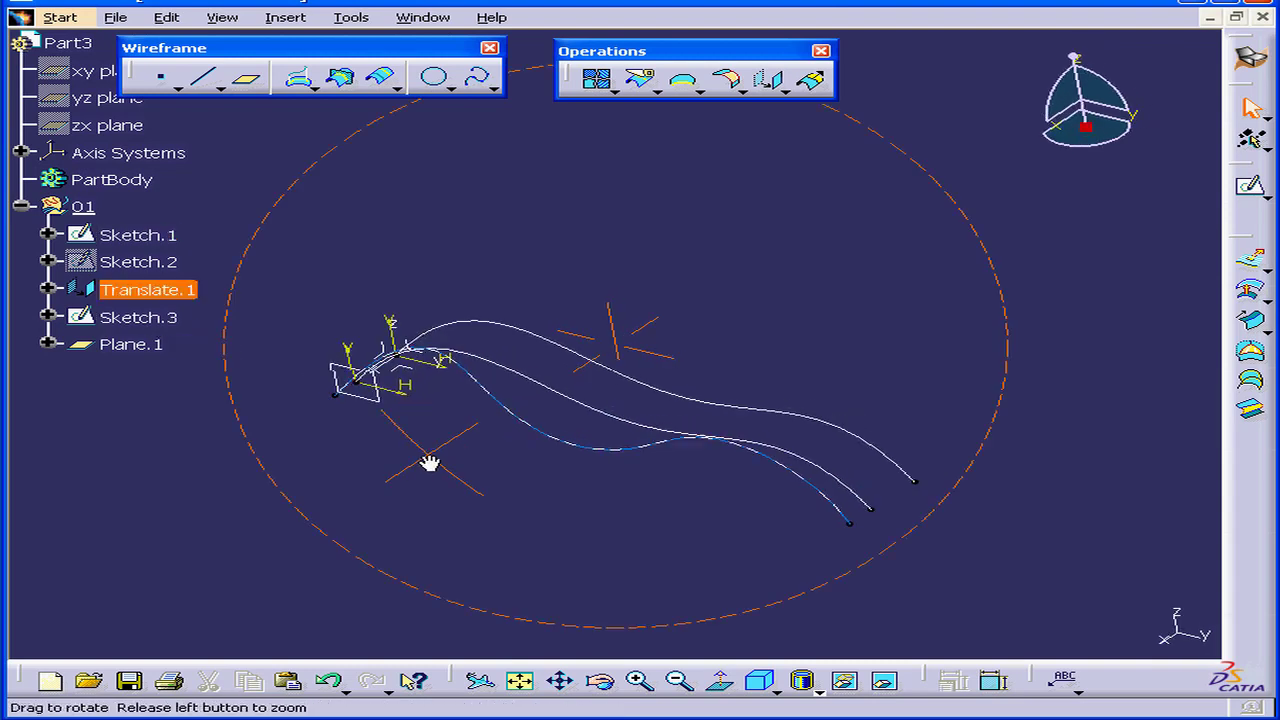
mouse_move(430, 463)
middle_mouse_down()
mouse_move(420, 500)
mouse_move(457, 514)
middle_mouse_up()
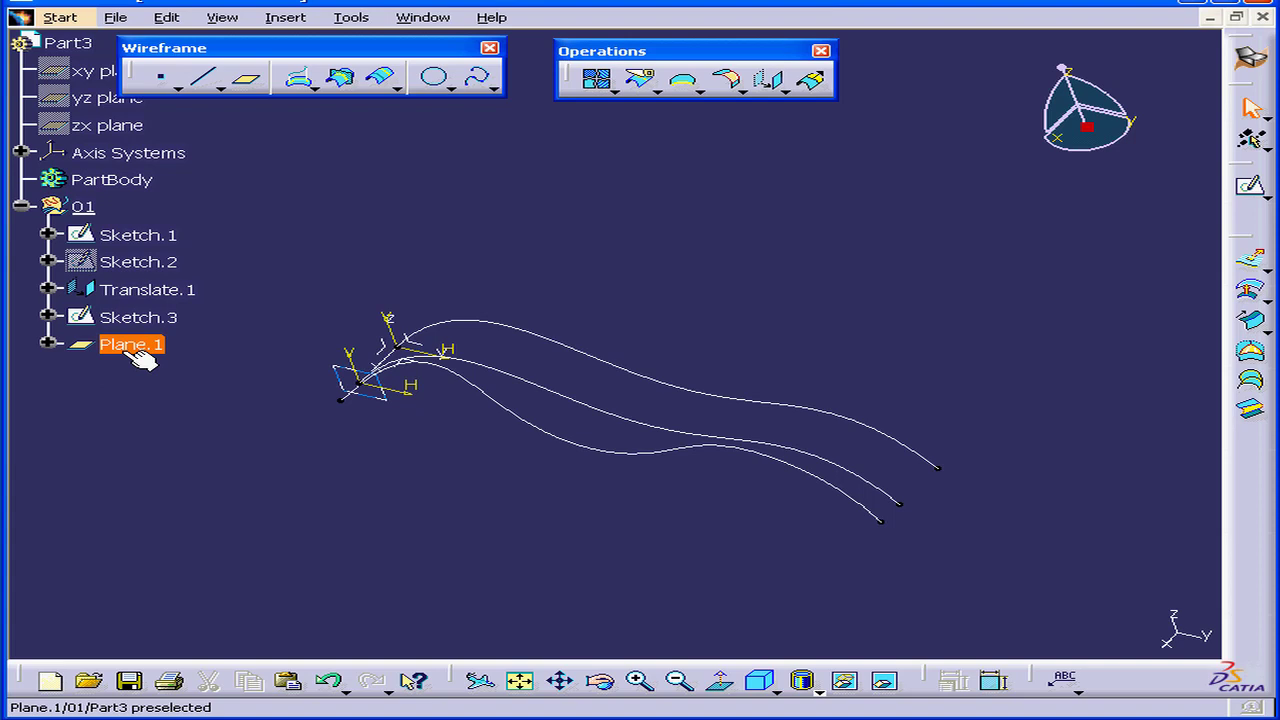
left_click(47, 346)
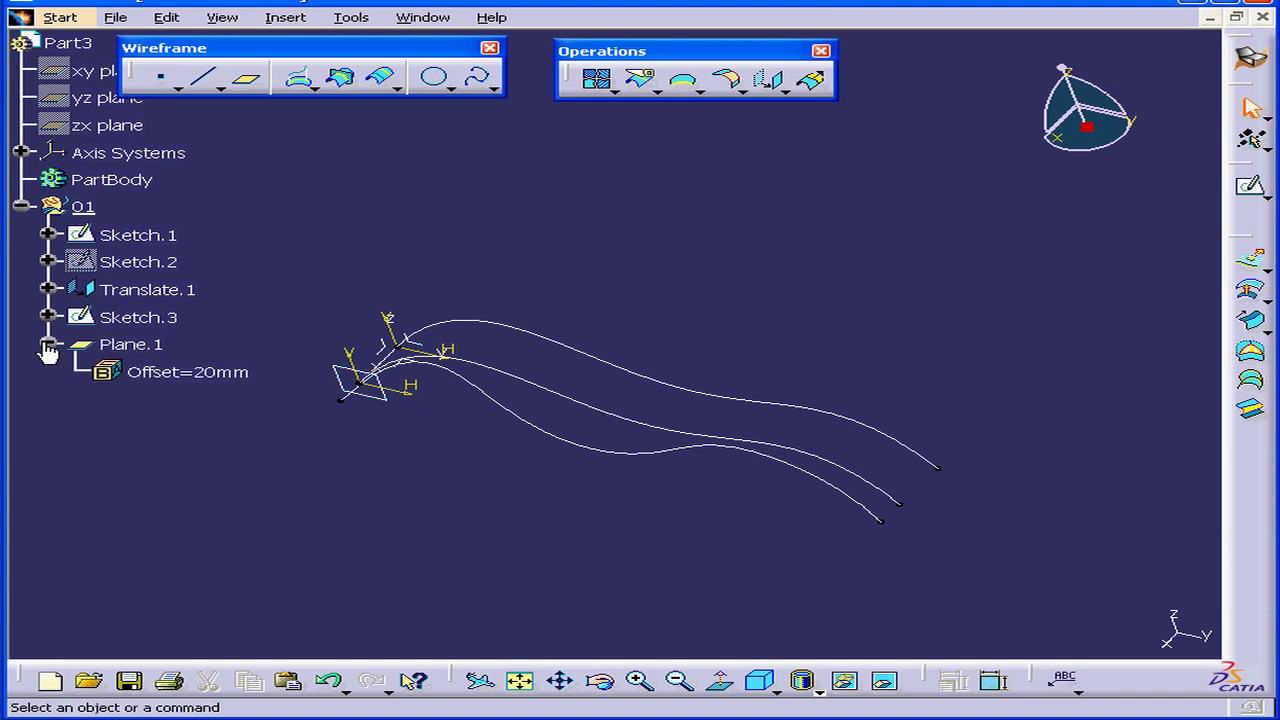
double_click(187, 378)
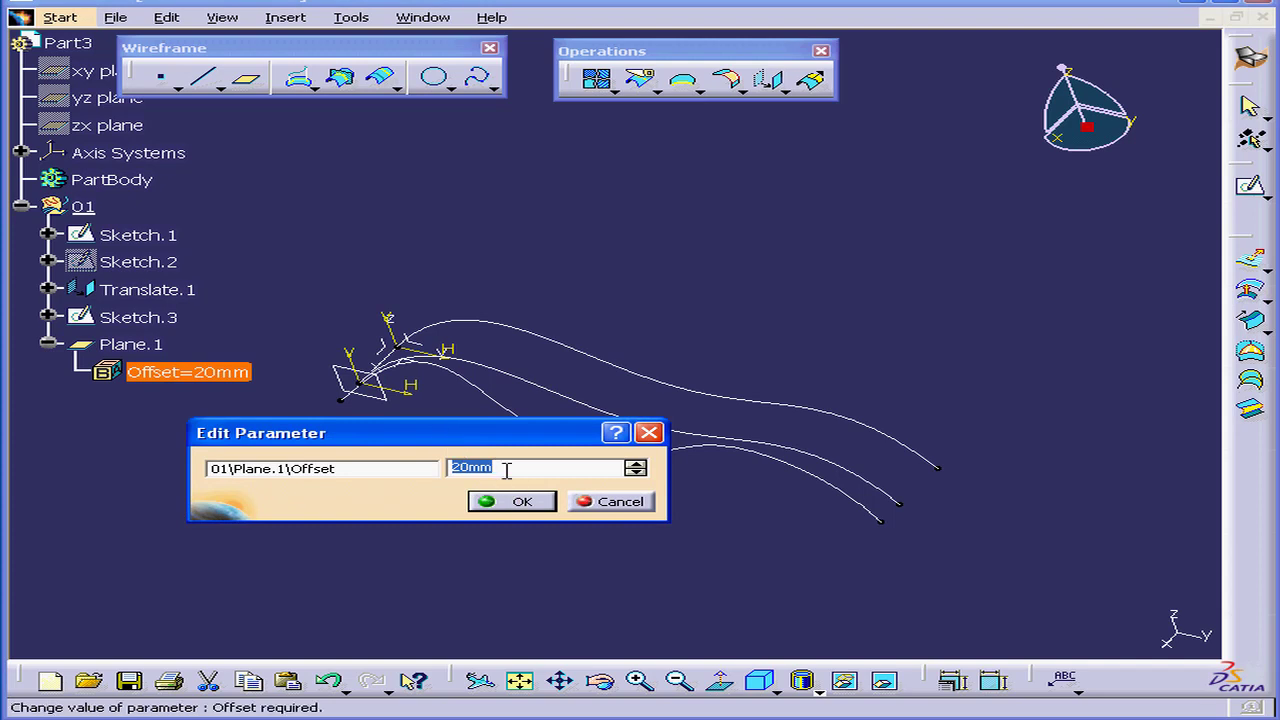
type("60")
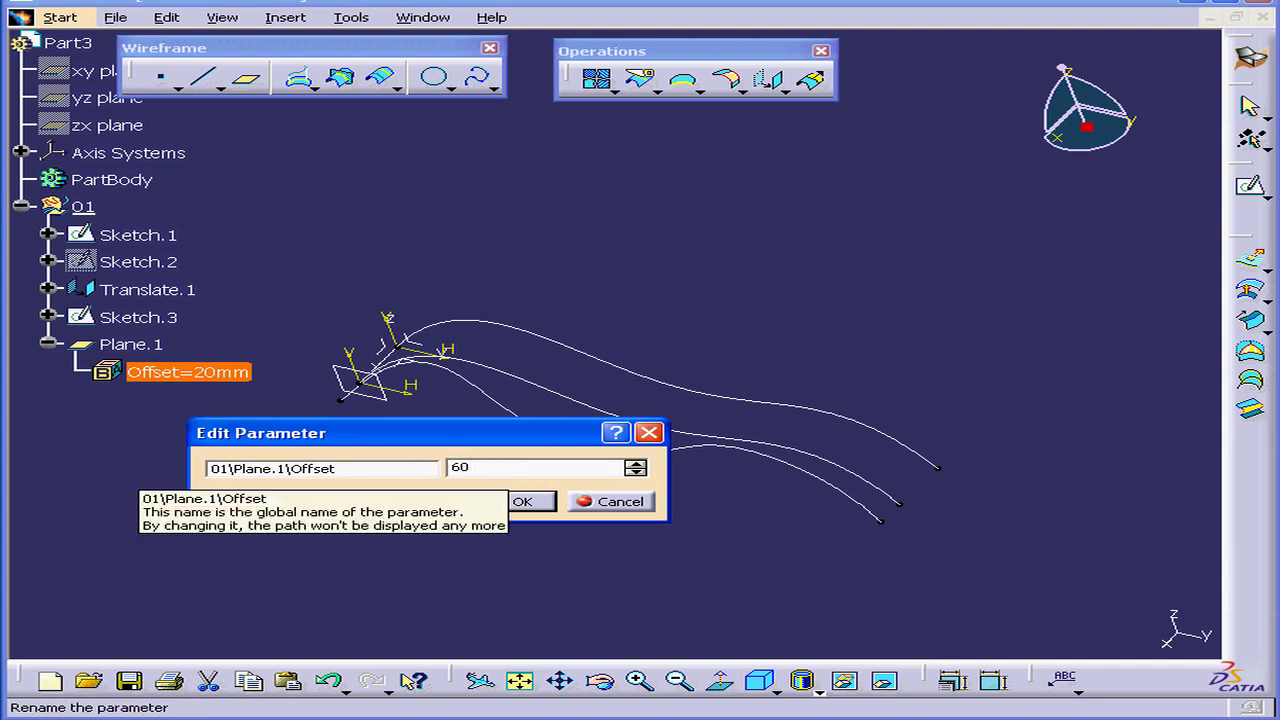
key("Return")
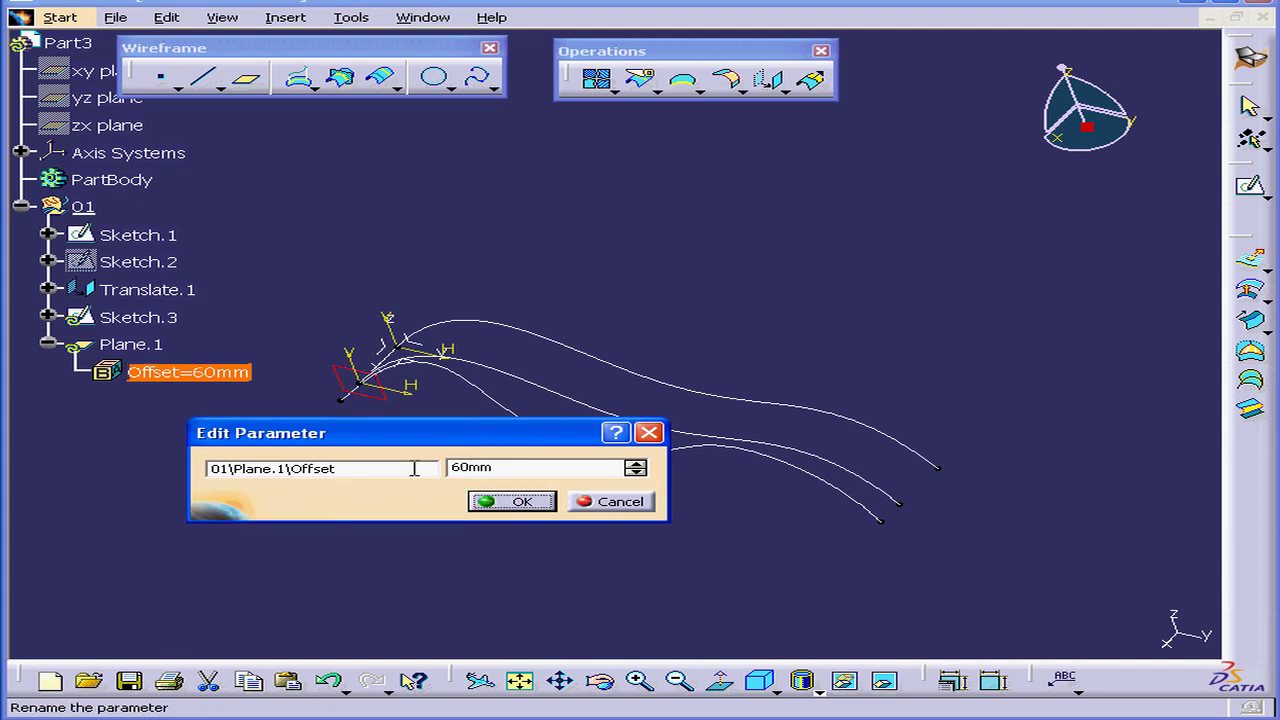
left_click(512, 501)
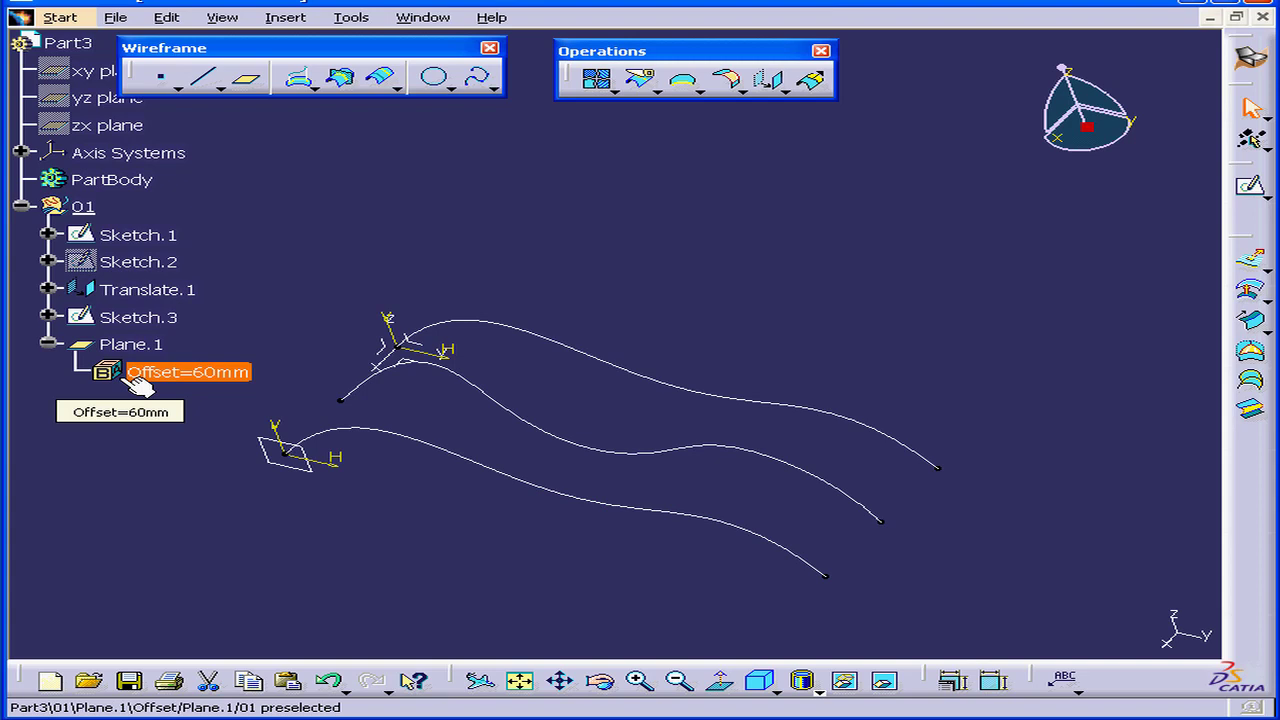
- Open Sketch.3 for editing, shift its spline slightly upward and lower the middle control point to deepen the central dip
double_click(137, 317)
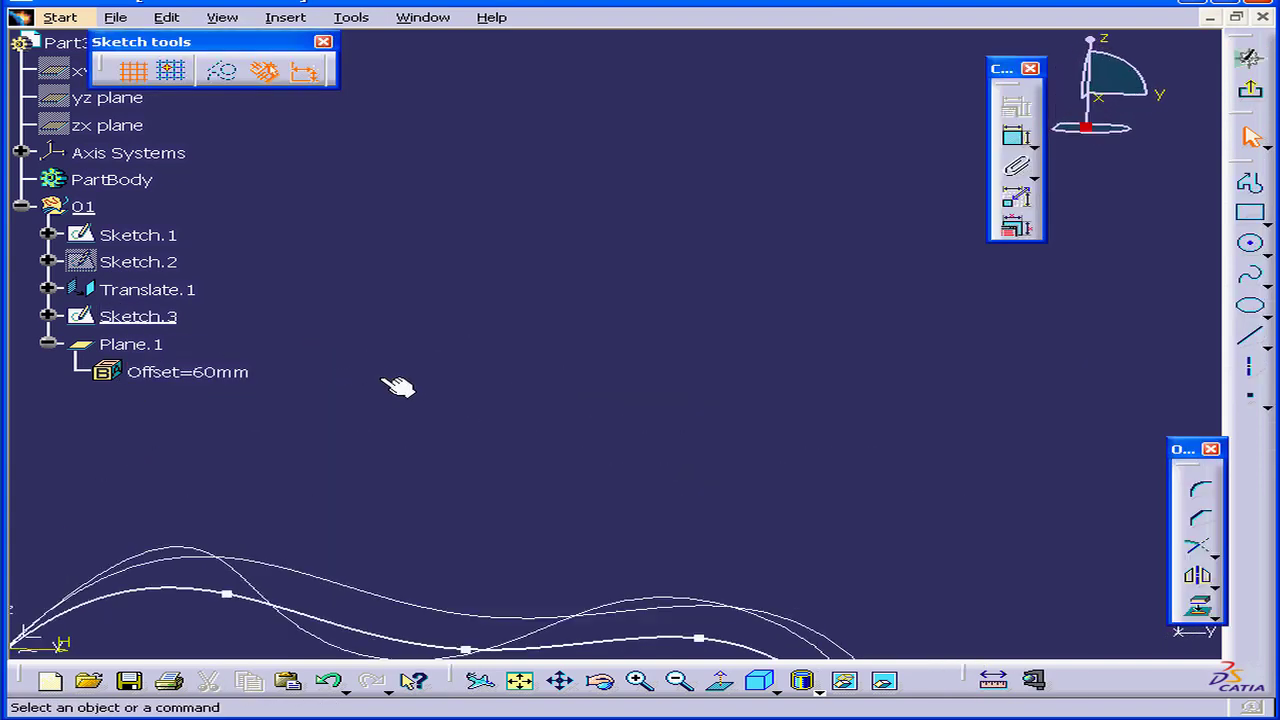
mouse_move(463, 586)
middle_mouse_down()
mouse_move(650, 375)
mouse_move(633, 393)
middle_mouse_up()
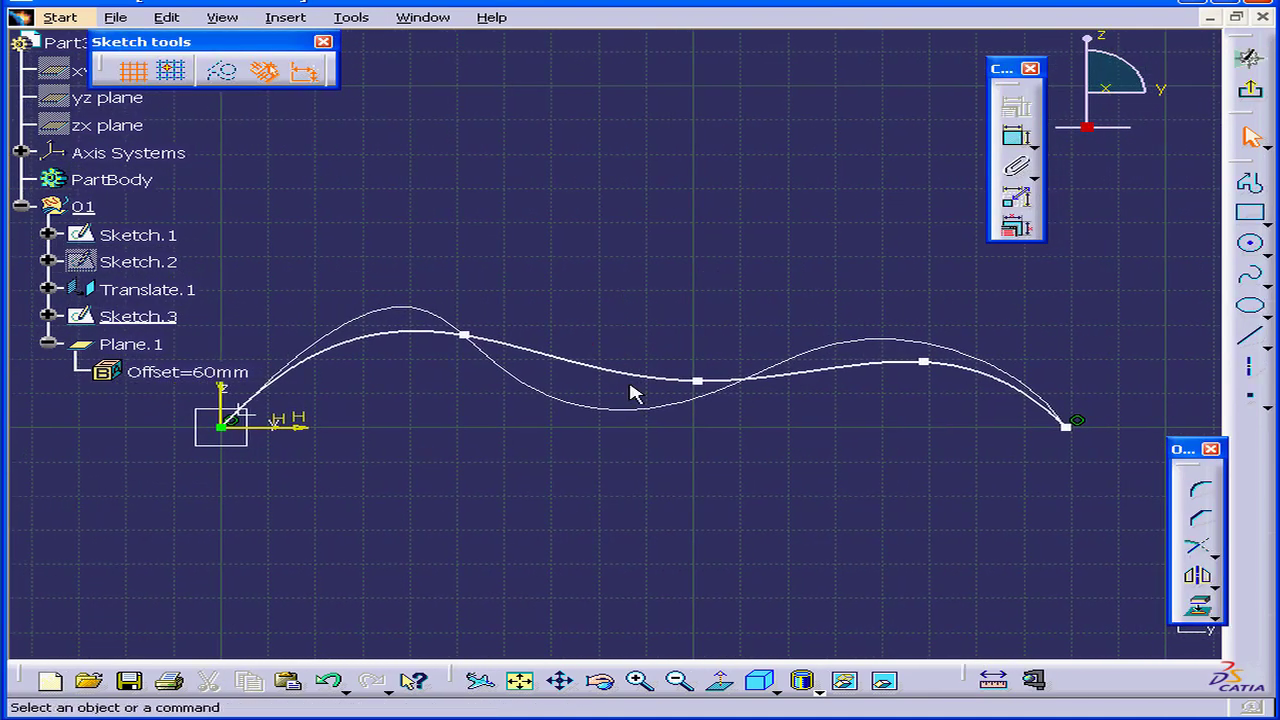
mouse_move(486, 349)
left_mouse_down()
mouse_move(426, 383)
mouse_move(449, 317)
left_mouse_up()
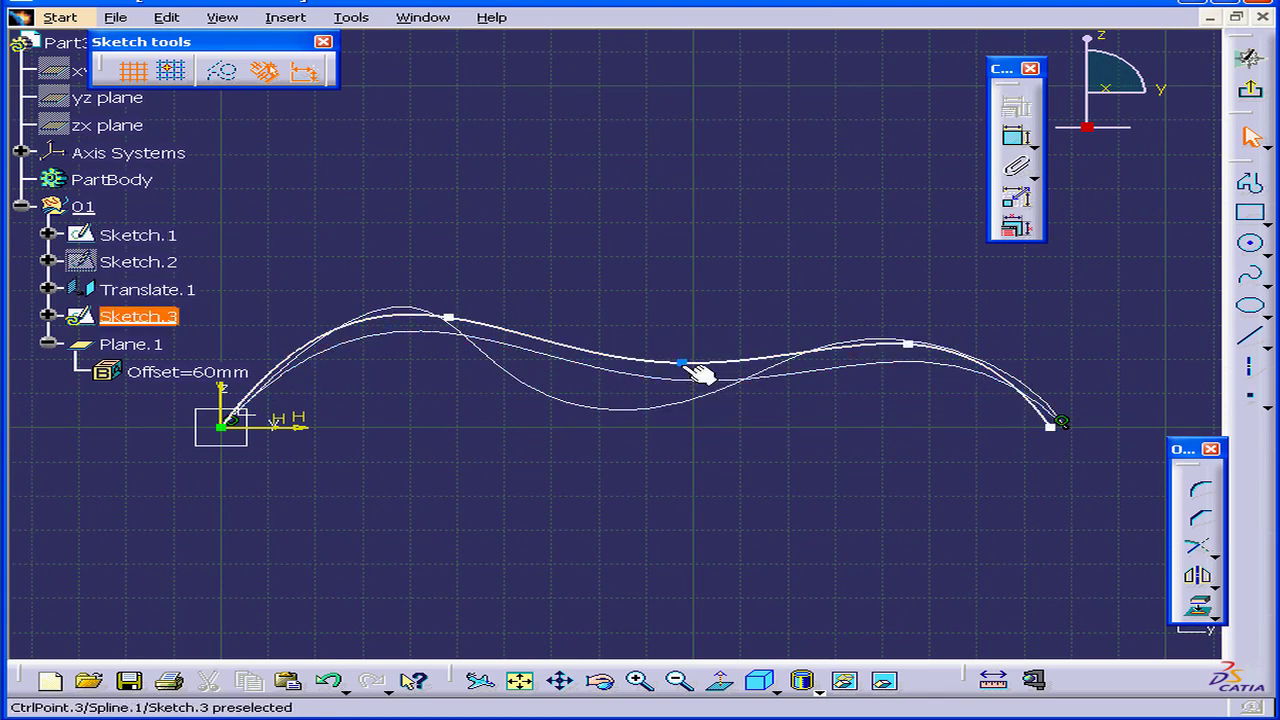
left_click_drag(695, 370, 667, 418)
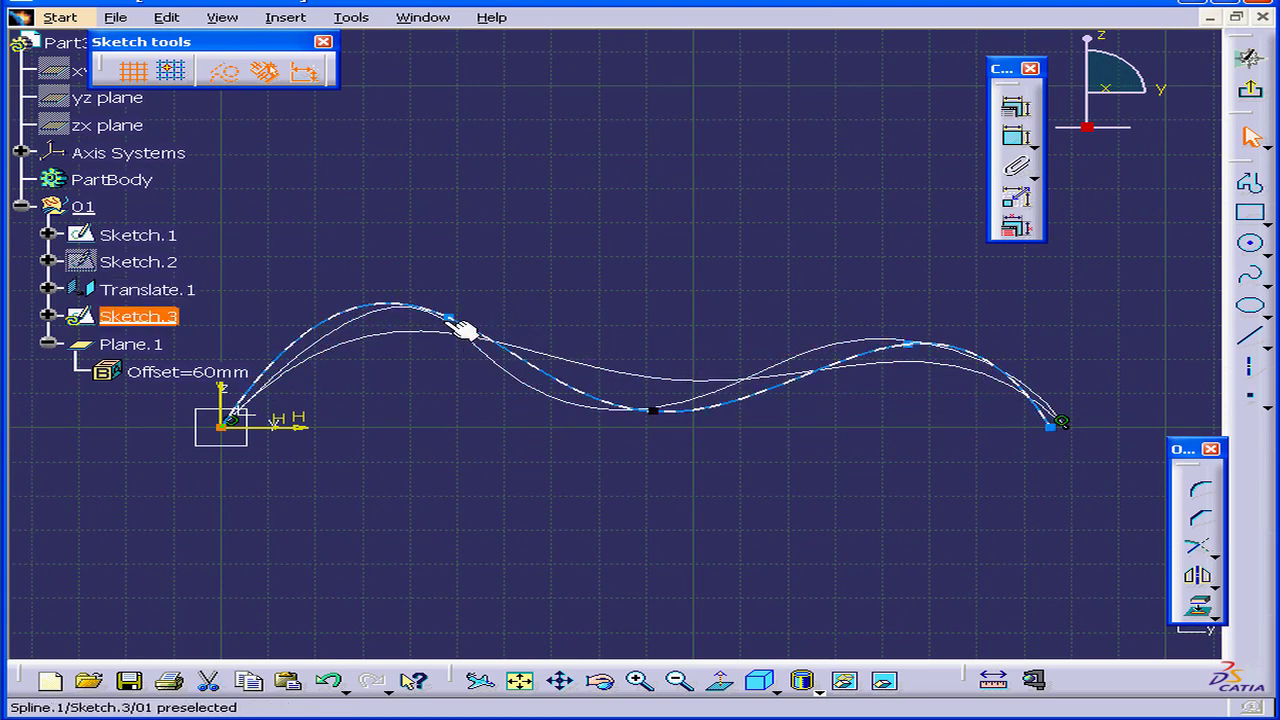
left_click(465, 331)
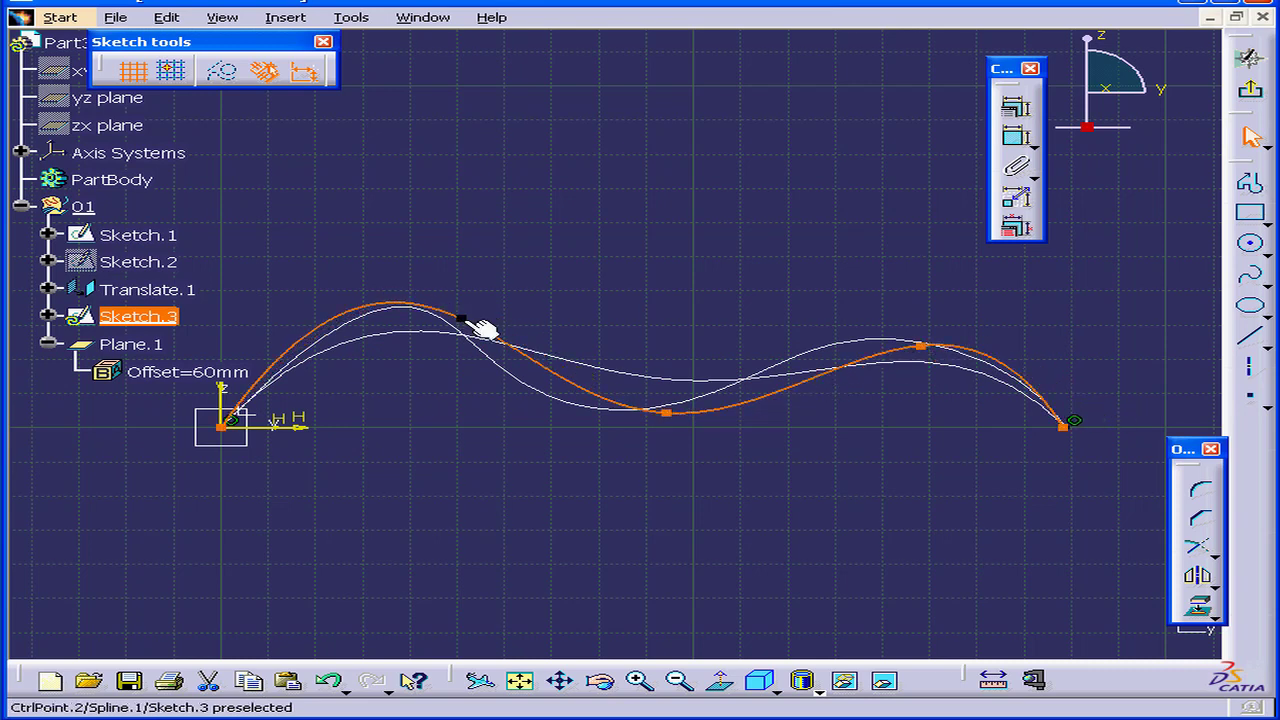
- Add two control points to the Sketch.3 spline between its second point and the lowered middle point
double_click(551, 369)
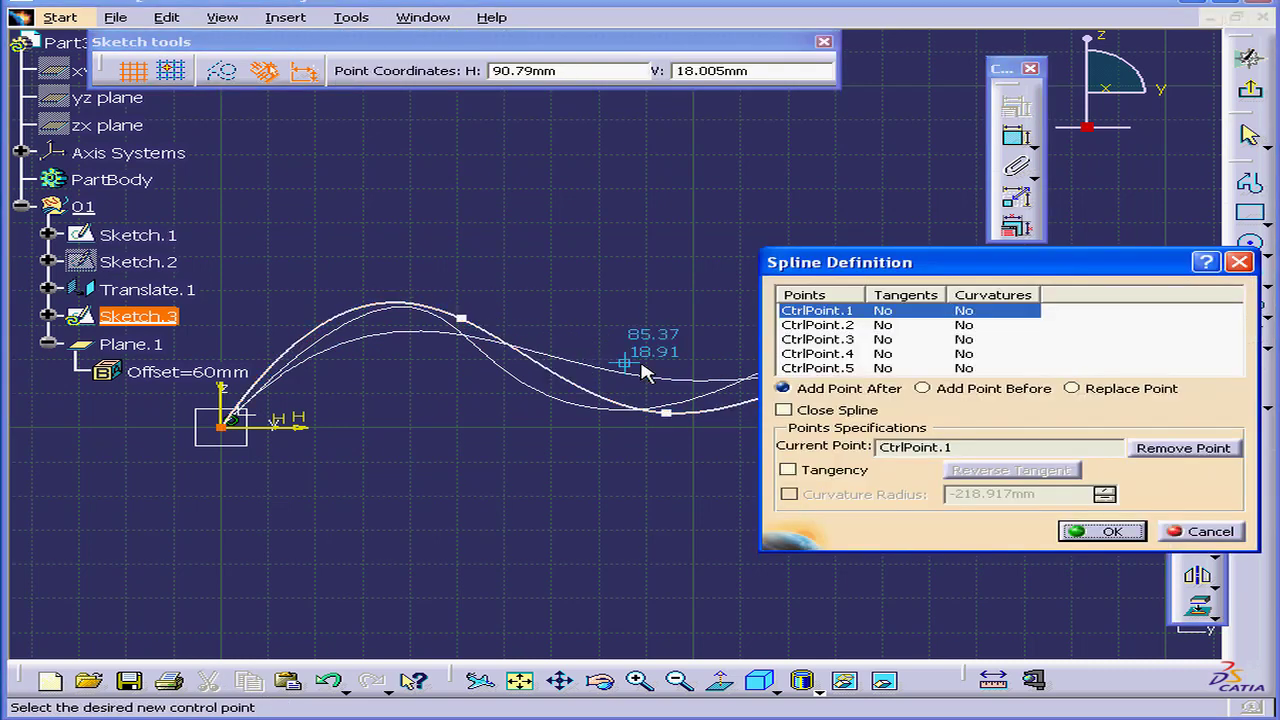
left_click(851, 326)
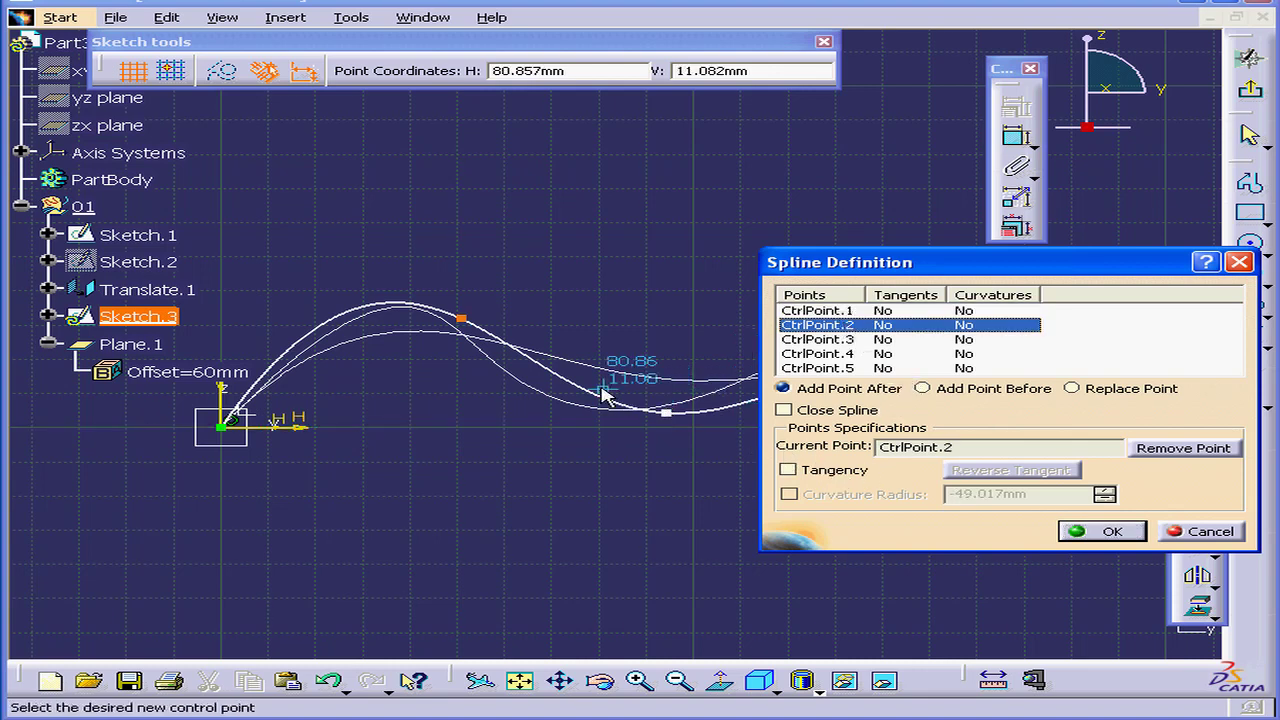
left_click(566, 378)
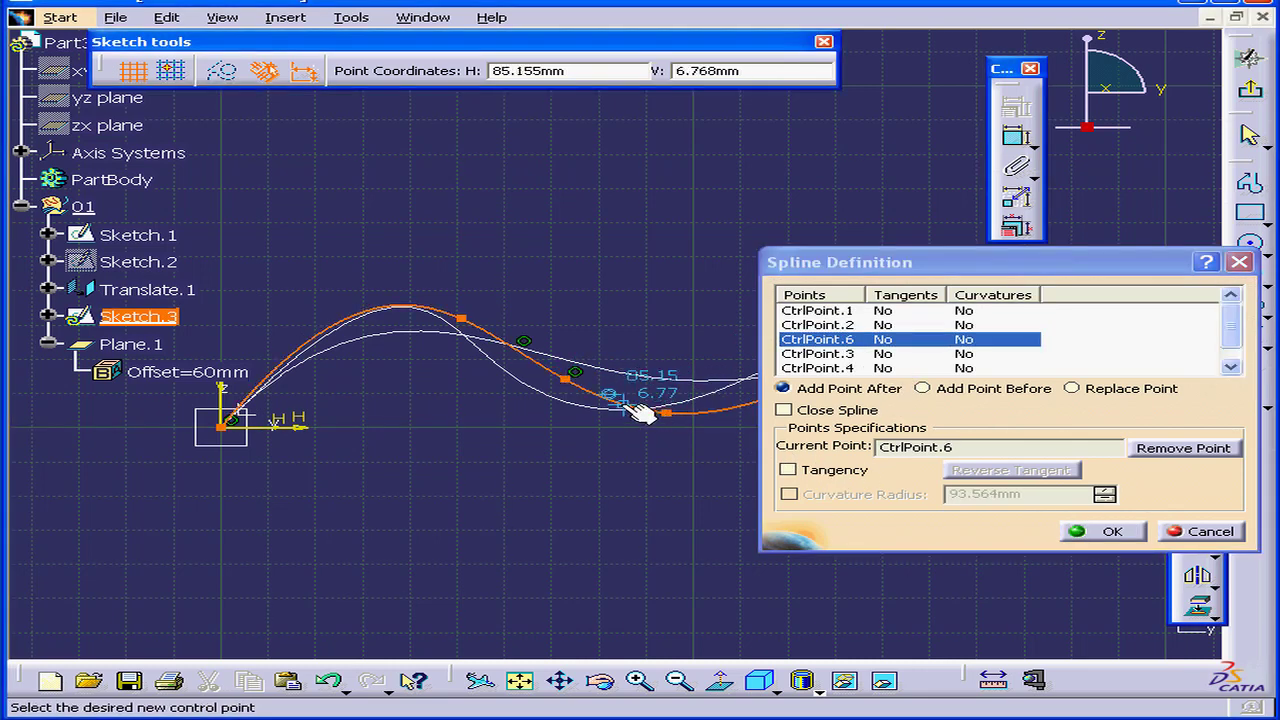
left_click(623, 403)
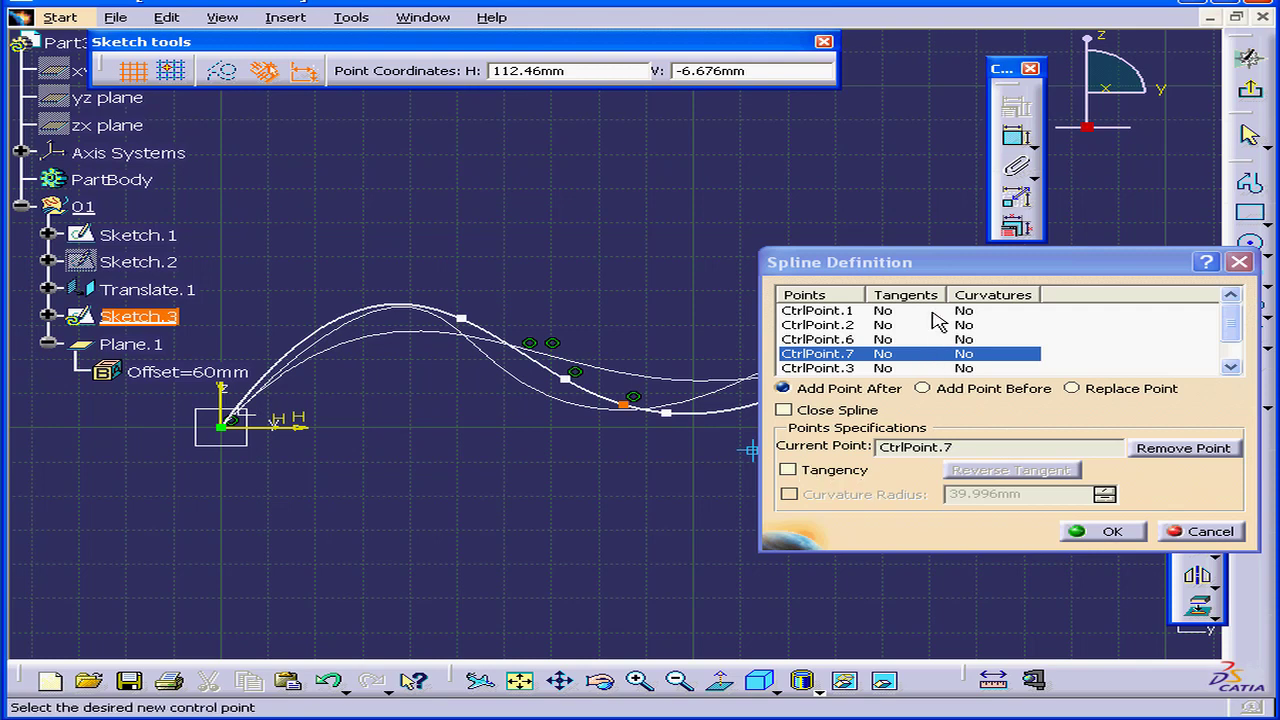
left_click(1118, 533)
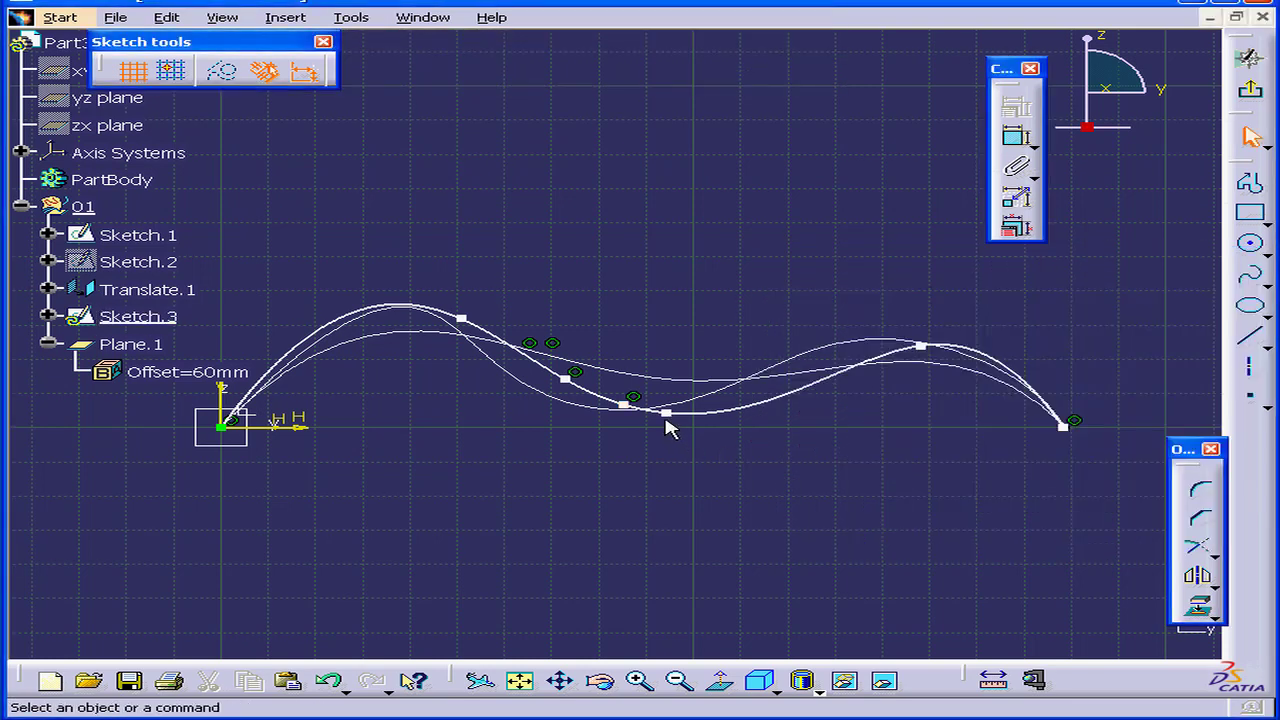
- Reshape the Sketch.3 spline by repositioning its inner control points into steep-sided end humps with a slightly raised middle, and finish the sketch
left_click_drag(666, 412, 833, 400)
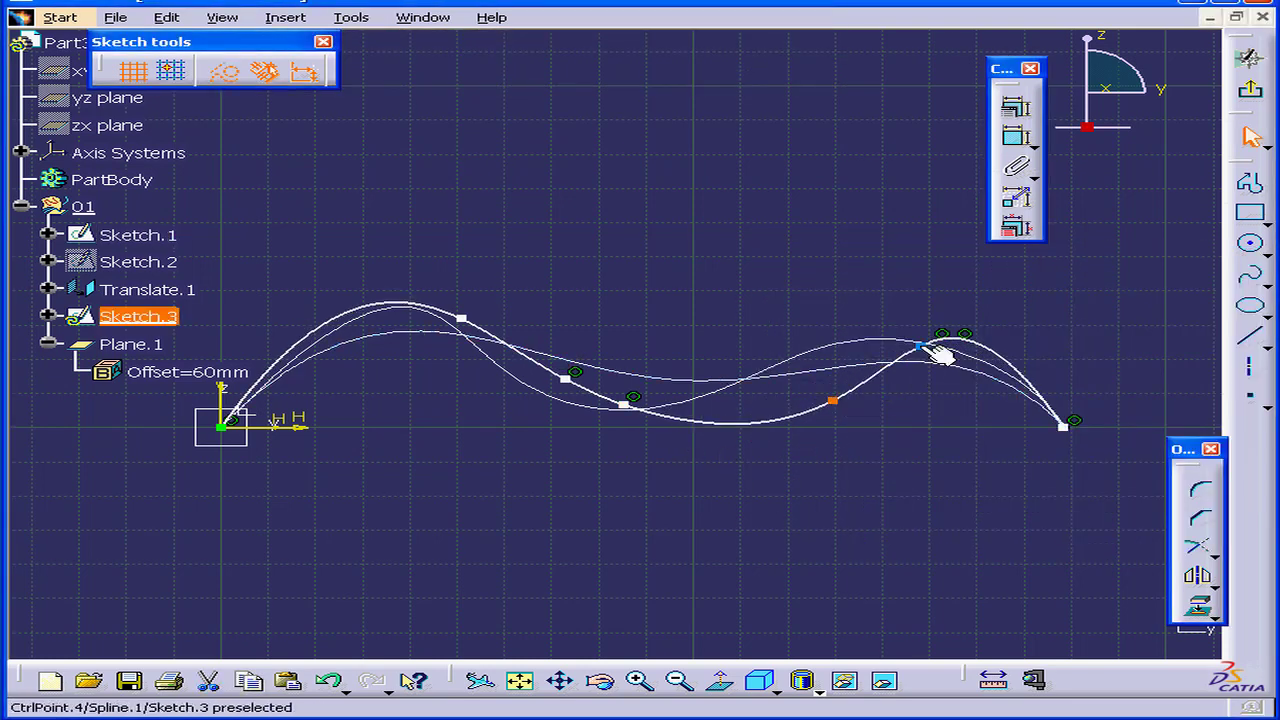
left_click_drag(922, 346, 877, 343)
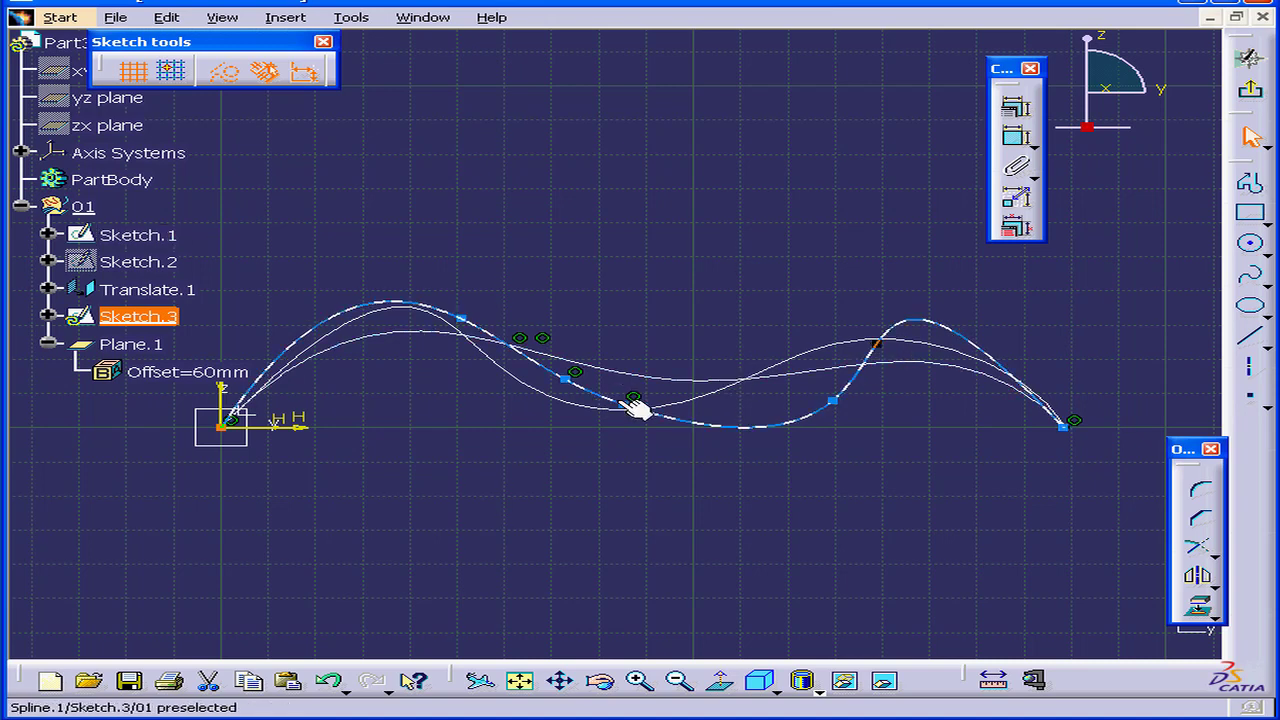
left_click_drag(636, 408, 645, 410)
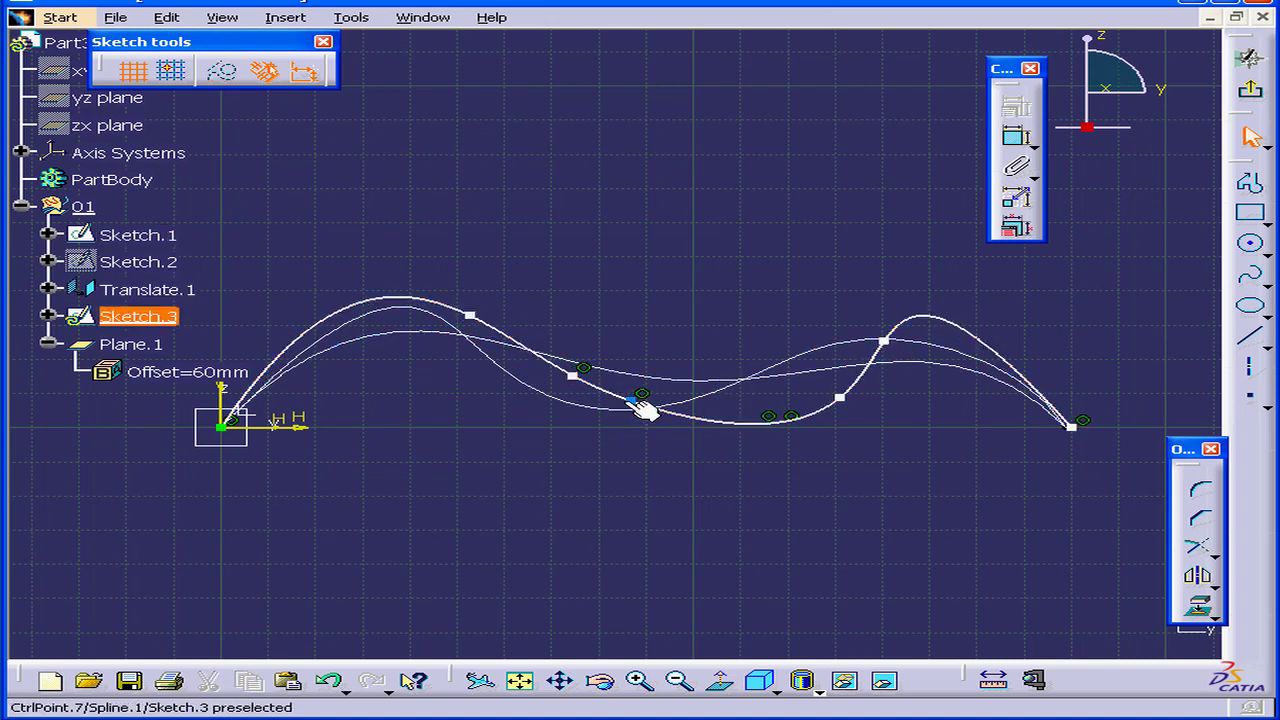
left_click_drag(572, 376, 529, 396)
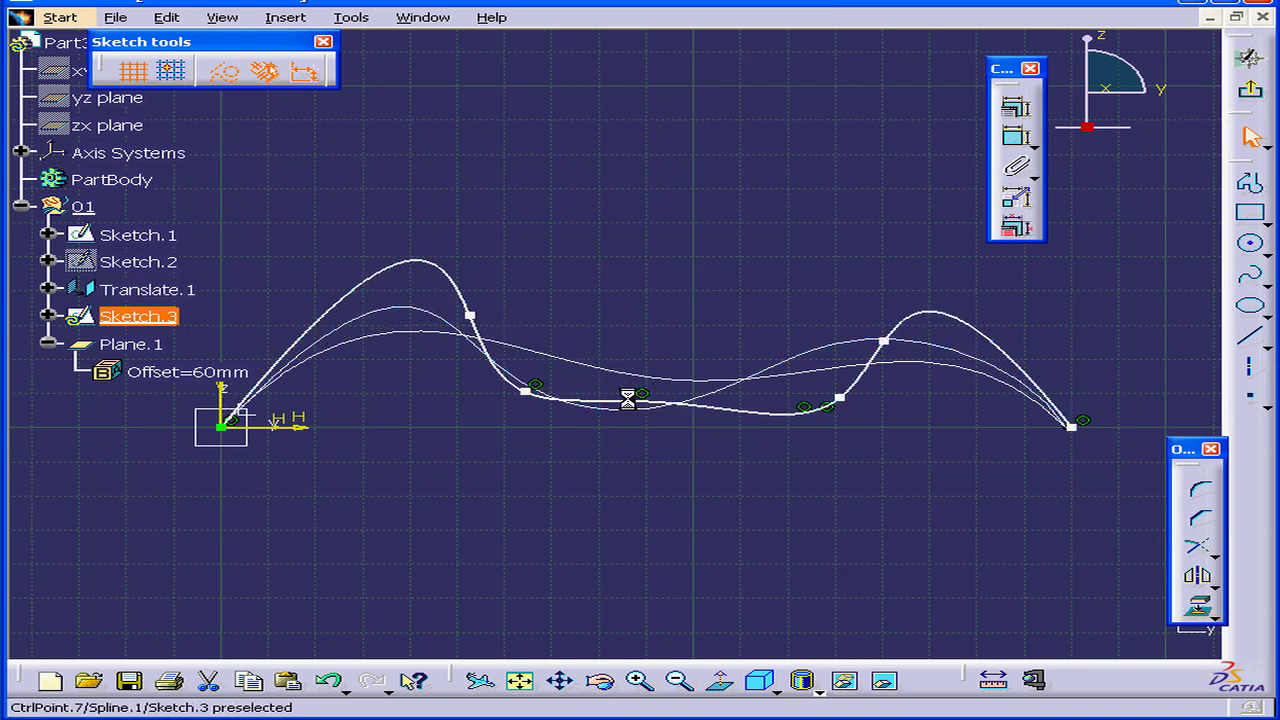
left_click_drag(626, 400, 626, 386)
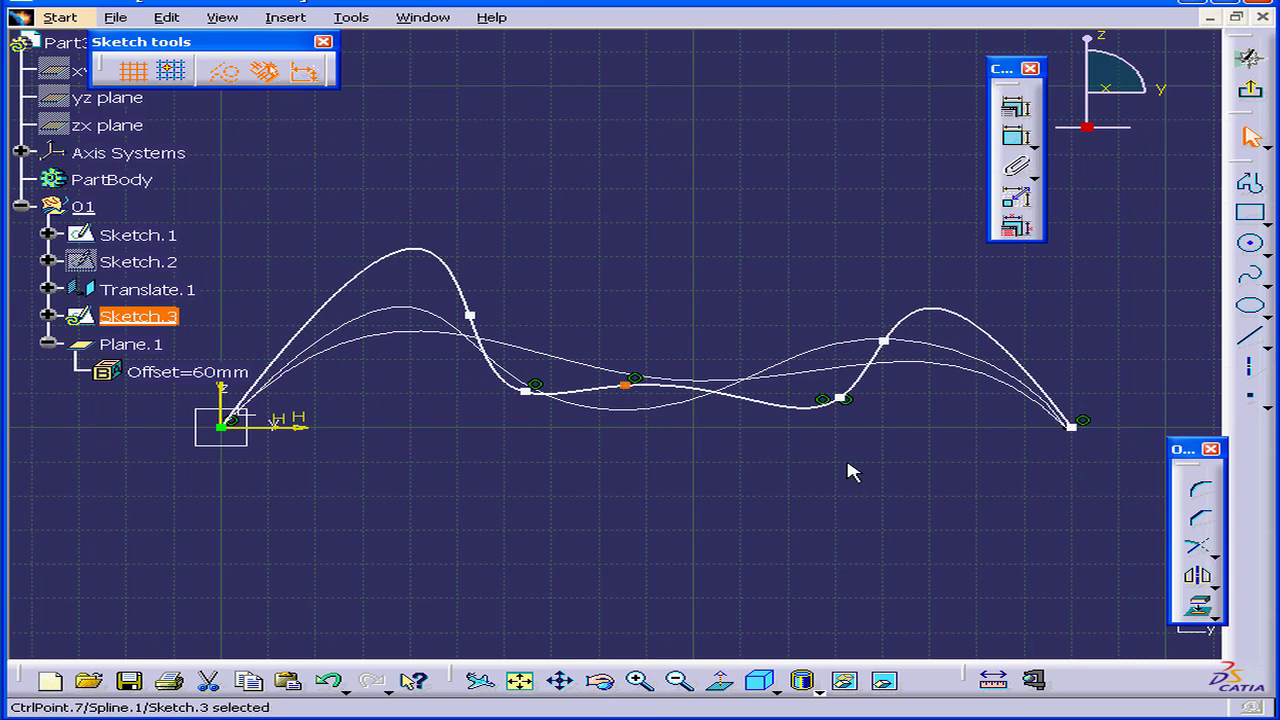
left_click(1250, 90)
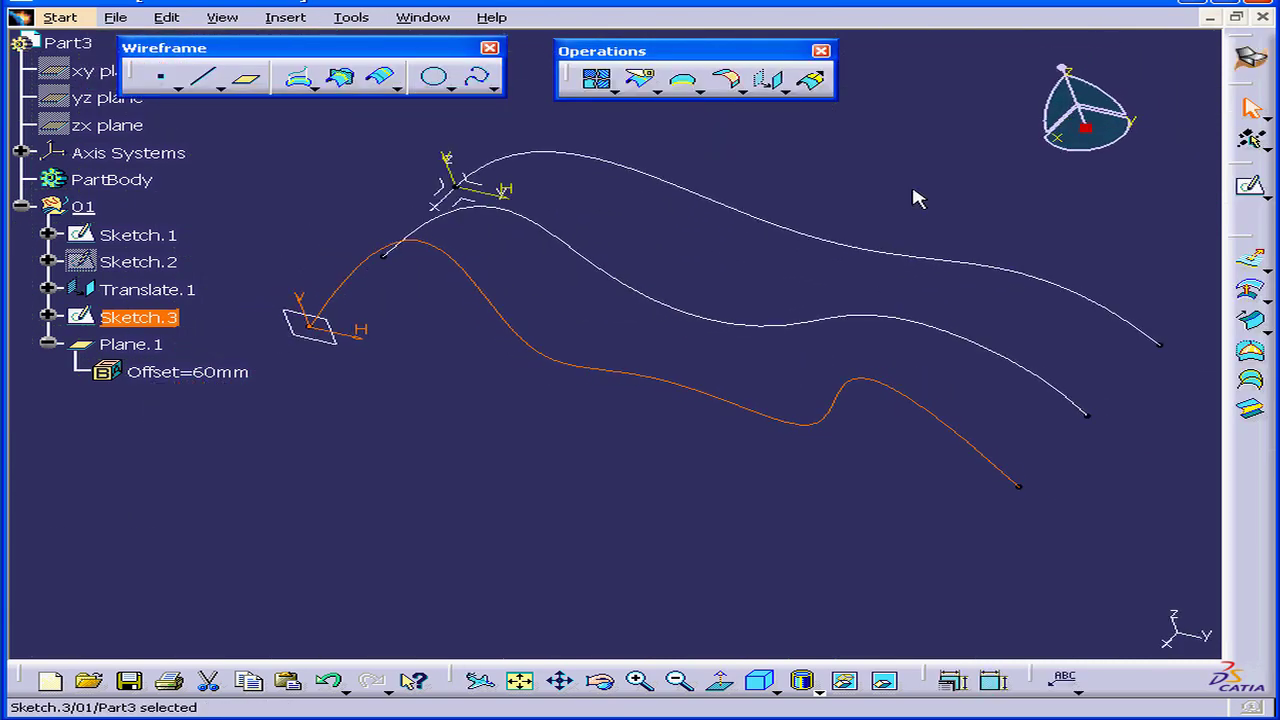
left_click(924, 192)
- Sketch a two-segment profile on the xy plane beside the curves: a vertical line, then one about 102 mm long at about 116 degrees
left_click(1250, 189)
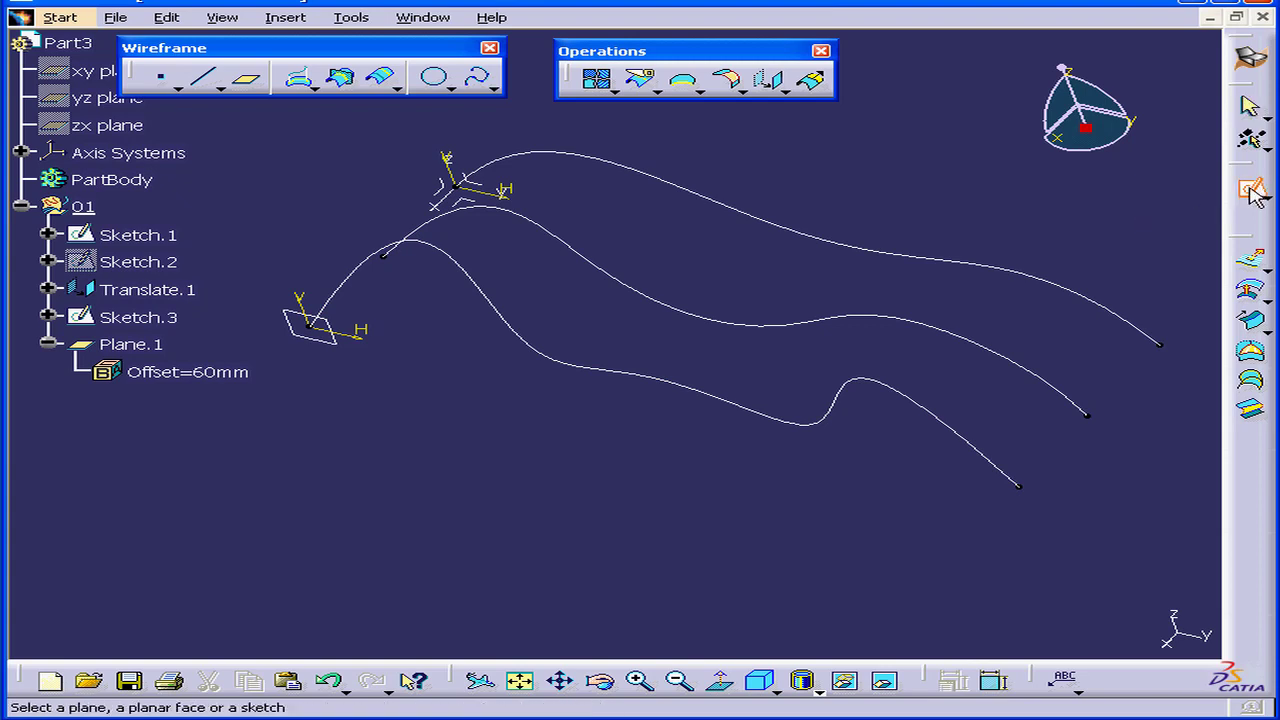
left_click(466, 198)
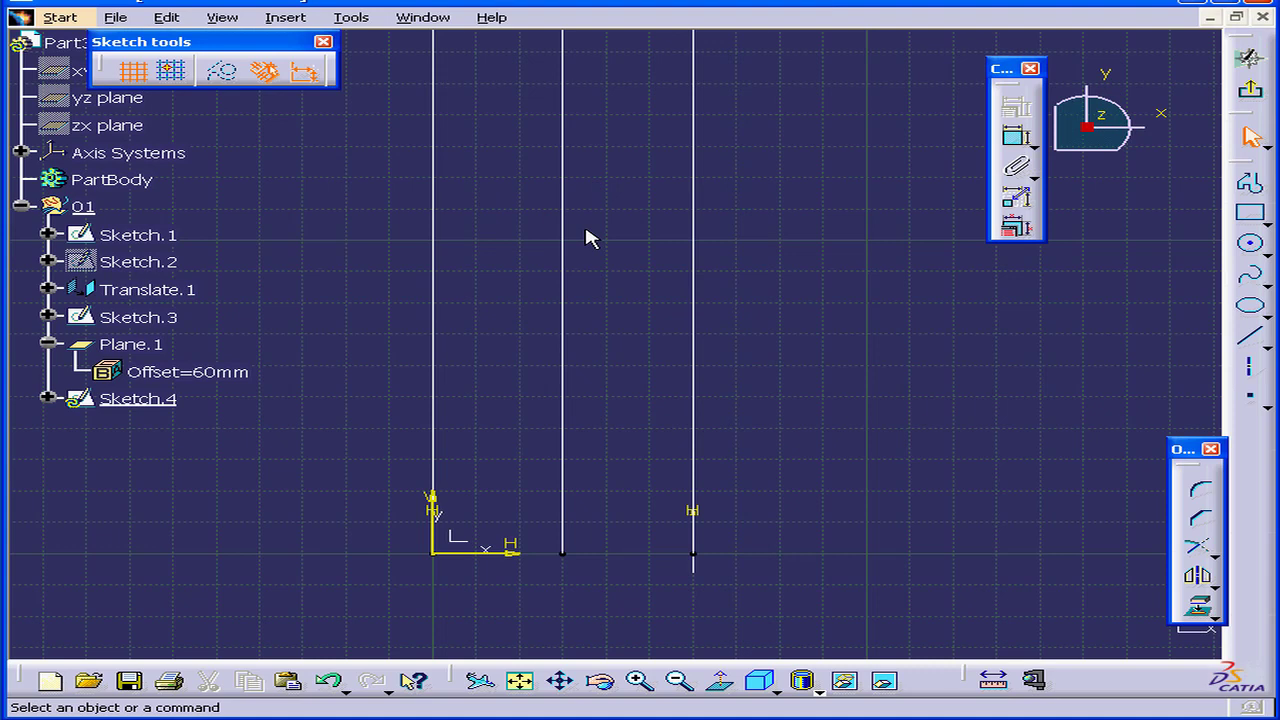
middle_click_drag(586, 238, 586, 309, "ctrl")
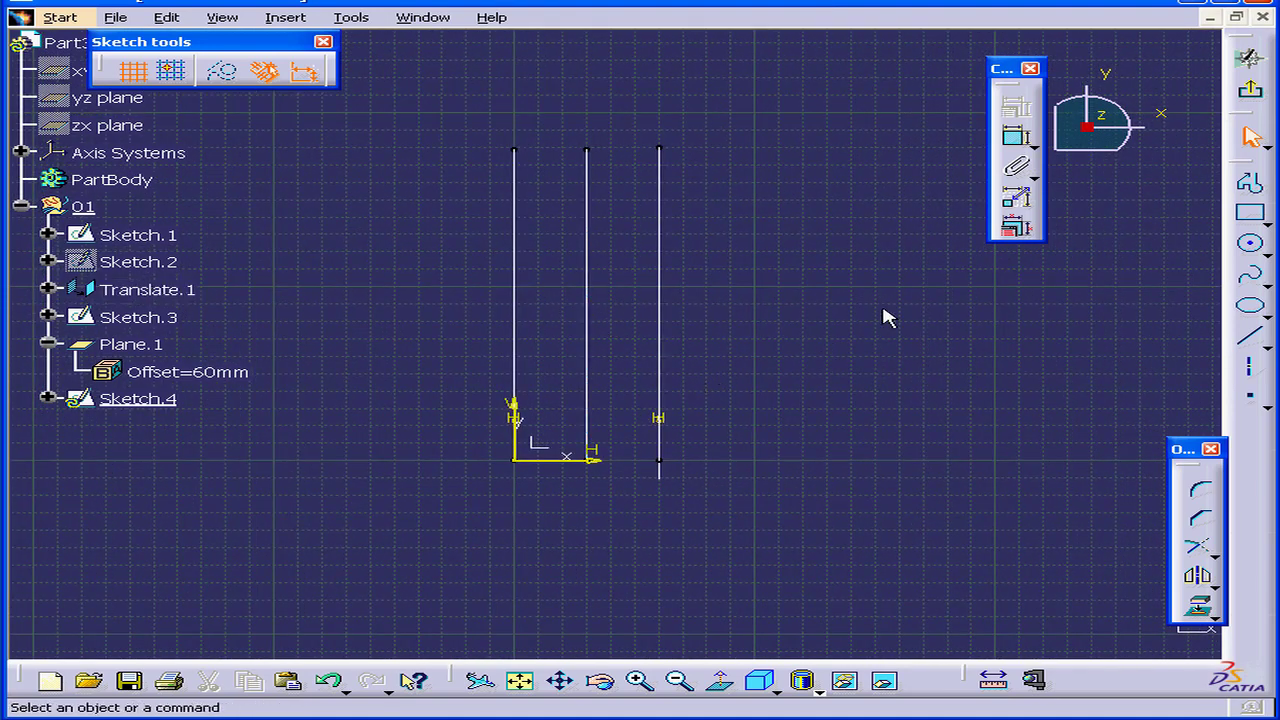
left_click(1250, 183)
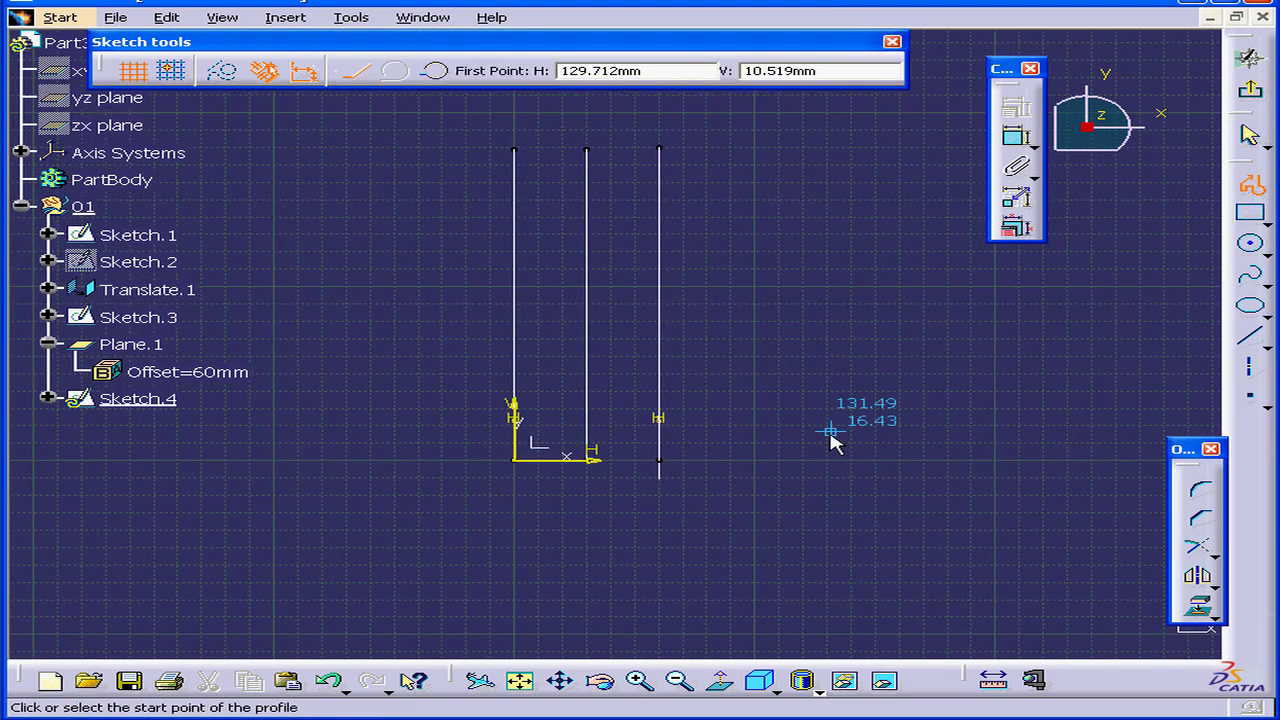
left_click(806, 460)
left_click(806, 305)
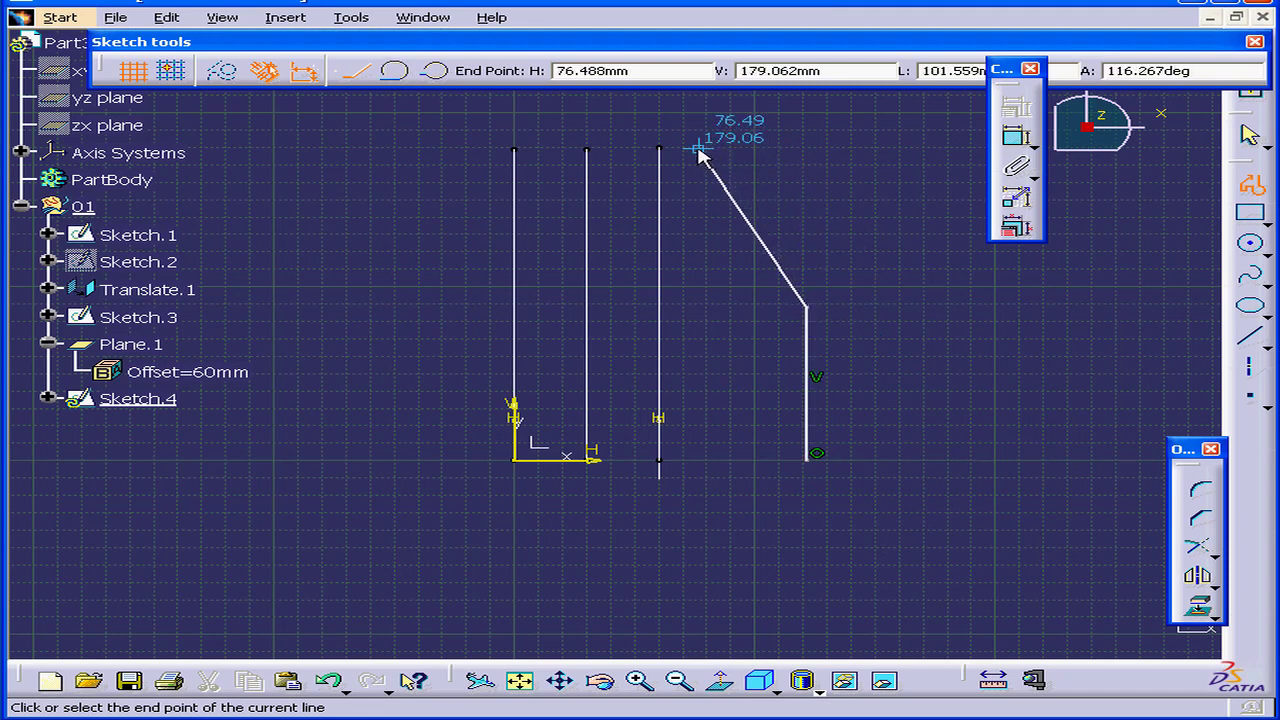
left_click(700, 151)
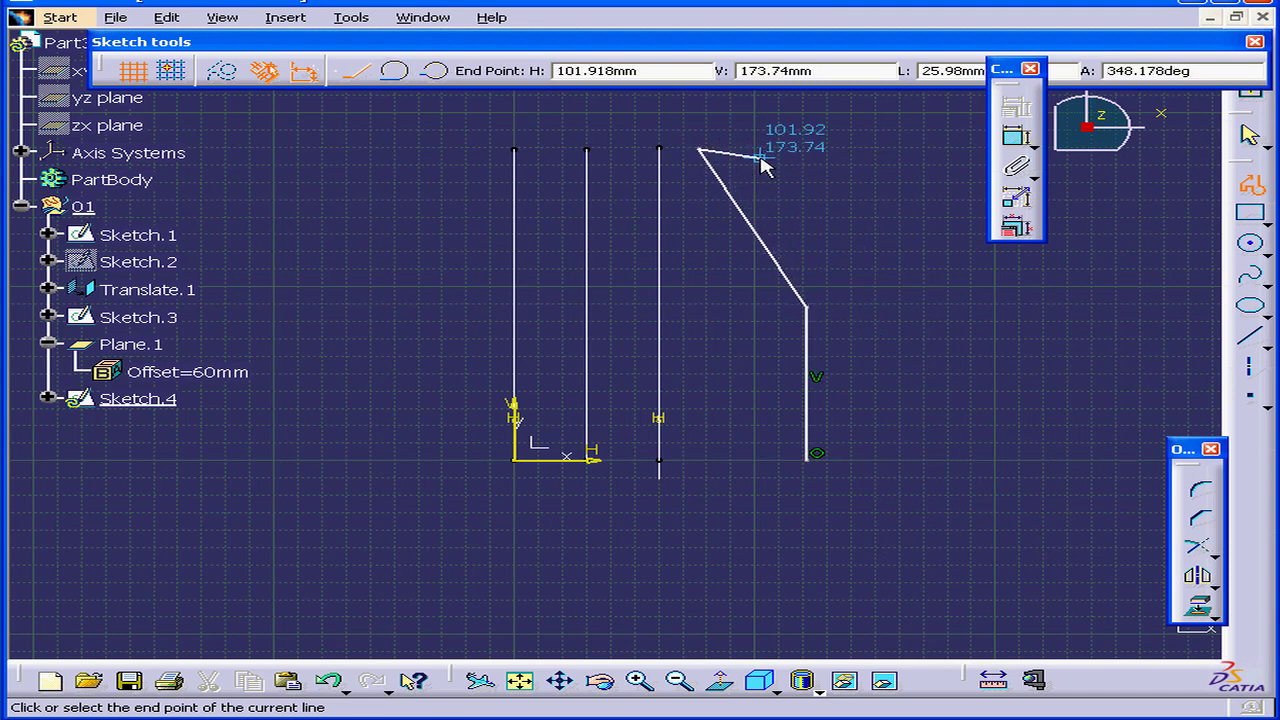
left_click(1250, 100)
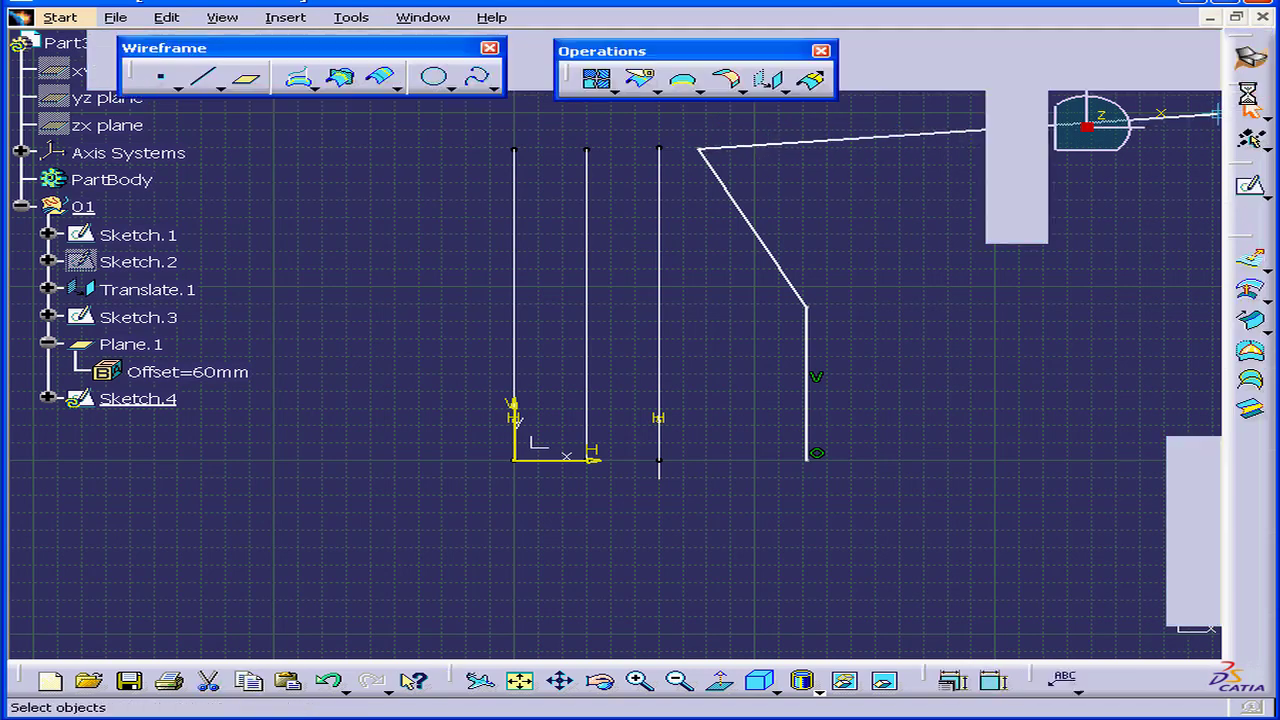
middle_click_drag(910, 228, 570, 473)
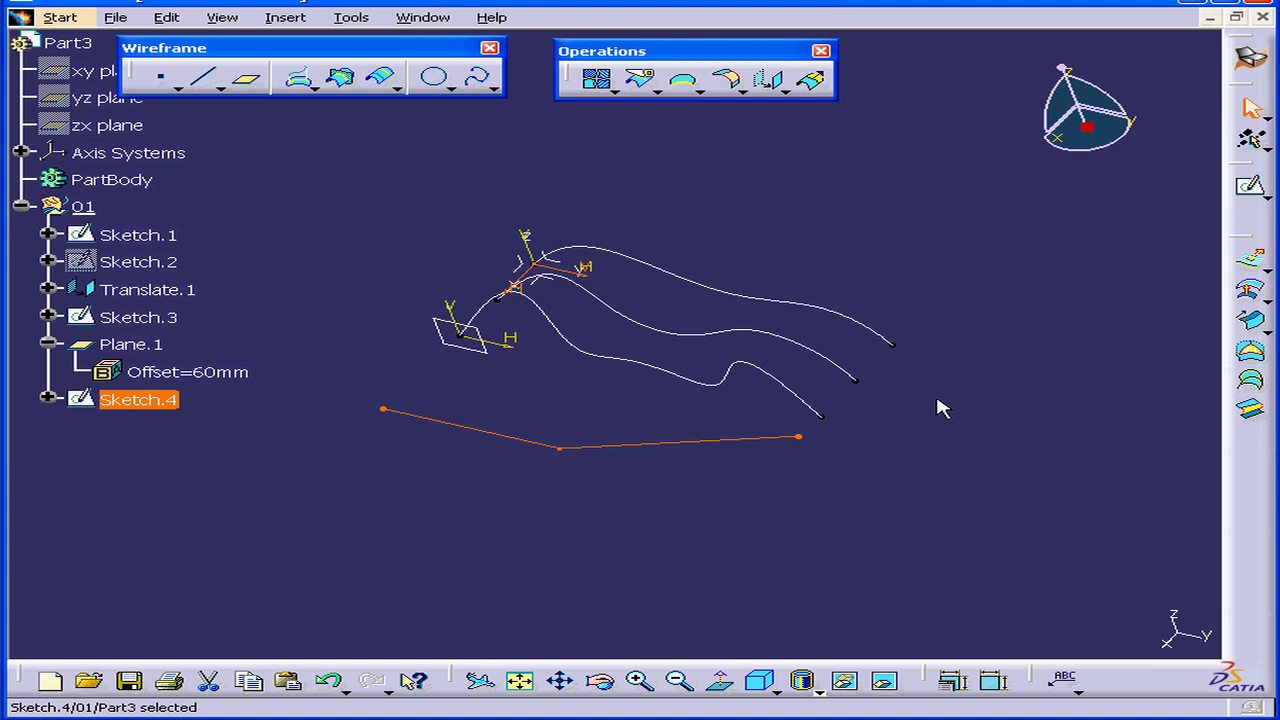
left_click(982, 365)
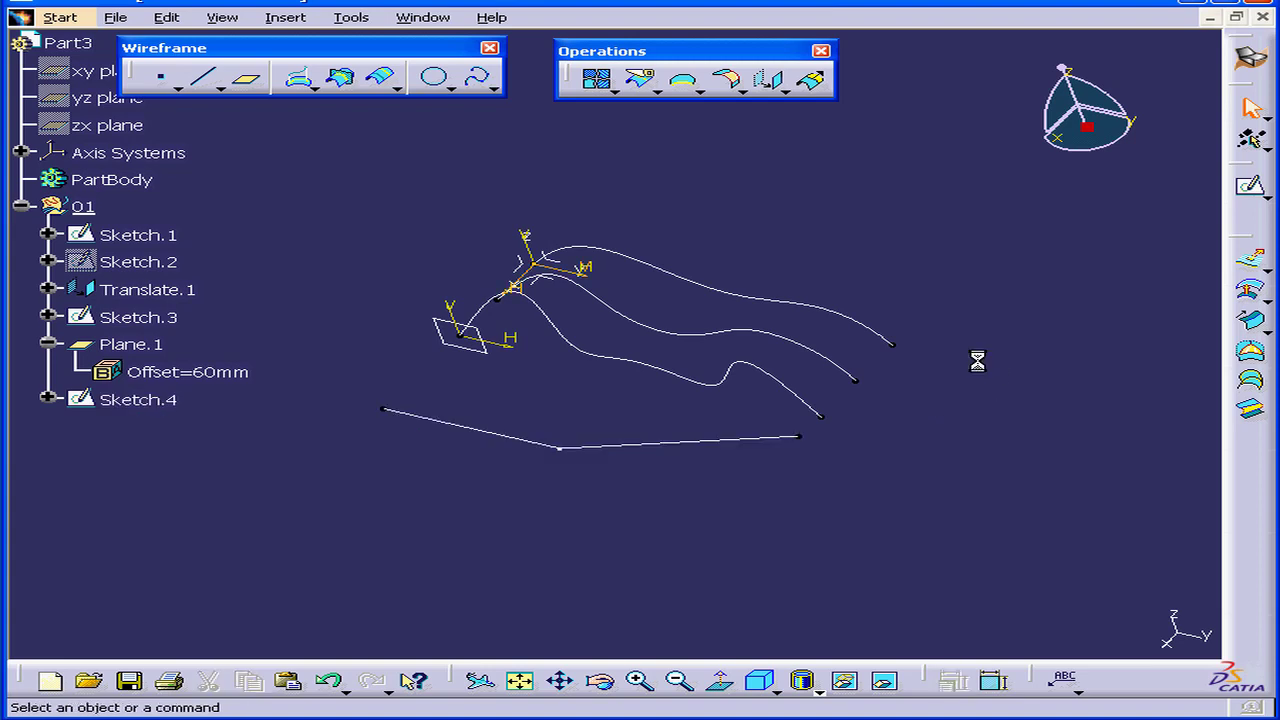
- Create a multi-sections surface through Sketch.1, Translate.1, Sketch.3 and Sketch.4, in that order
left_click(1252, 382)
left_click_drag(1043, 236, 1033, 167)
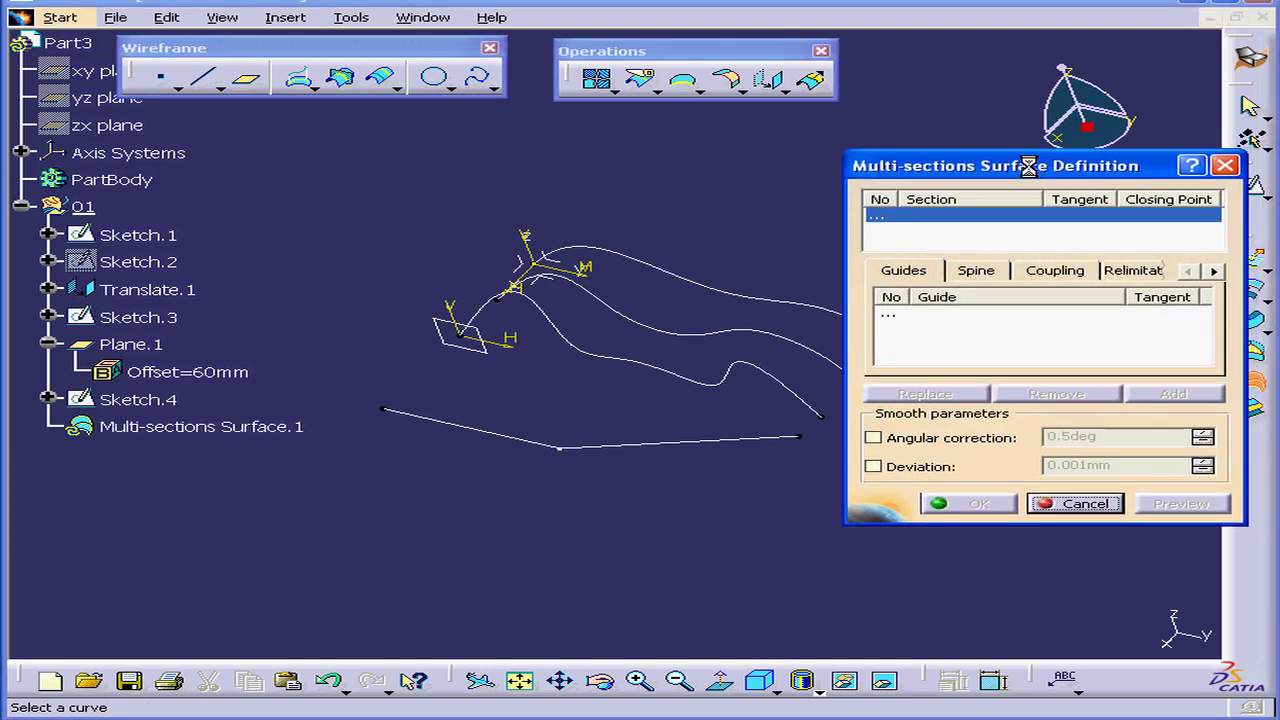
left_click(766, 299)
left_click(706, 340)
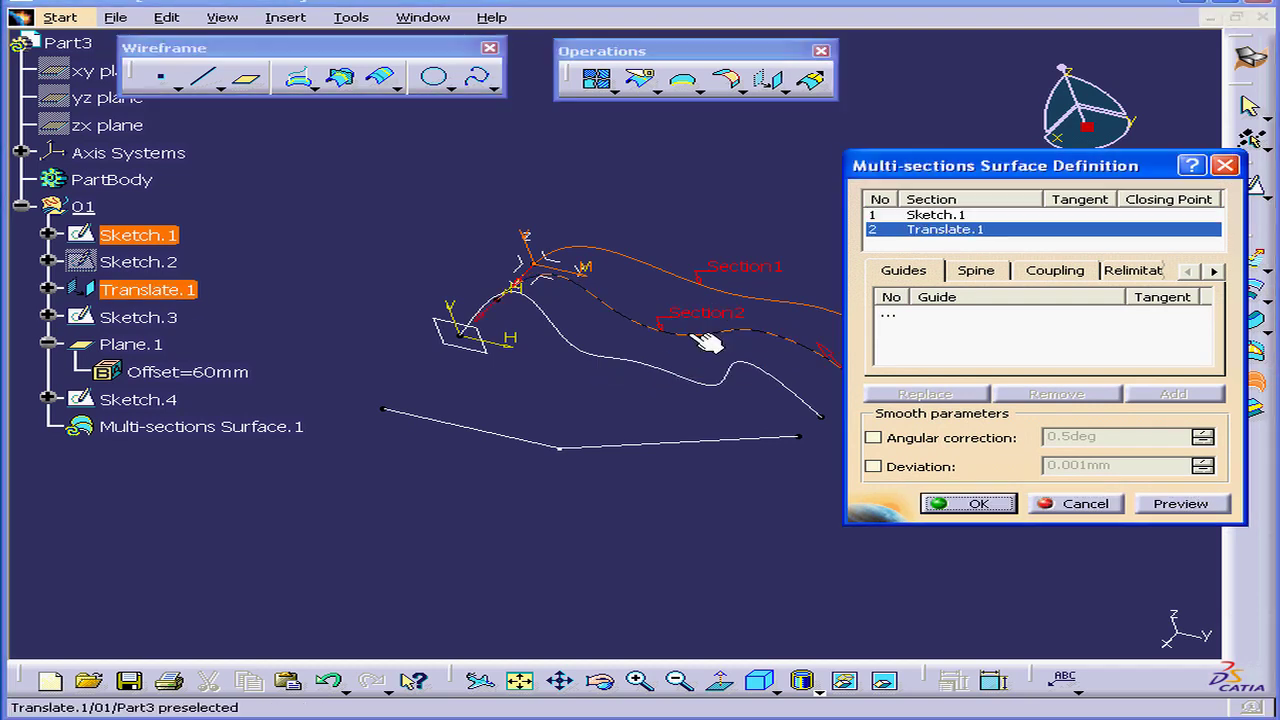
left_click(690, 385)
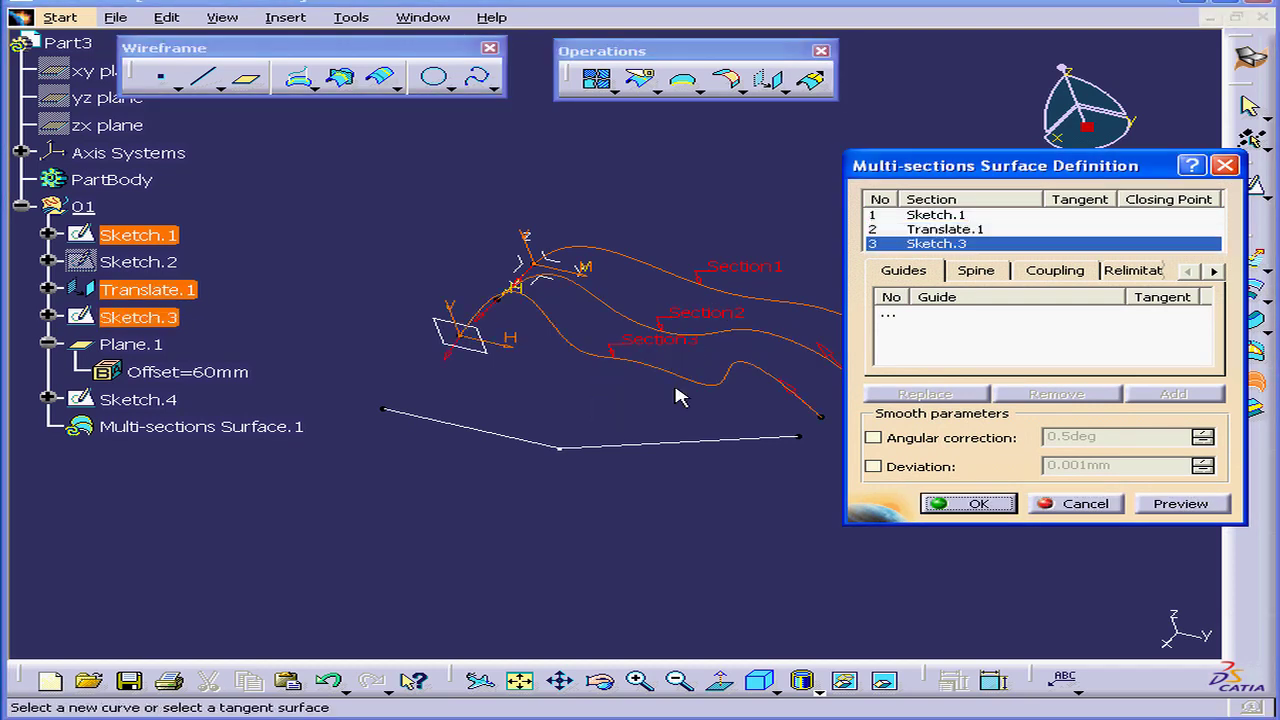
left_click(680, 445)
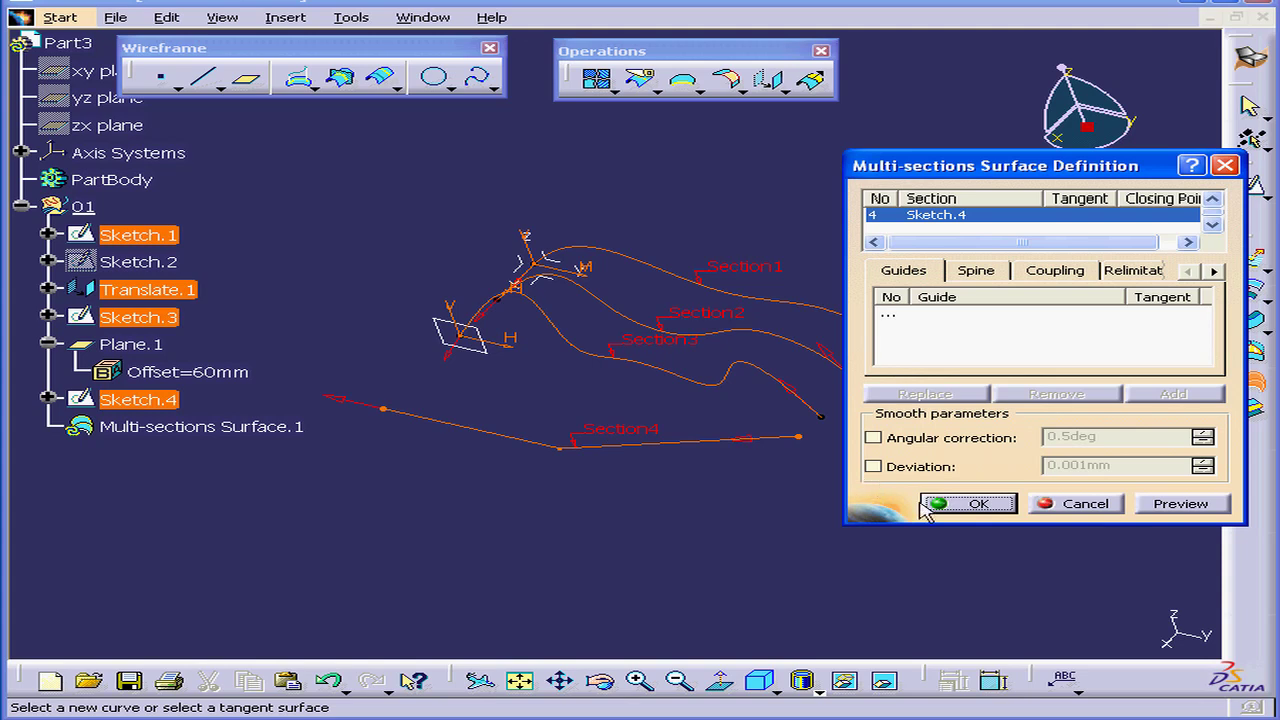
left_click(978, 504)
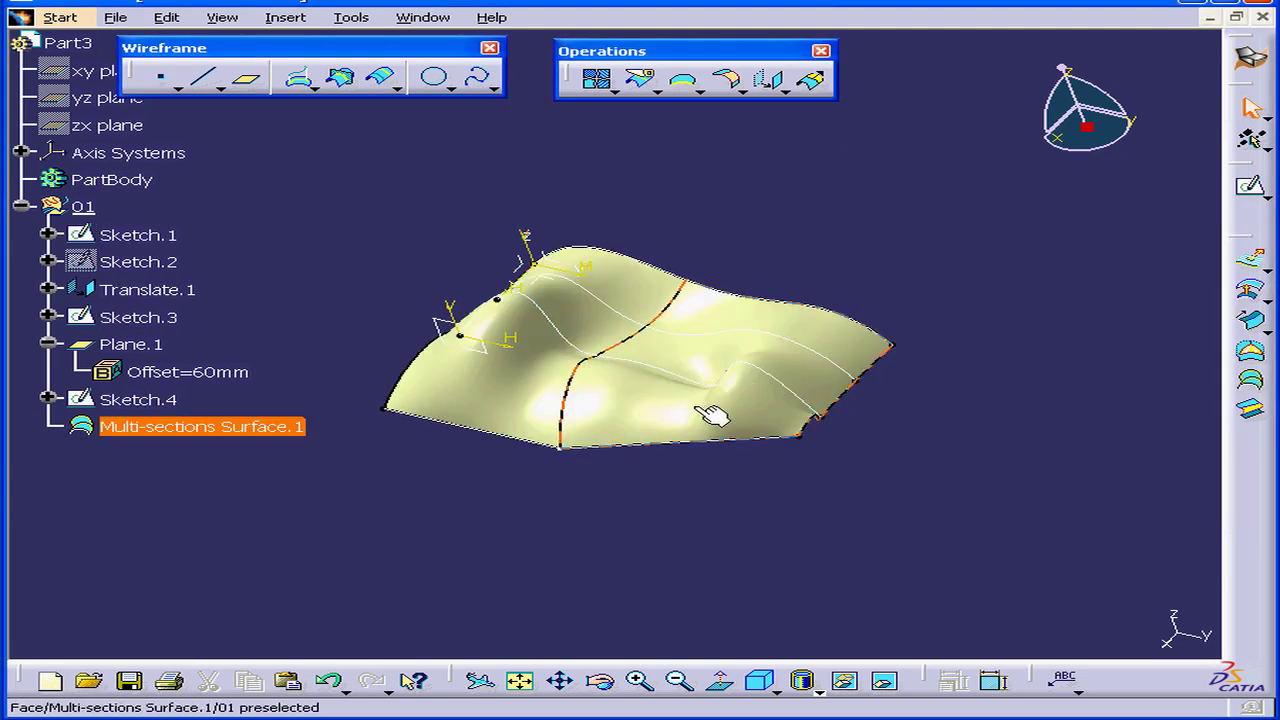
- Hide Sketch.1, Sketch.3, Translate.1, Sketch.4 and Plane.1 so only the surface is displayed
middle_click_drag(706, 417, 773, 380)
left_click(857, 428)
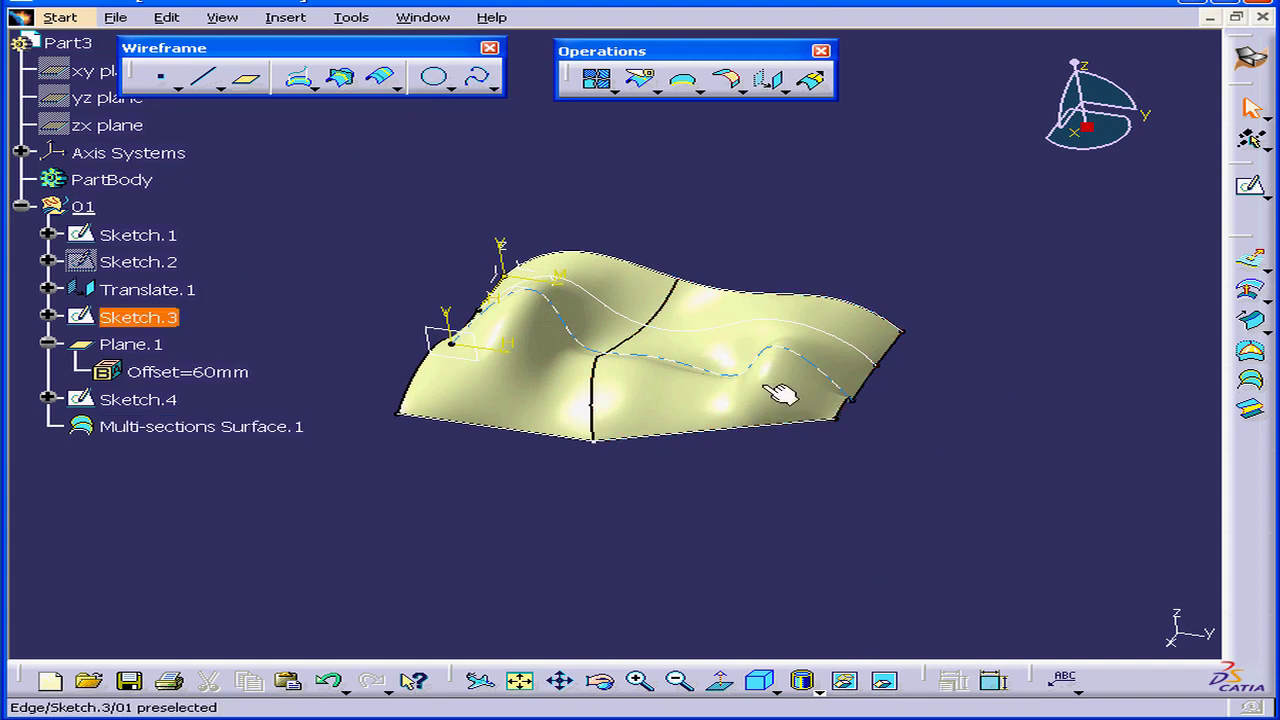
right_click(160, 235)
left_click(241, 298)
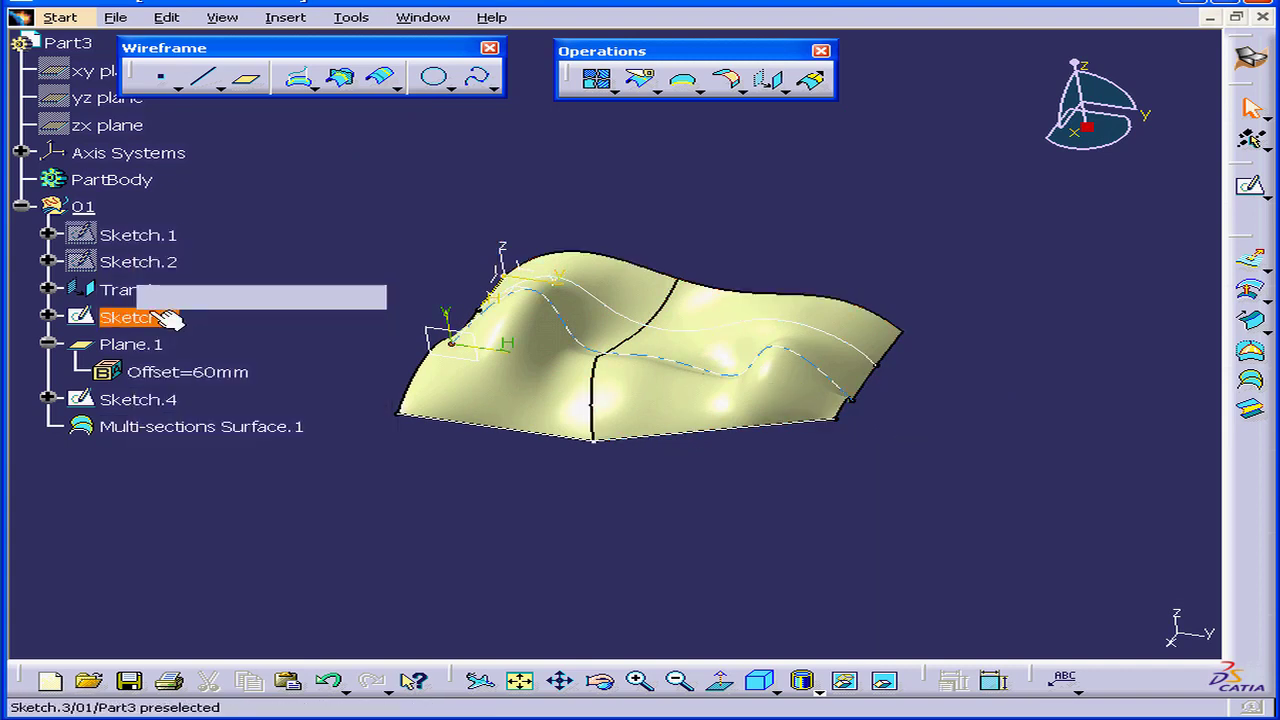
right_click(160, 317)
left_click(200, 375)
right_click(130, 290)
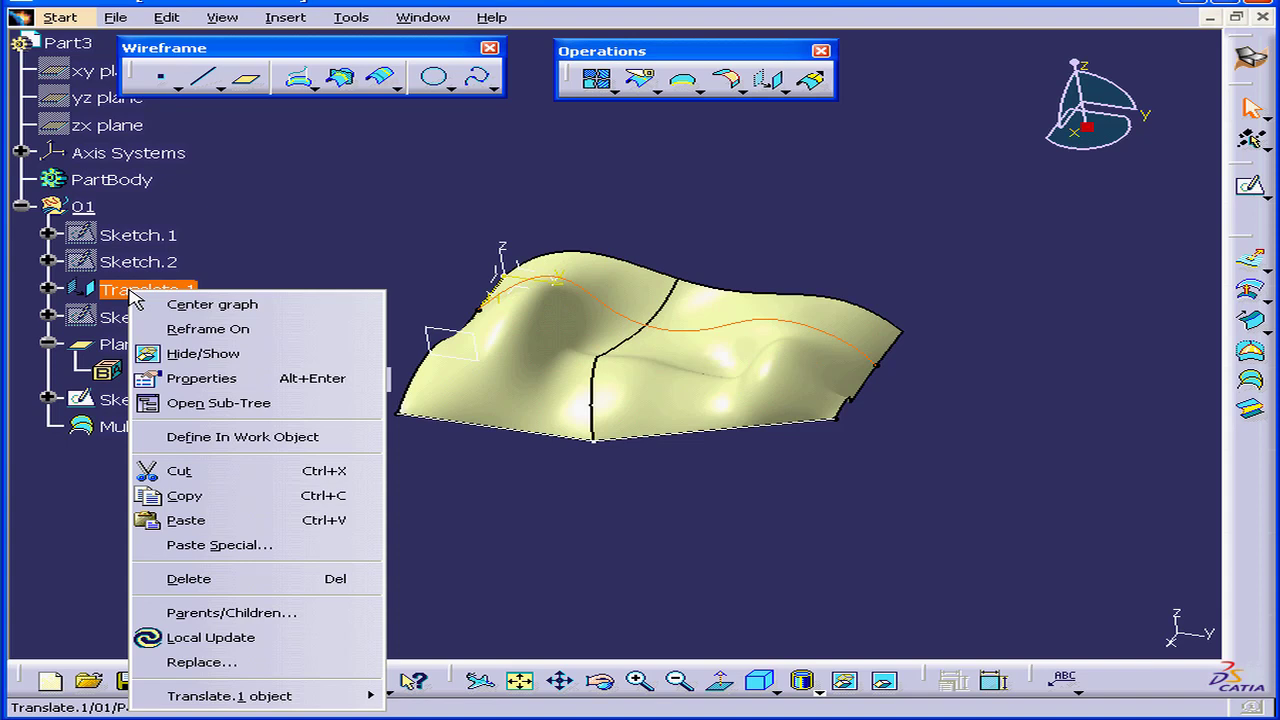
left_click(222, 351)
right_click(163, 400)
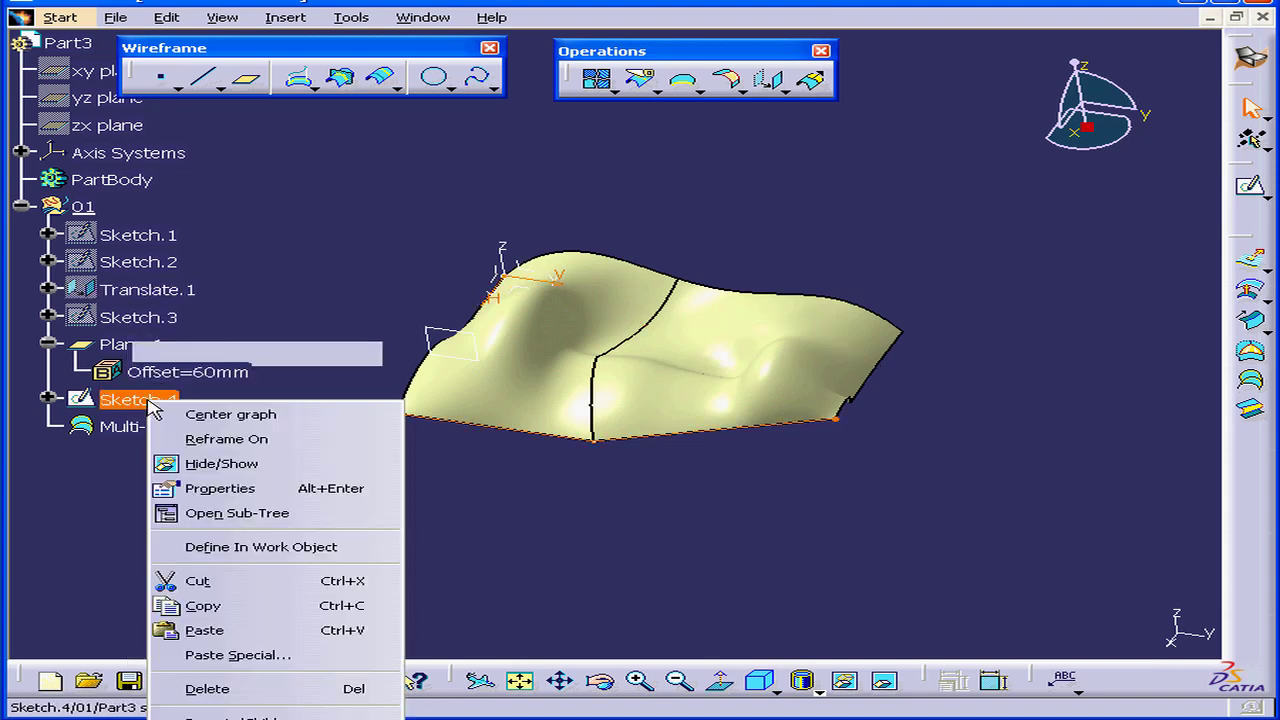
left_click(258, 462)
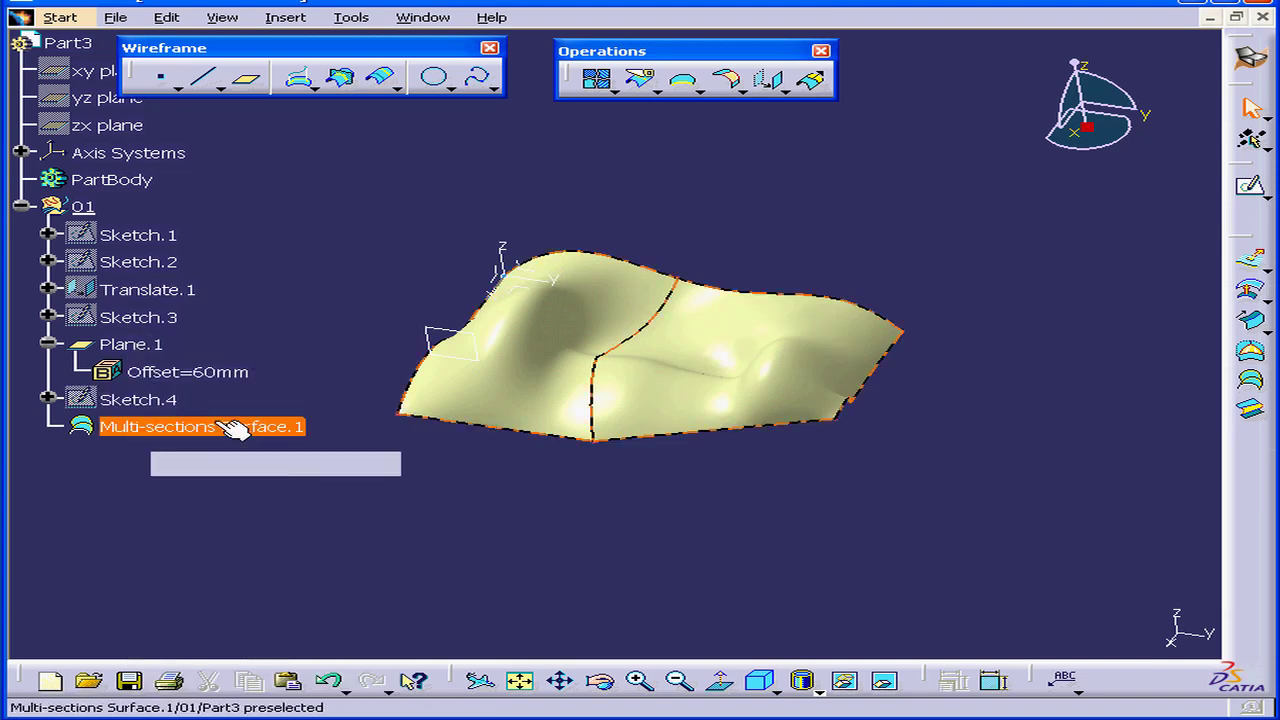
right_click(120, 345)
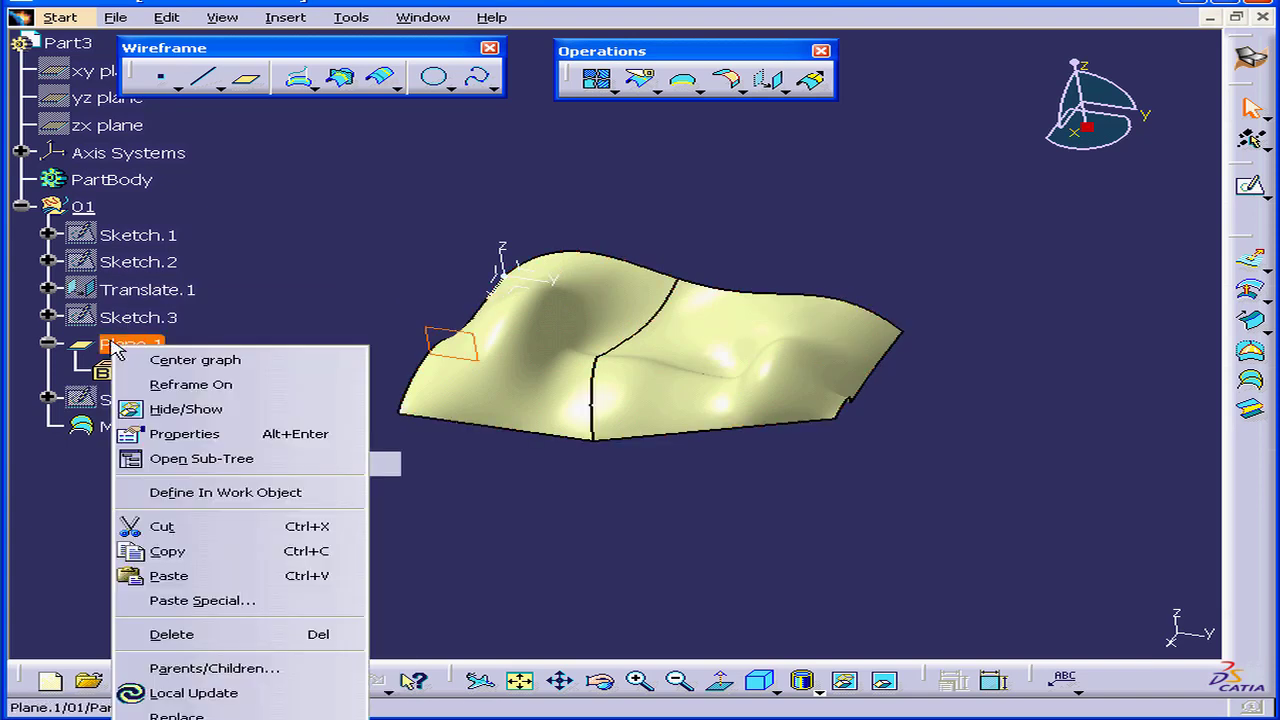
left_click(189, 411)
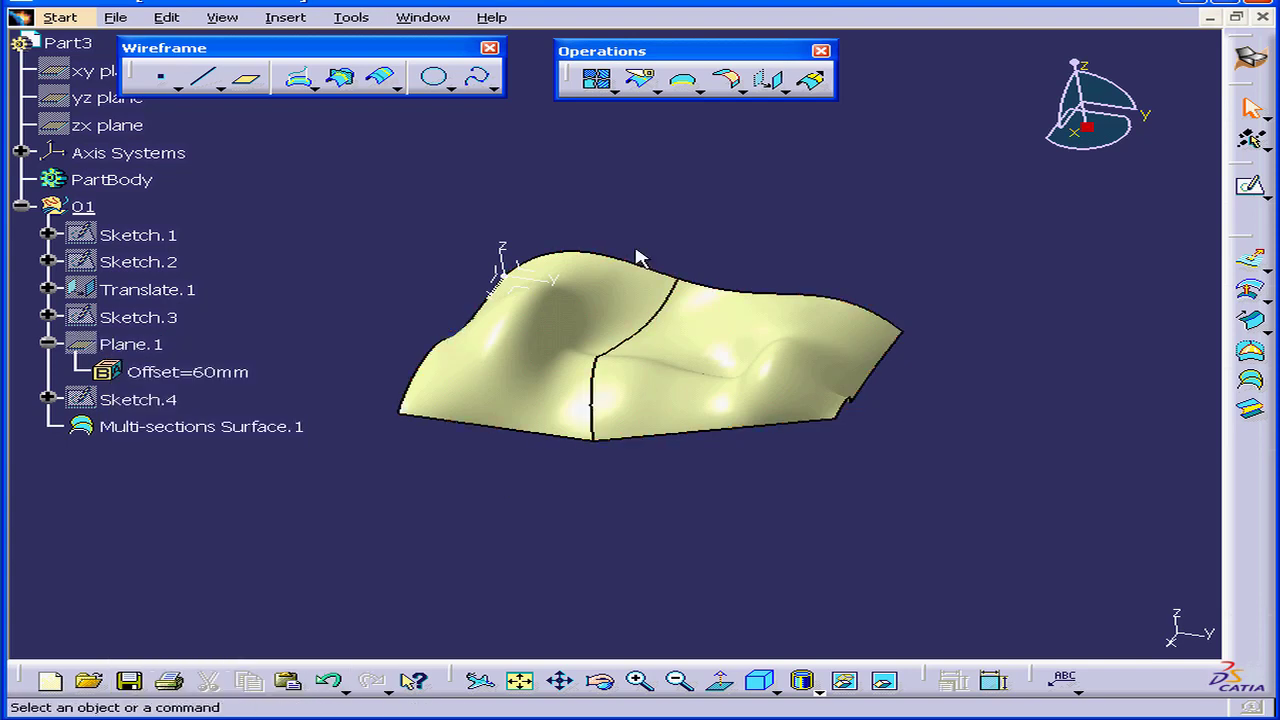
- Extract a boundary curve with Tangent continuity propagation from the longer straight front edge segment of the multi-sections surface
left_click(685, 84)
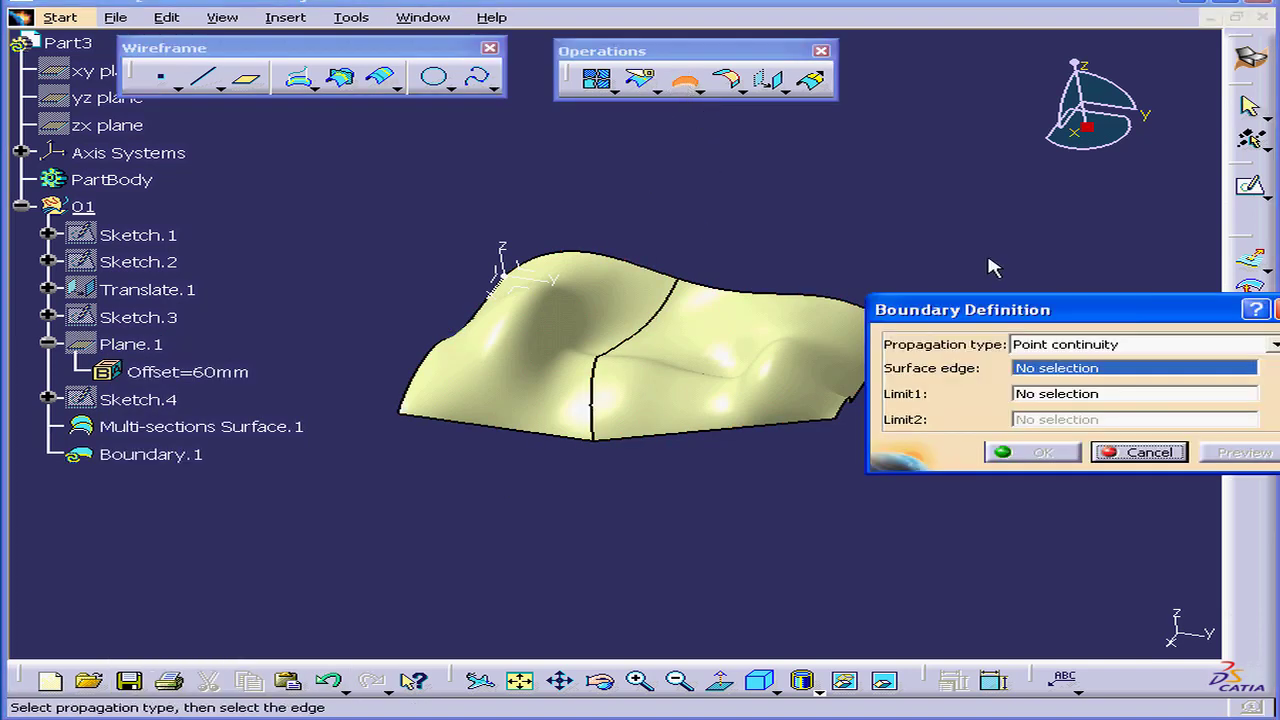
left_click_drag(1036, 316, 916, 146)
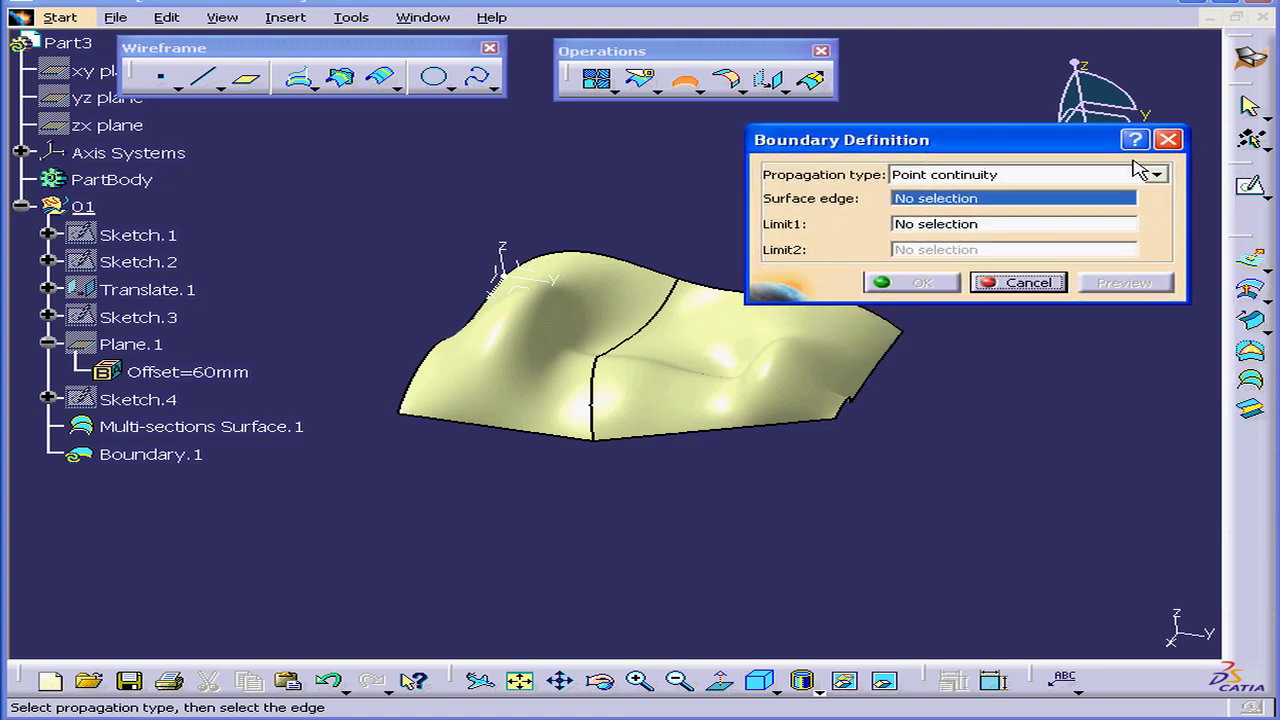
left_click(1157, 176)
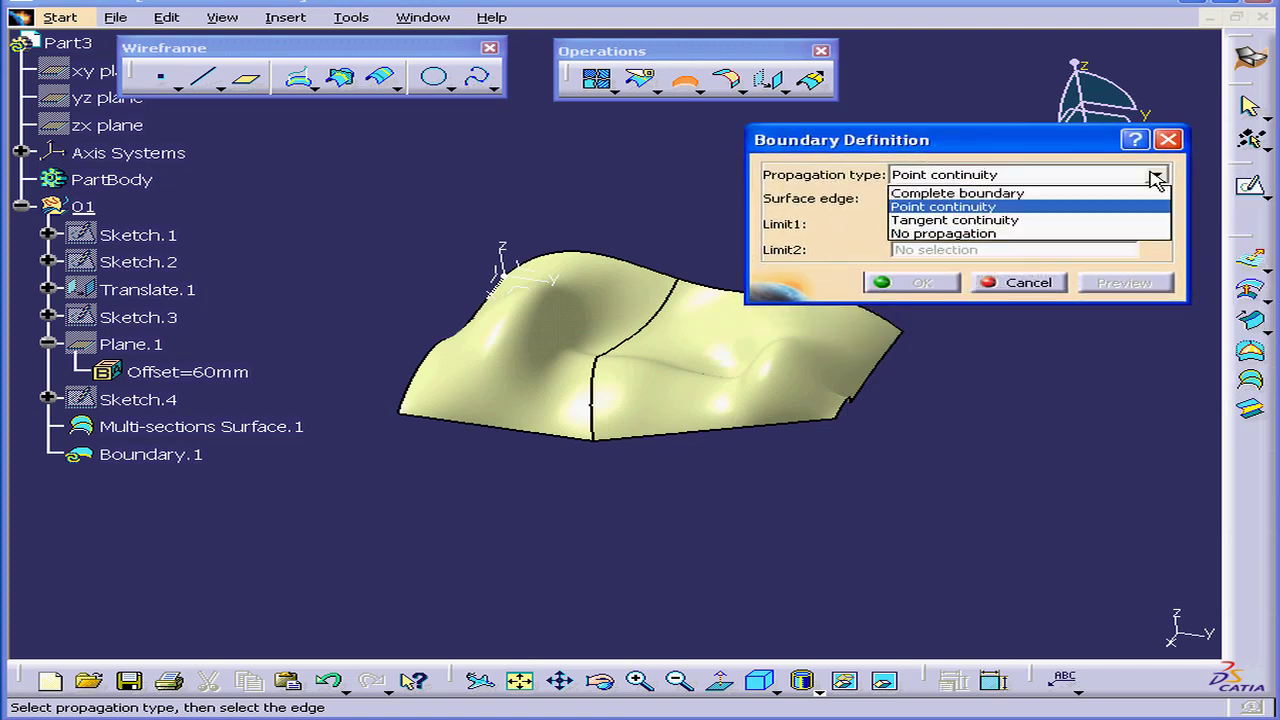
left_click(1009, 218)
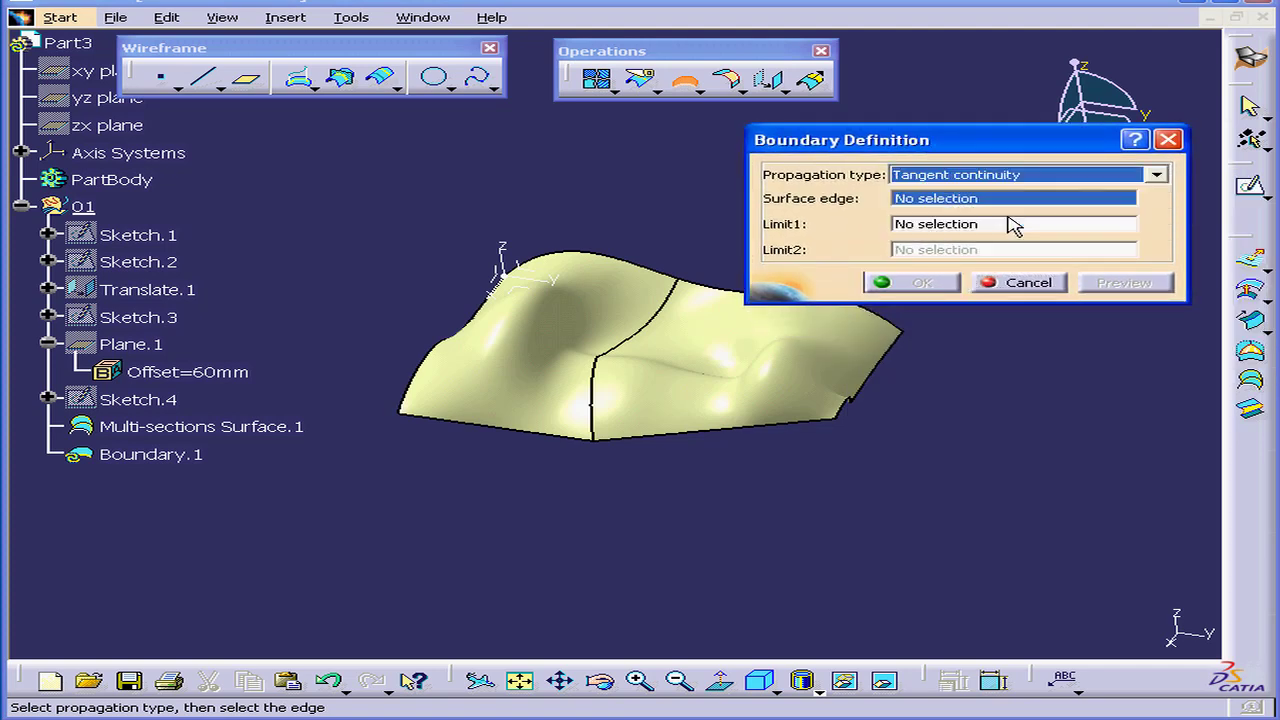
left_click(755, 428)
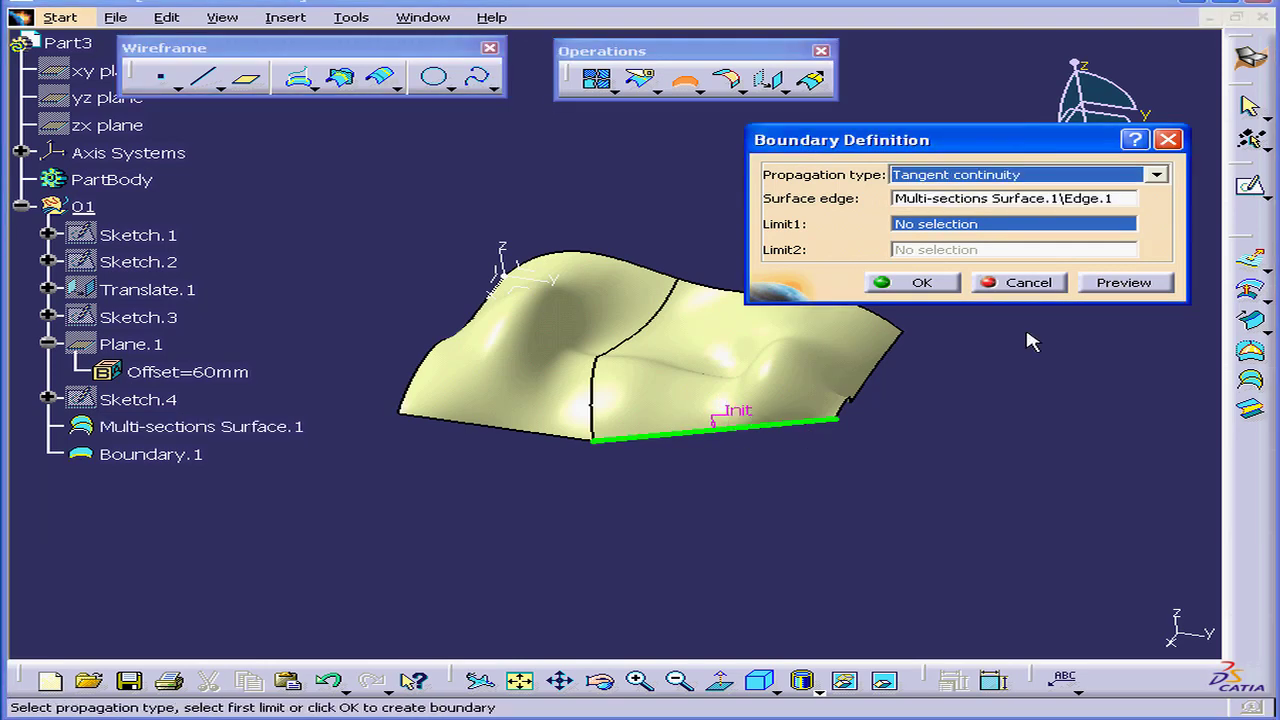
left_click(922, 283)
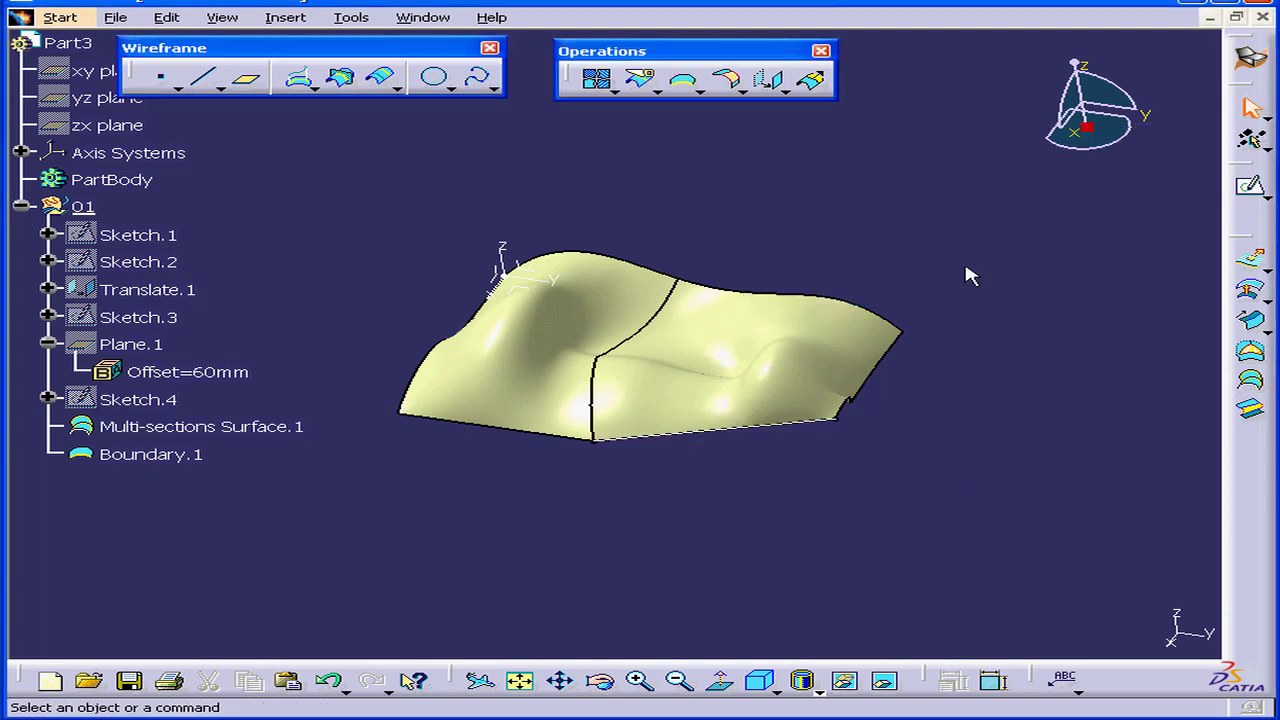
- Create an Angle/Normal to plane reference plane with Boundary.1 as rotation axis, normal to the xy plane at 90deg
left_click(246, 78)
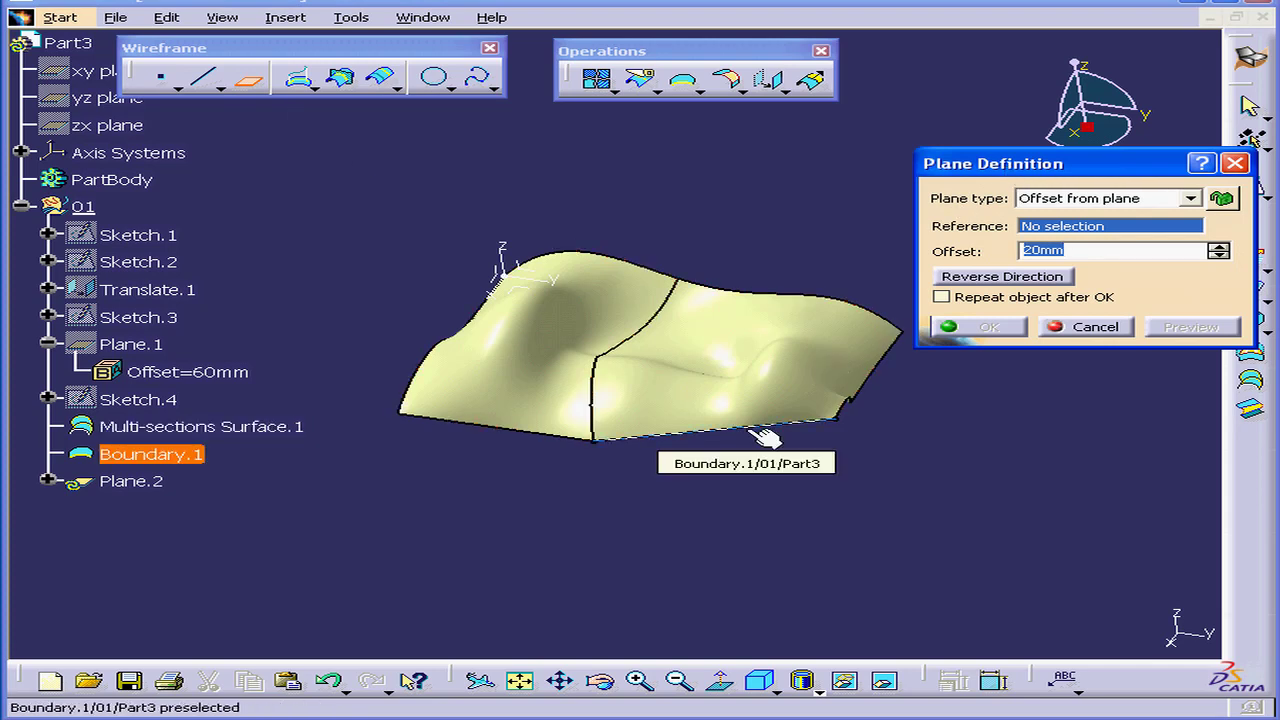
left_click(1190, 199)
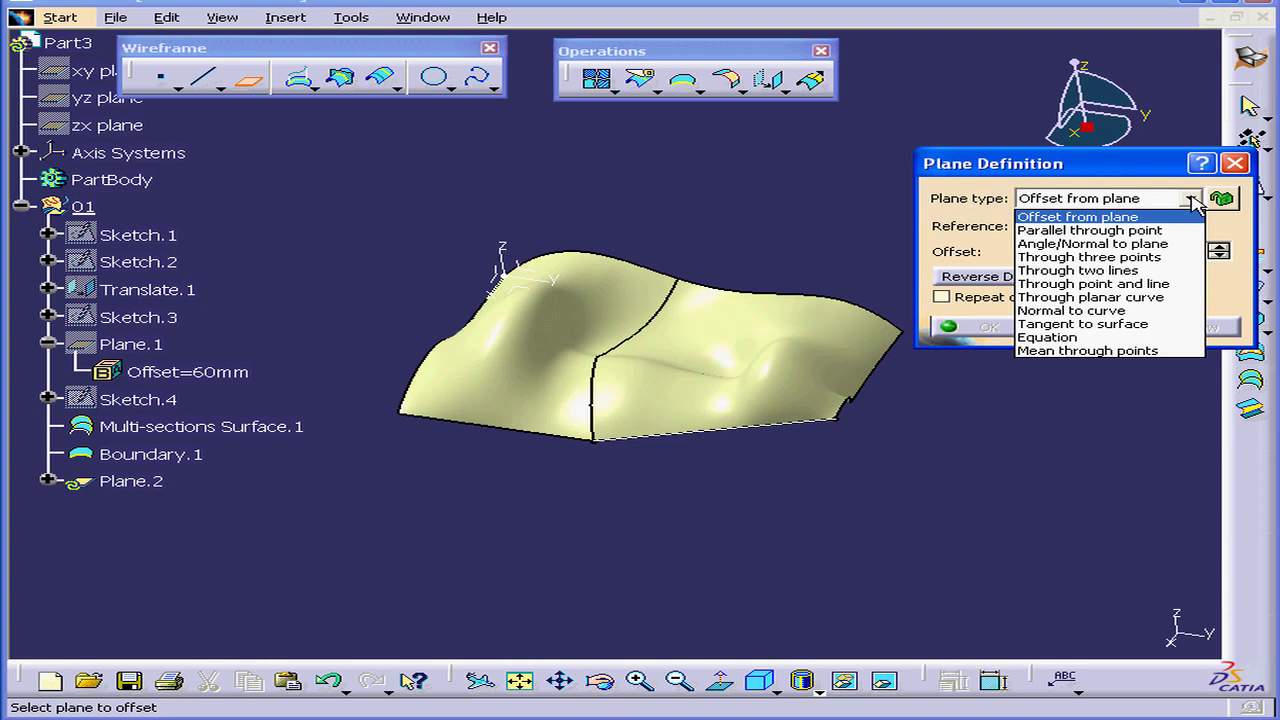
left_click(1172, 245)
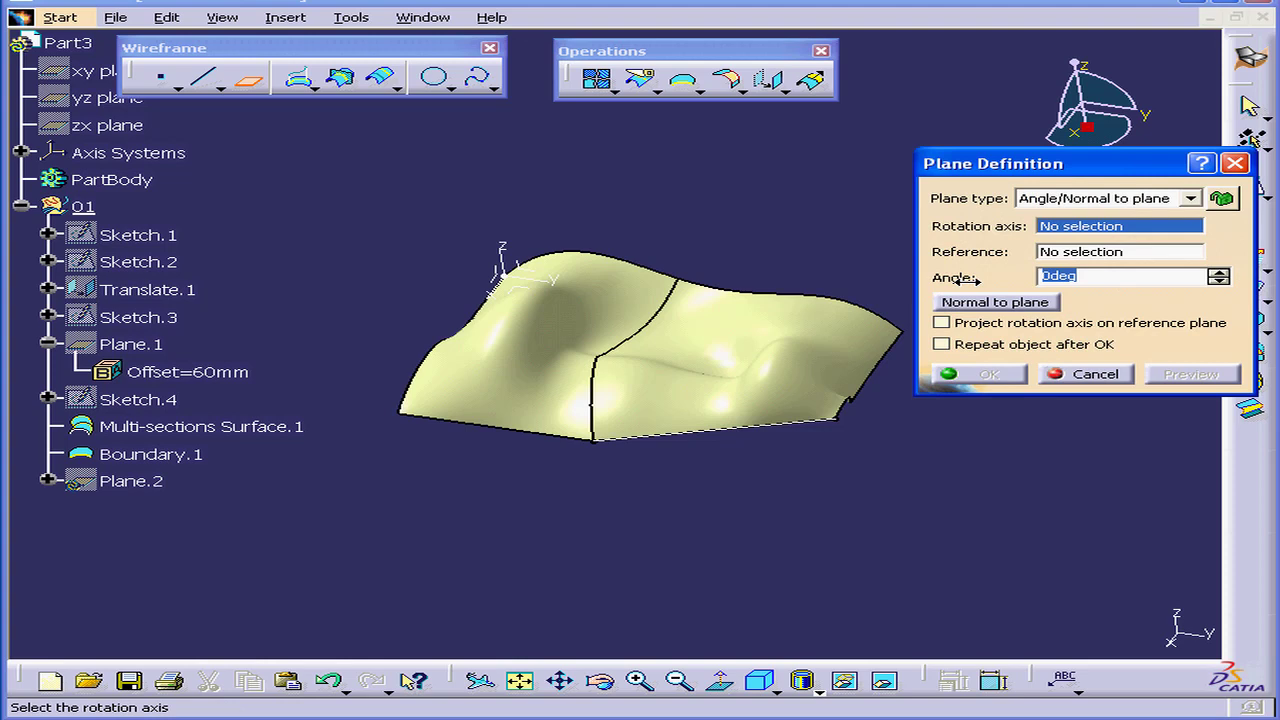
left_click(185, 455)
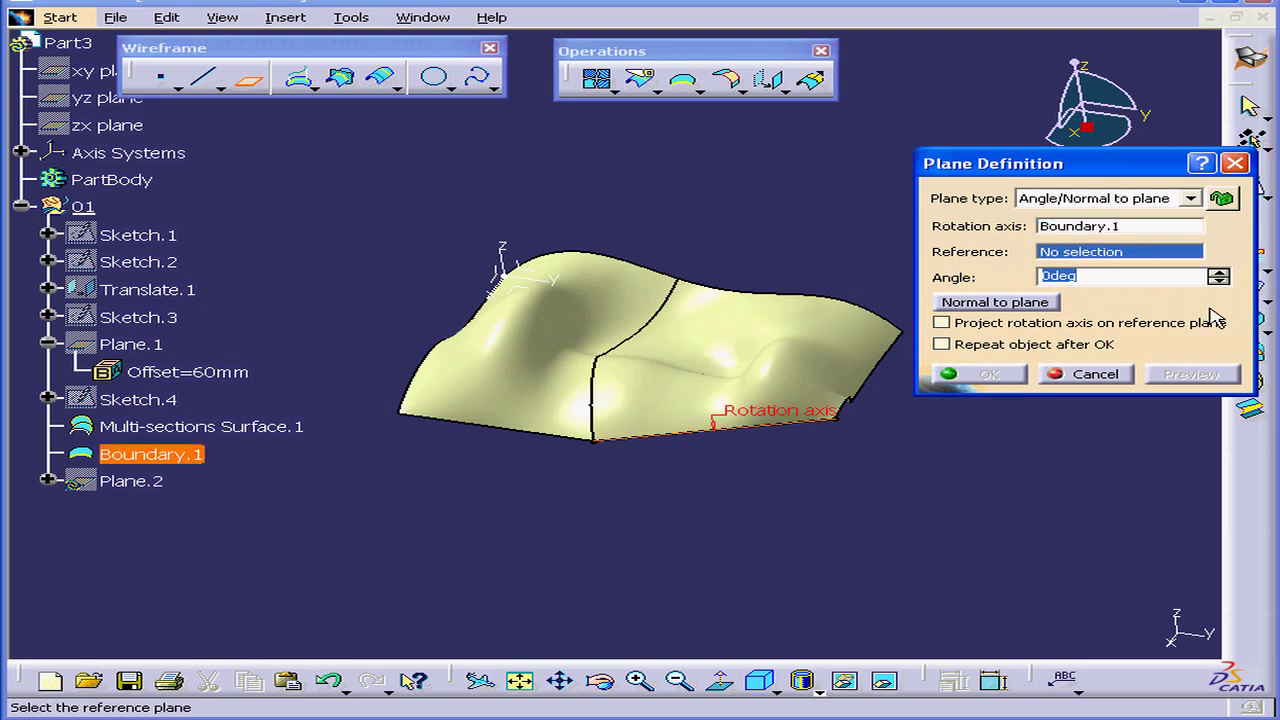
right_click(1066, 258)
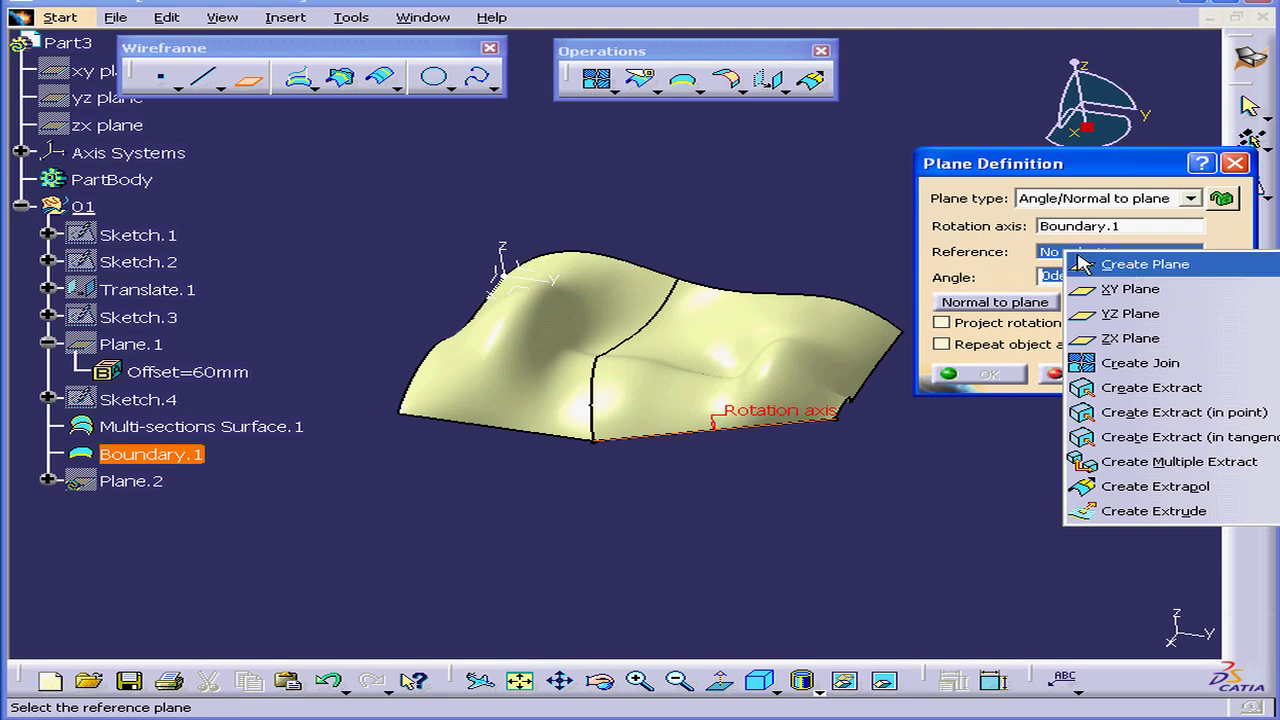
left_click(1112, 289)
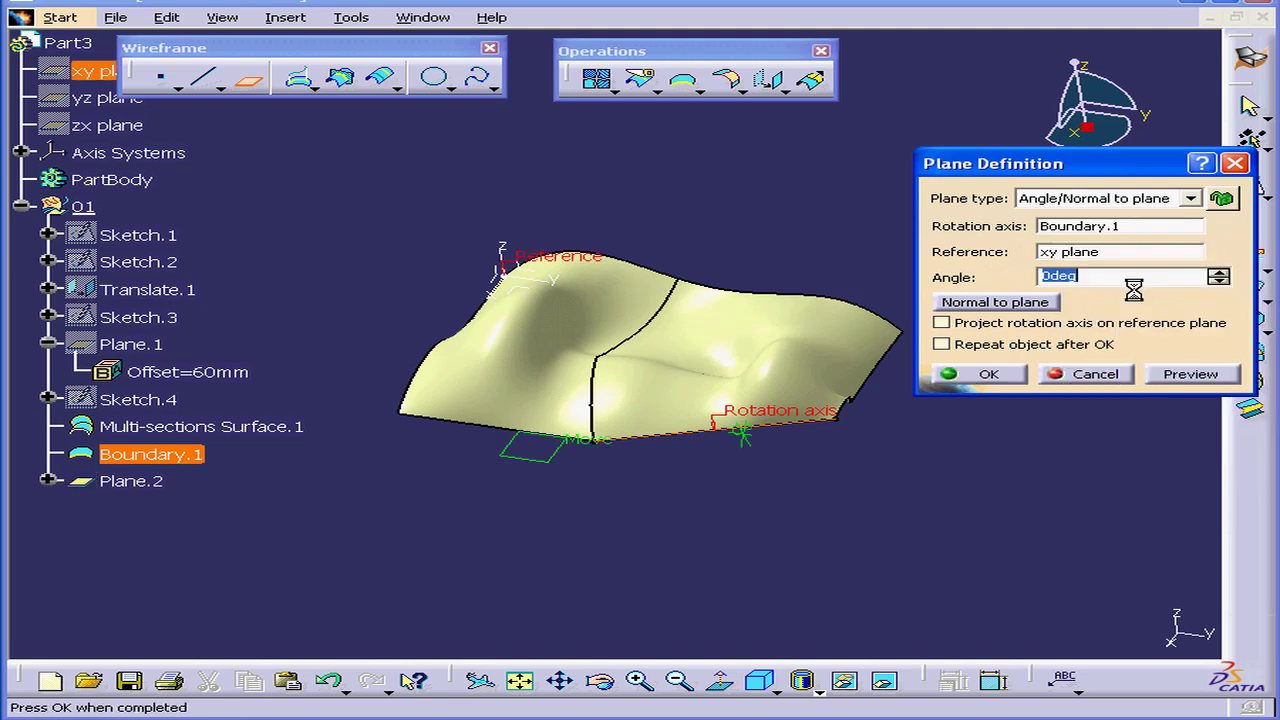
left_click(1022, 302)
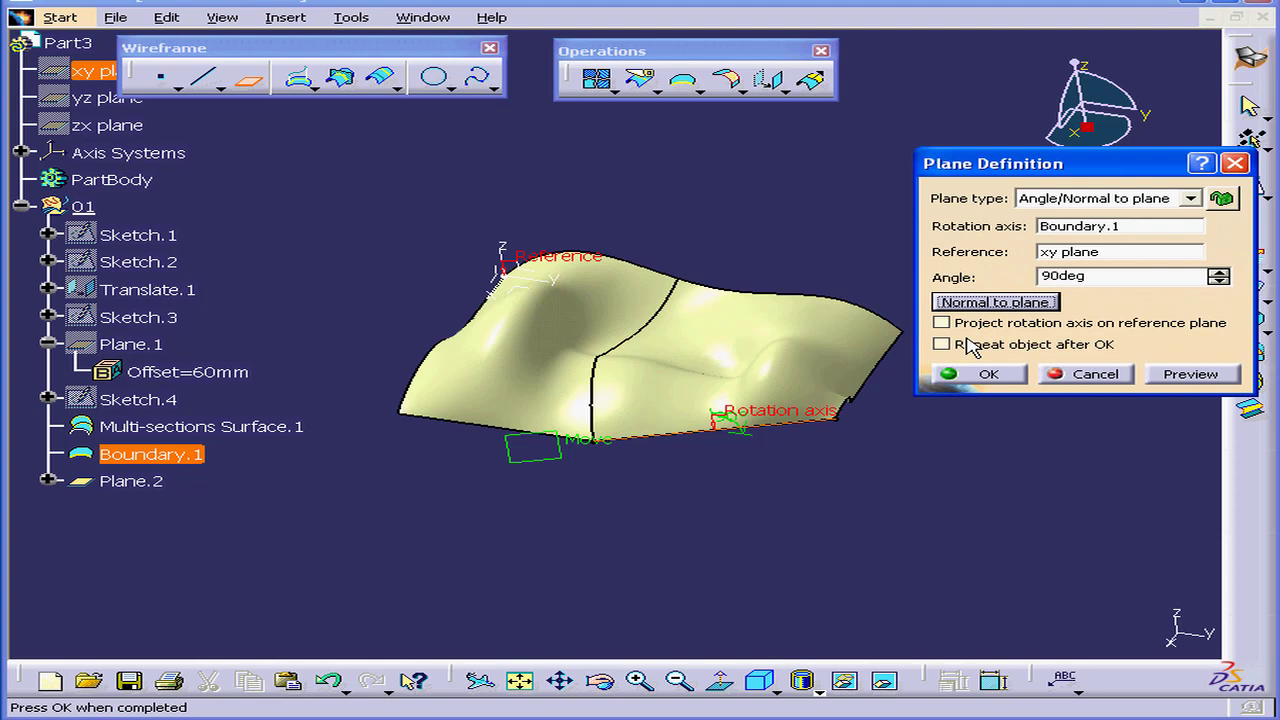
left_click(570, 447)
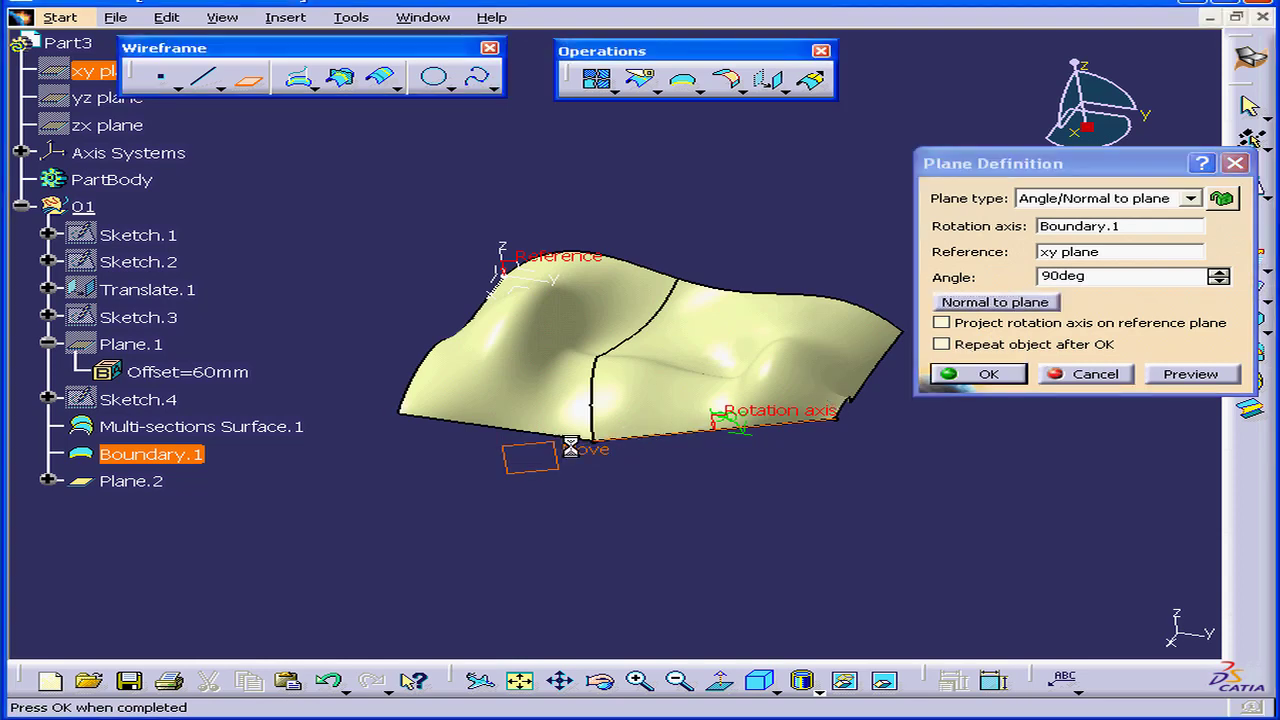
left_click(1018, 376)
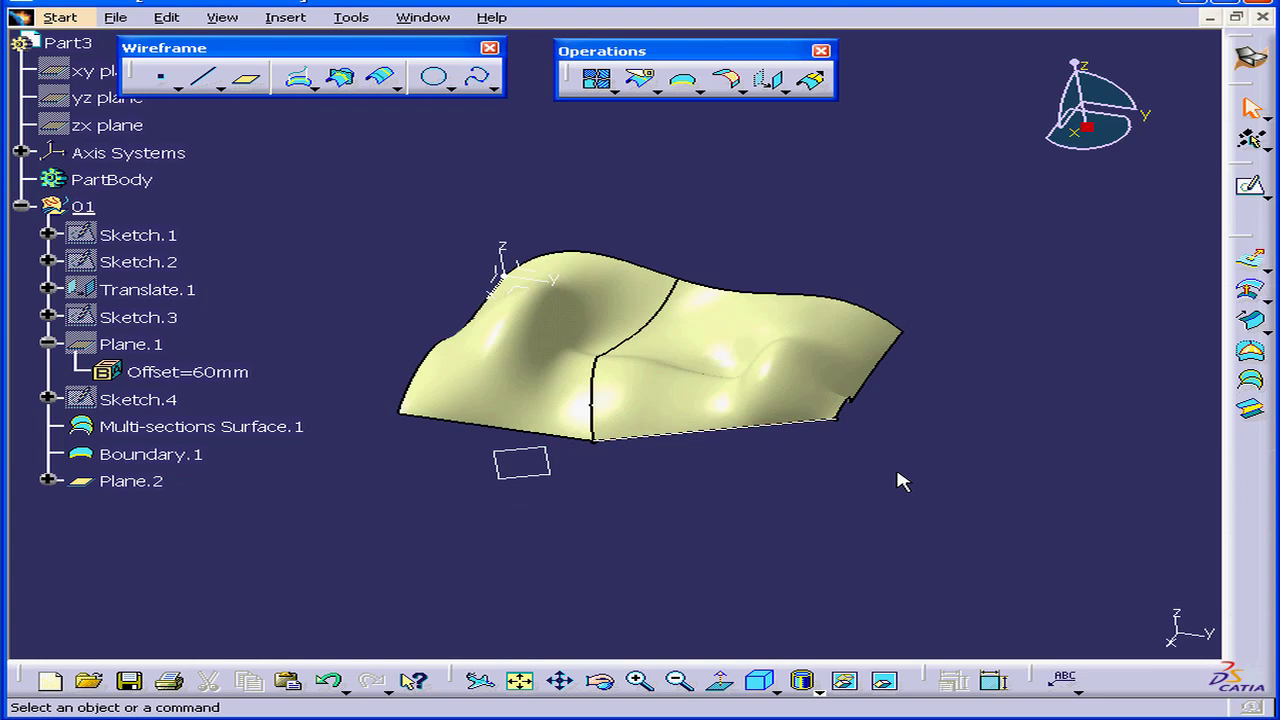
- Set Boundary.1 as the profile of a new extruded surface
left_click(1250, 258)
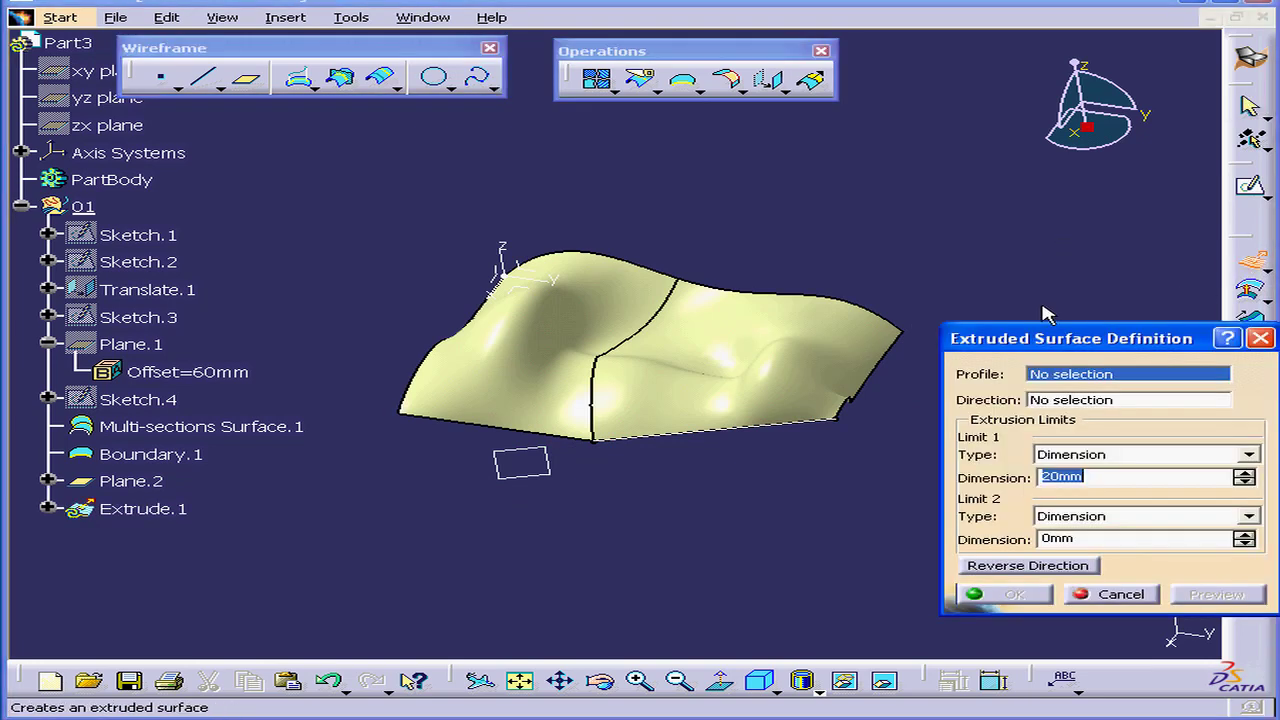
left_click_drag(1065, 333, 997, 230)
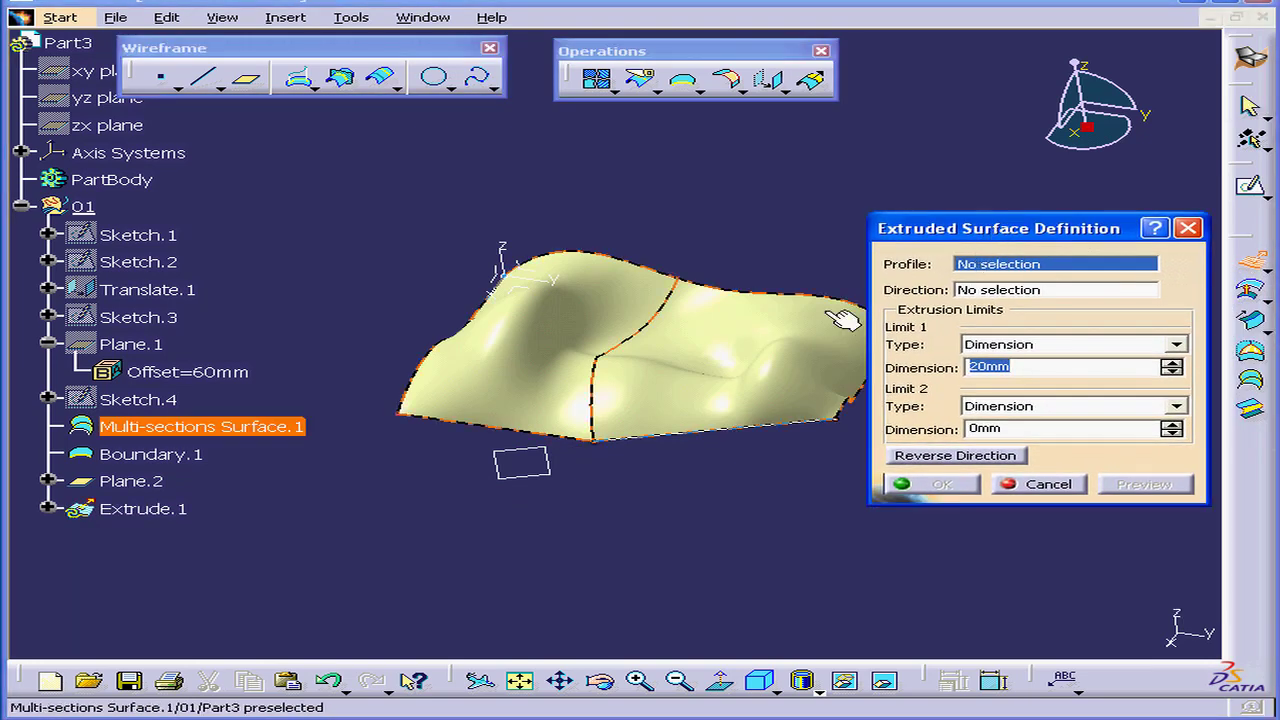
left_click(148, 458)
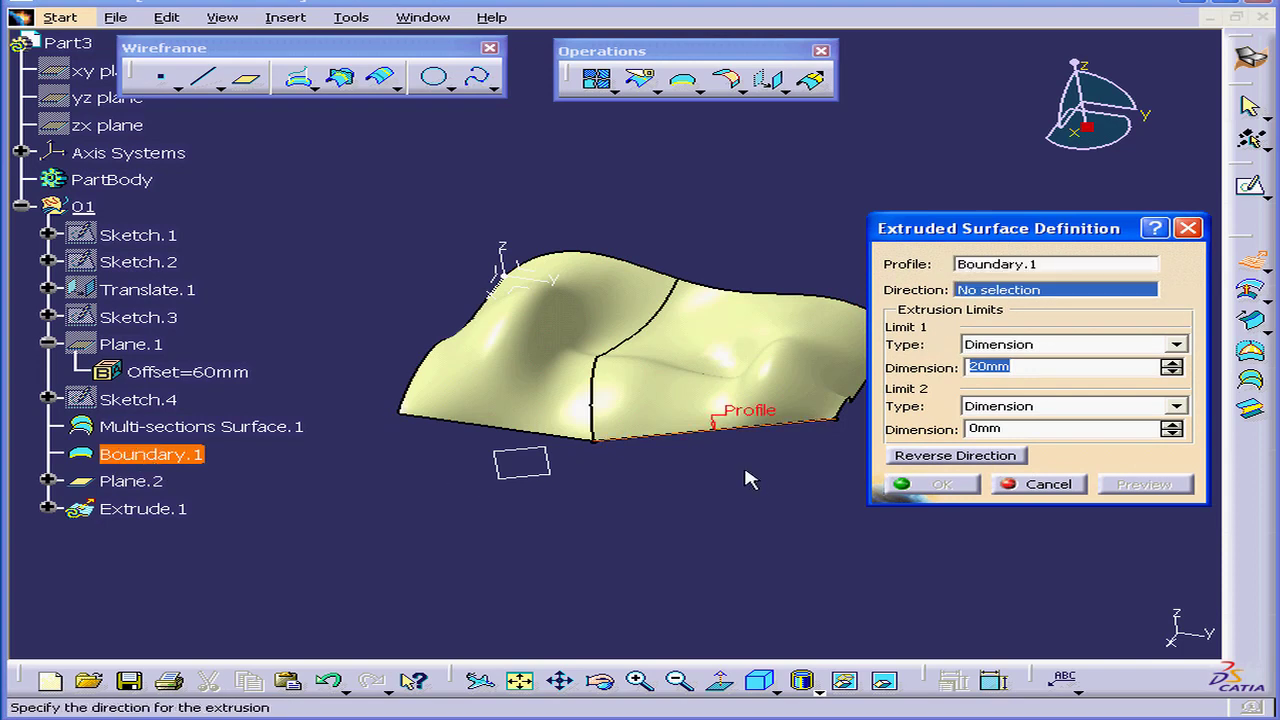
- Define the extrusion direction with a new 40 mm line normal to Plane.2, starting at Boundary.1's vertex on the surface's front corner
right_click(978, 298)
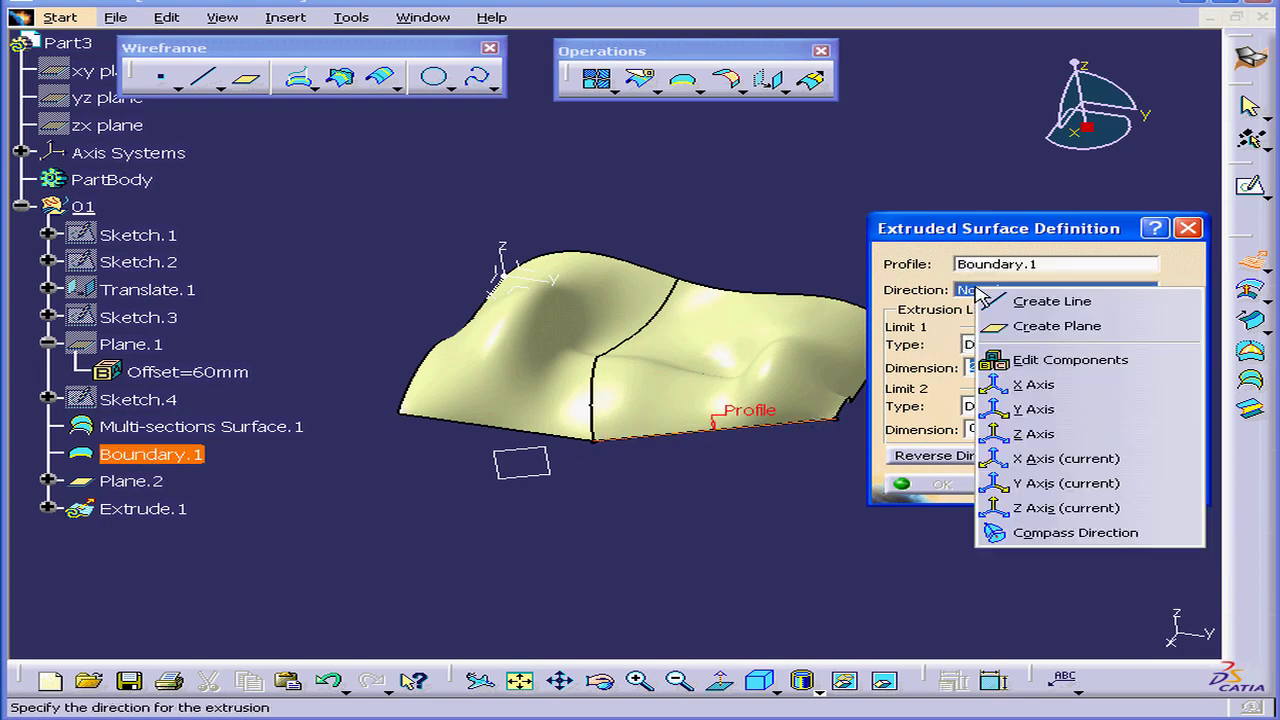
left_click(1018, 300)
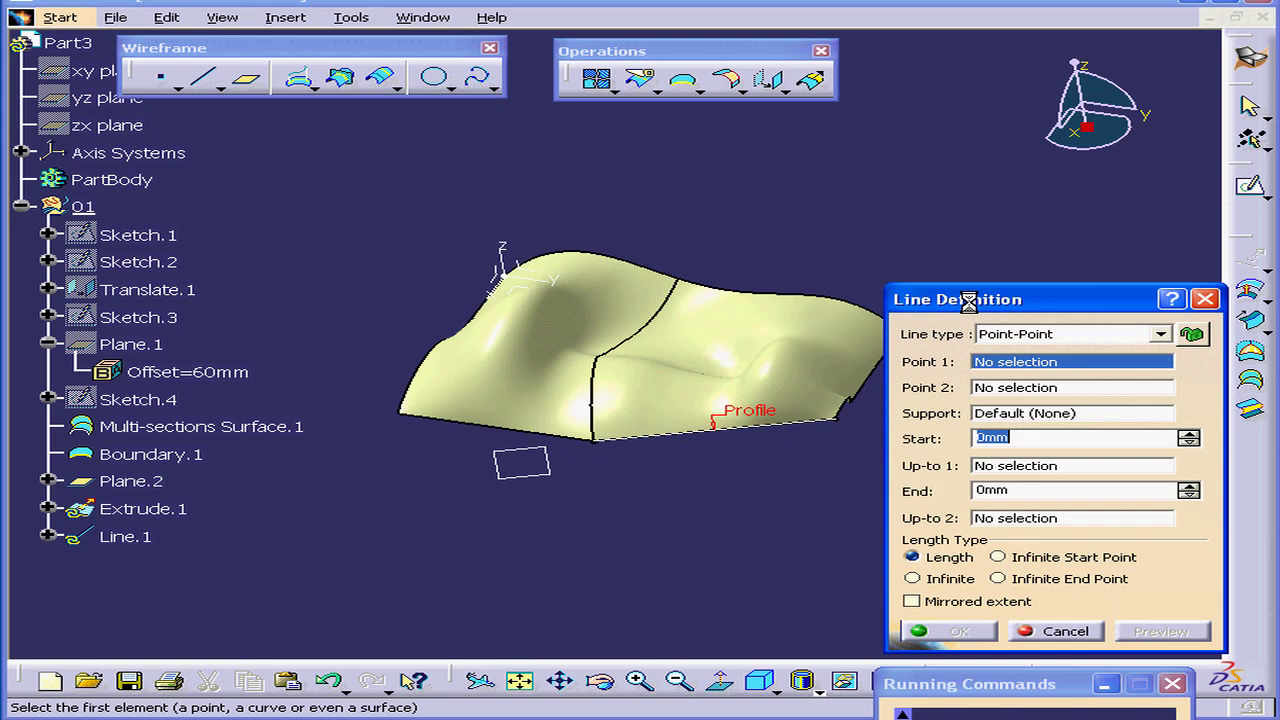
left_click(1163, 335)
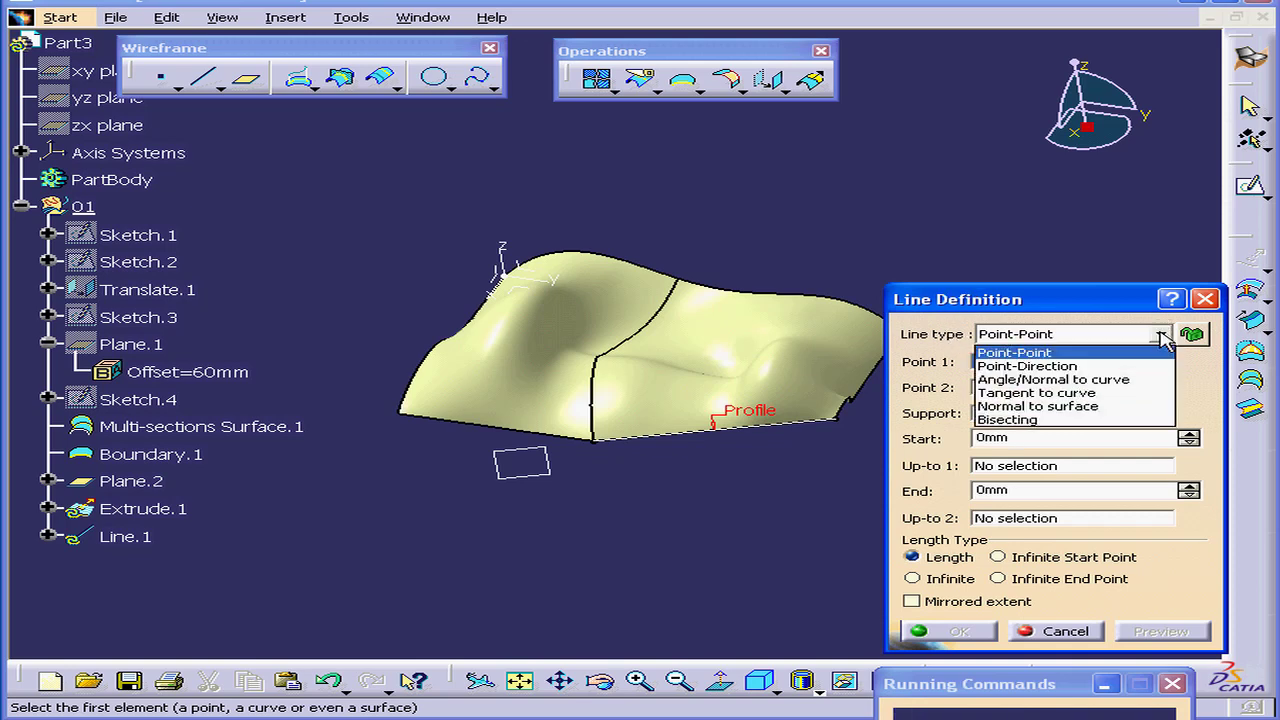
left_click(1110, 415)
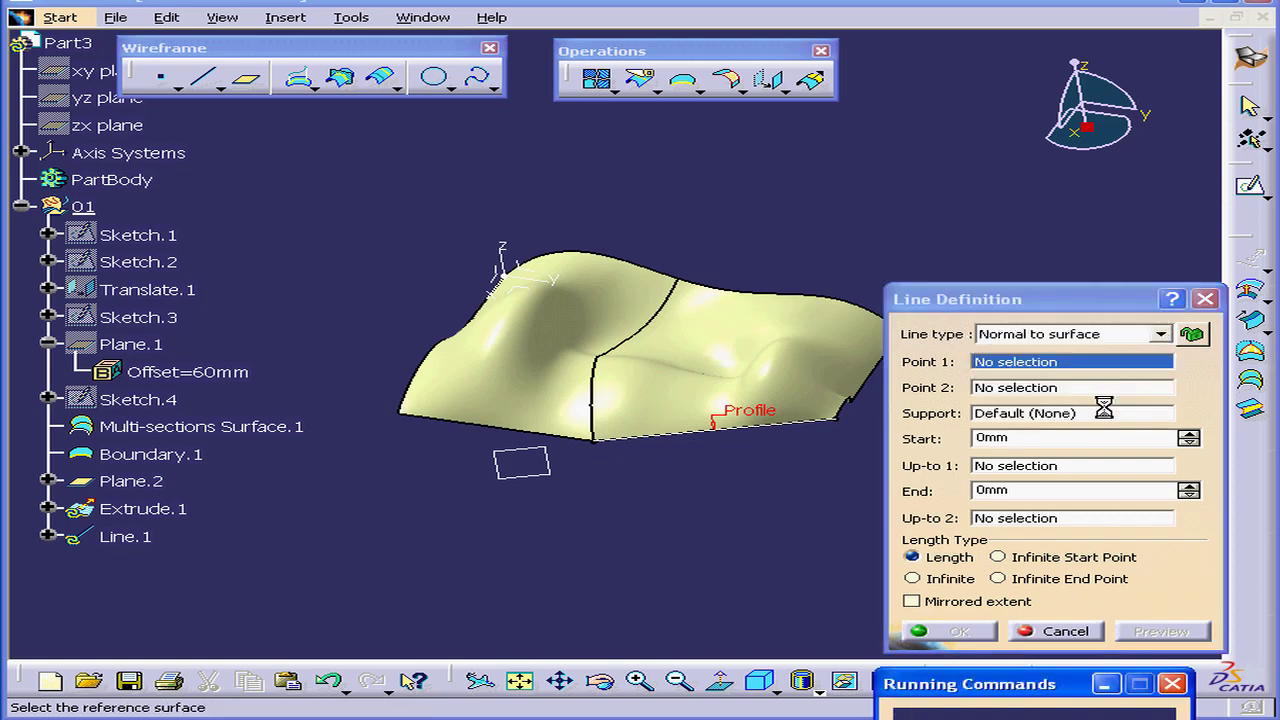
left_click(562, 481)
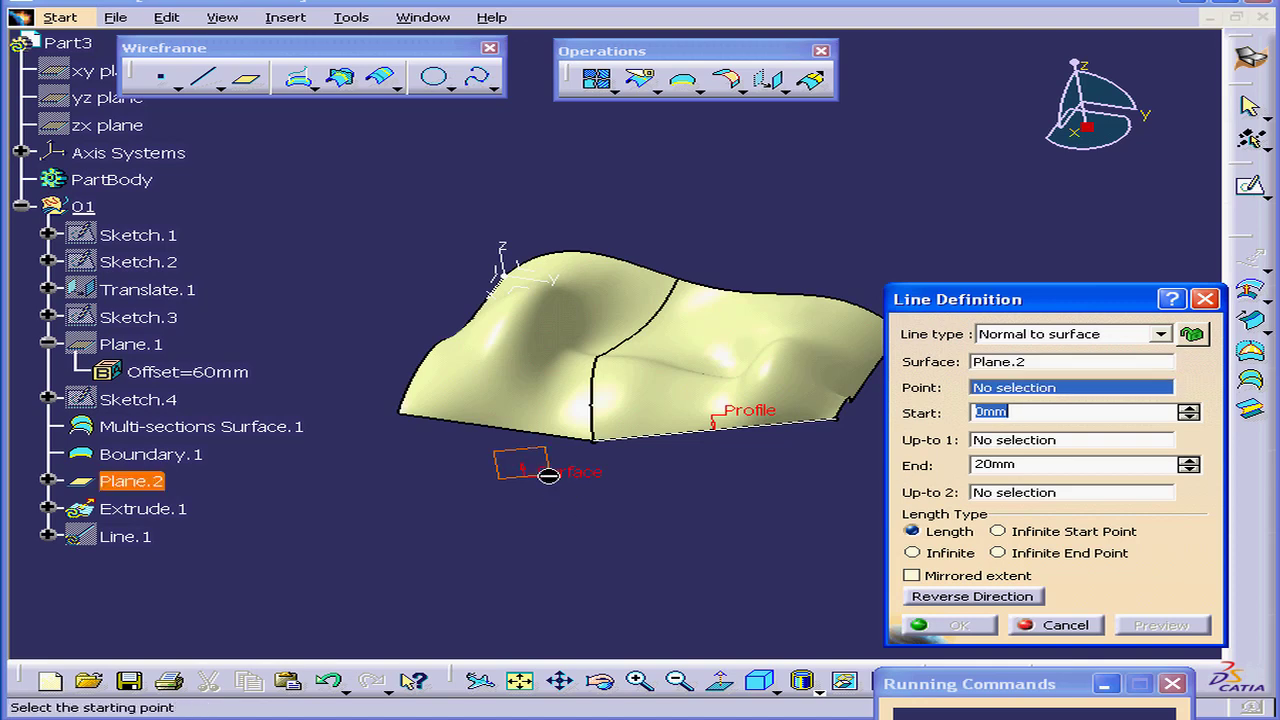
left_click(603, 444)
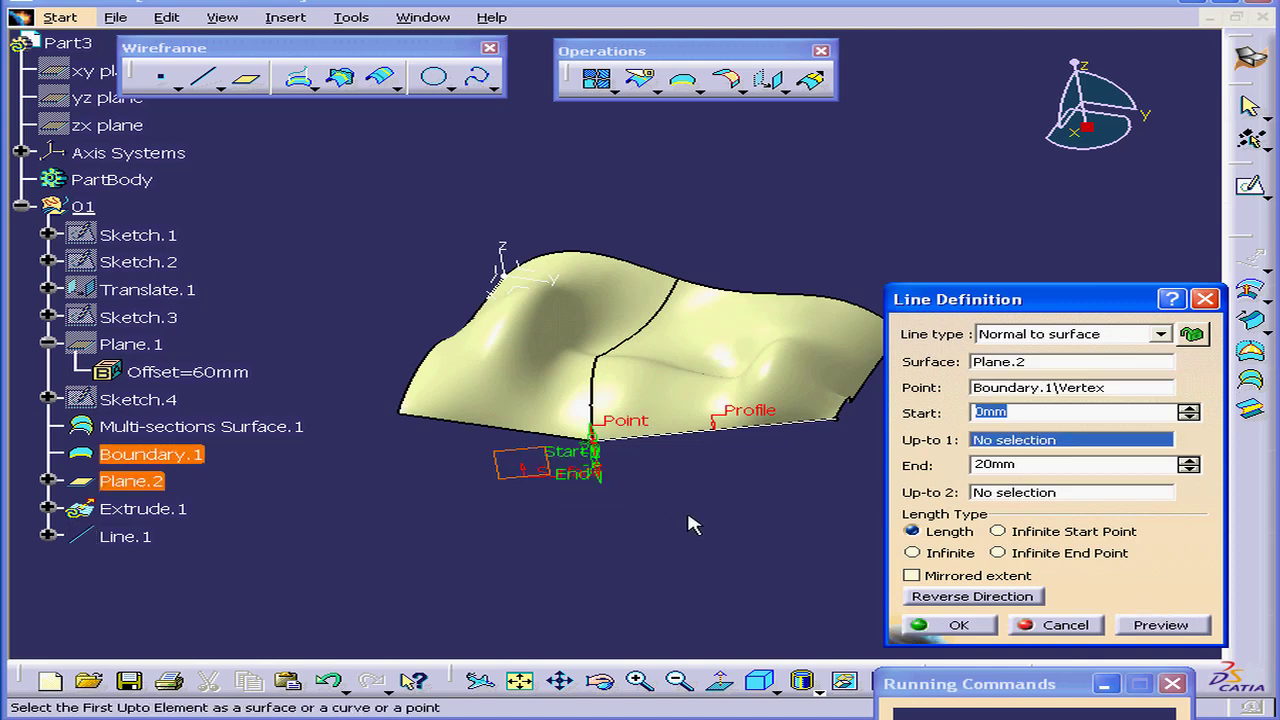
left_click(1029, 465)
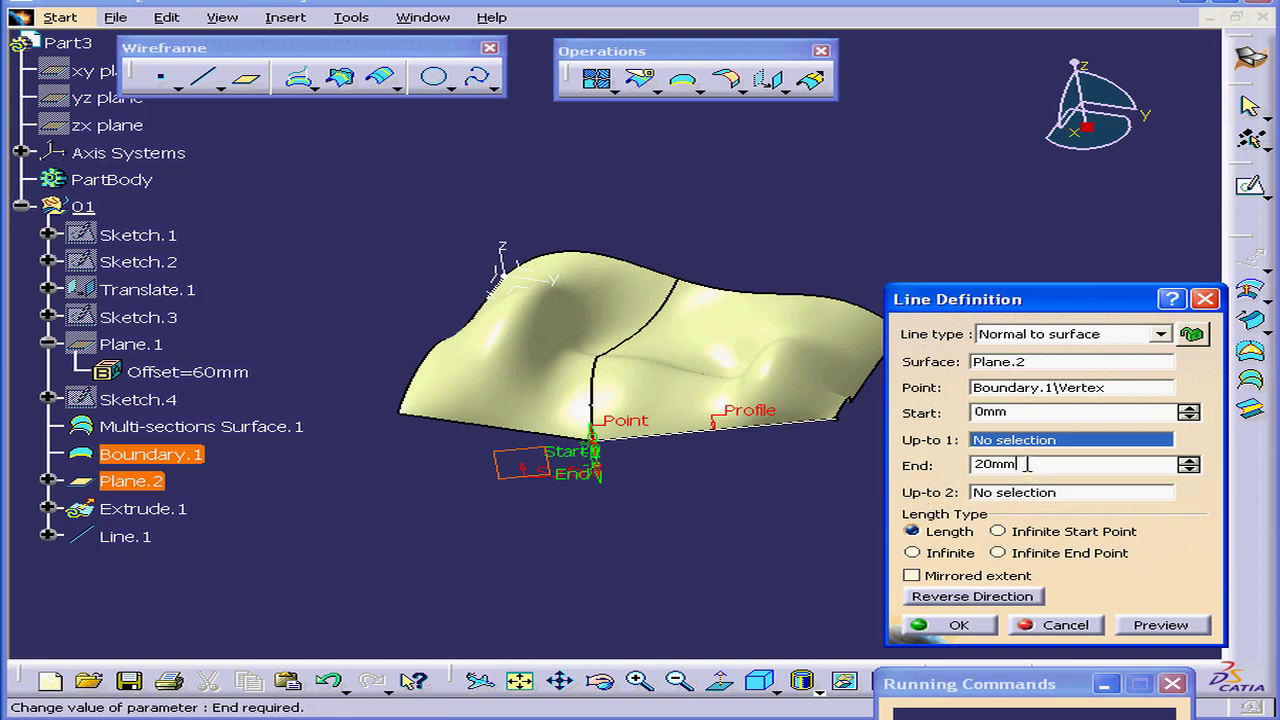
type("4")
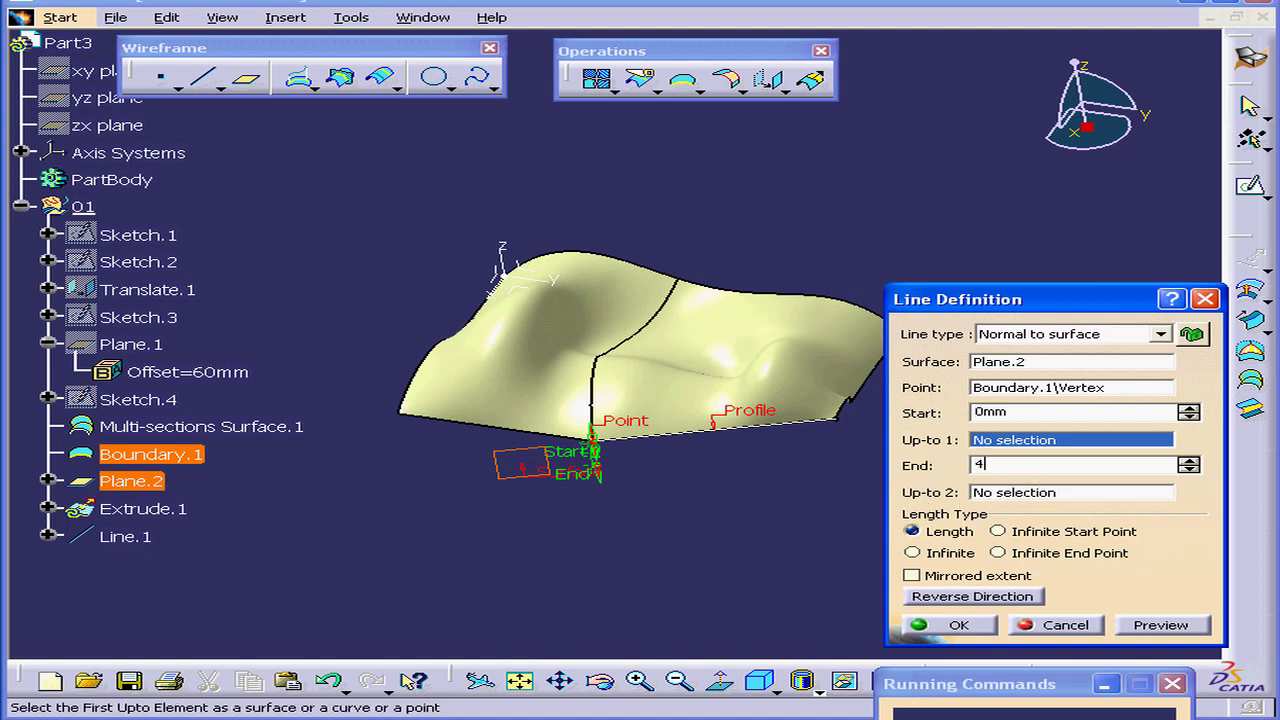
type("0")
key("Return")
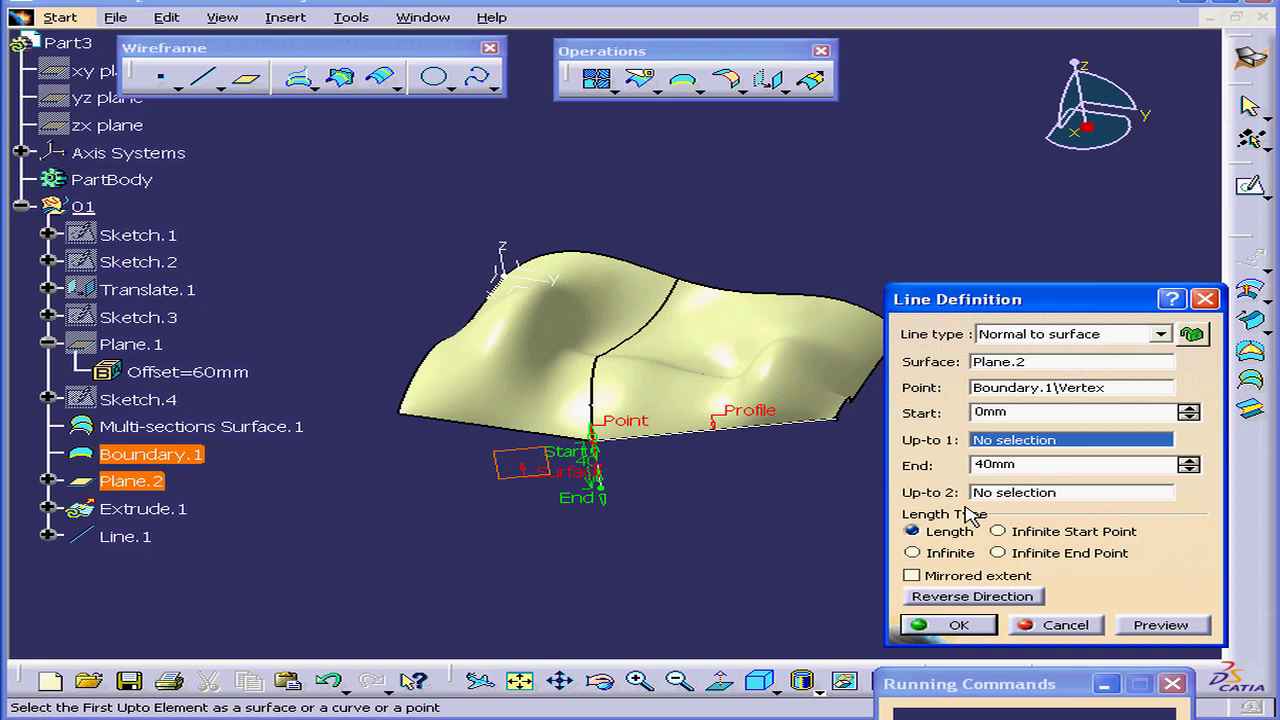
left_click(973, 627)
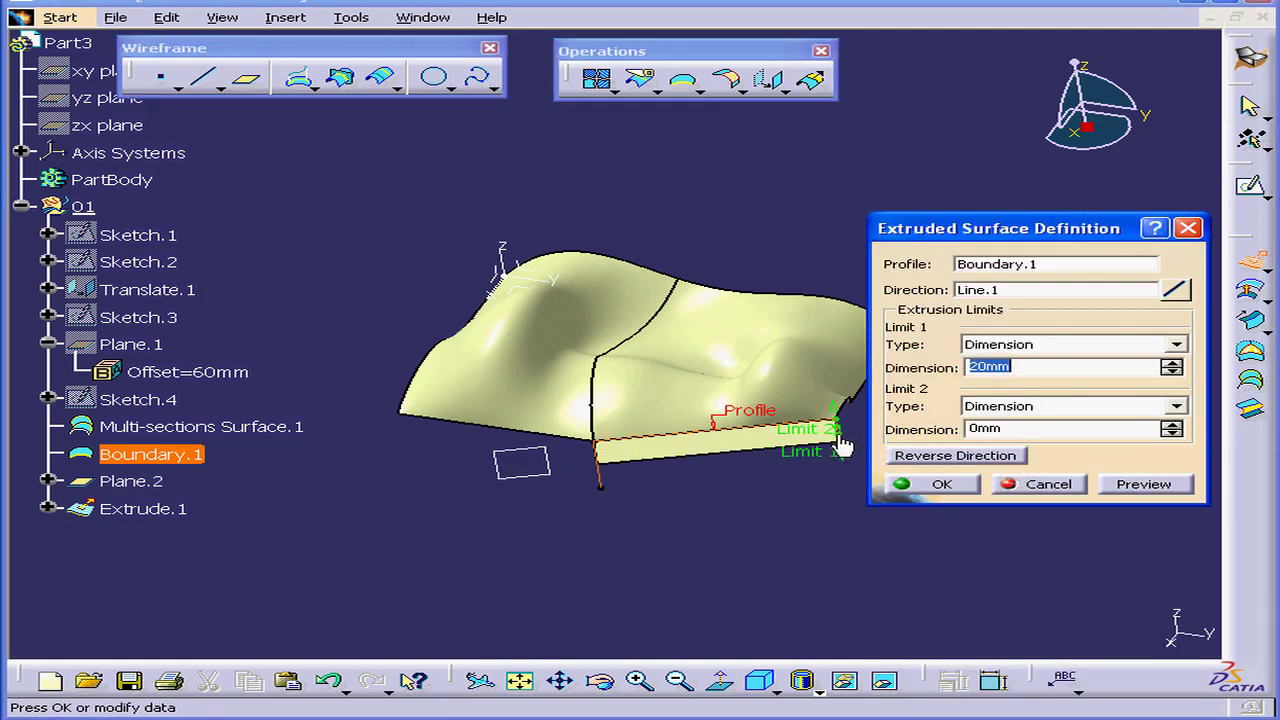
- Extrude the boundary with Limit 2 stretched to about 54 mm below the edge and Limit 1 set to 0 mm
left_click_drag(838, 434, 848, 486)
double_click(1005, 367)
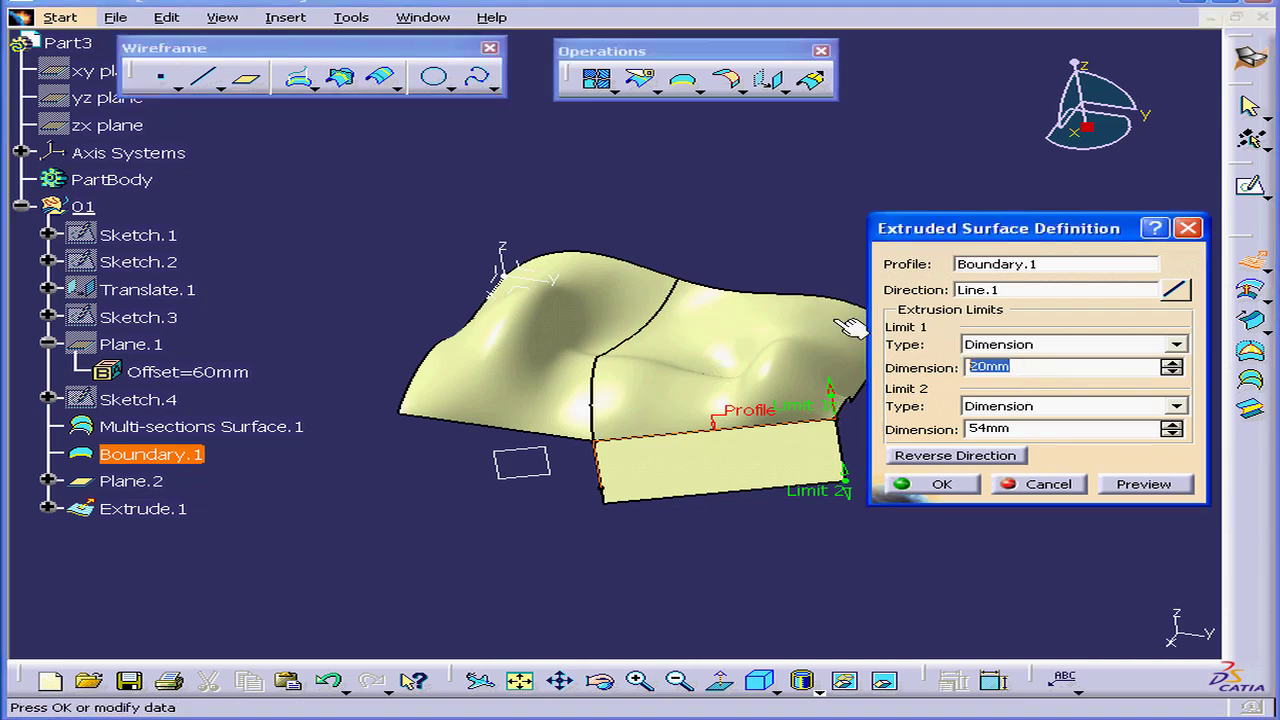
type("0")
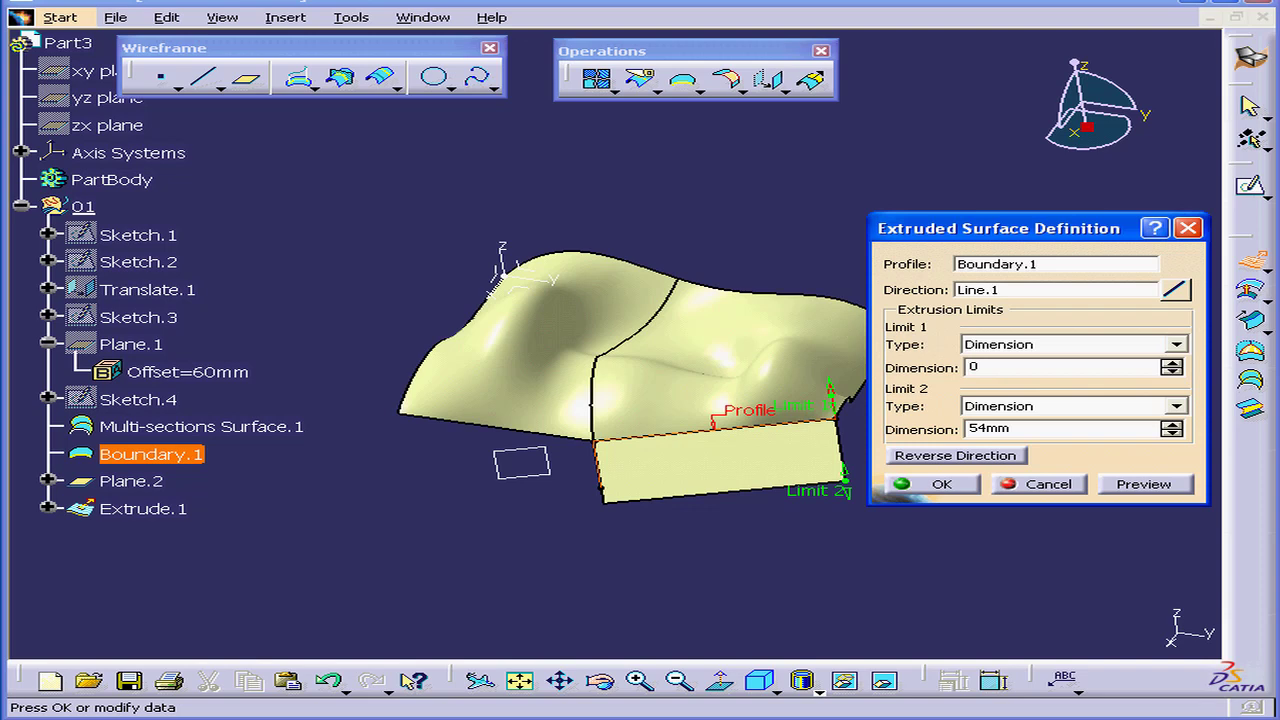
key("Tab")
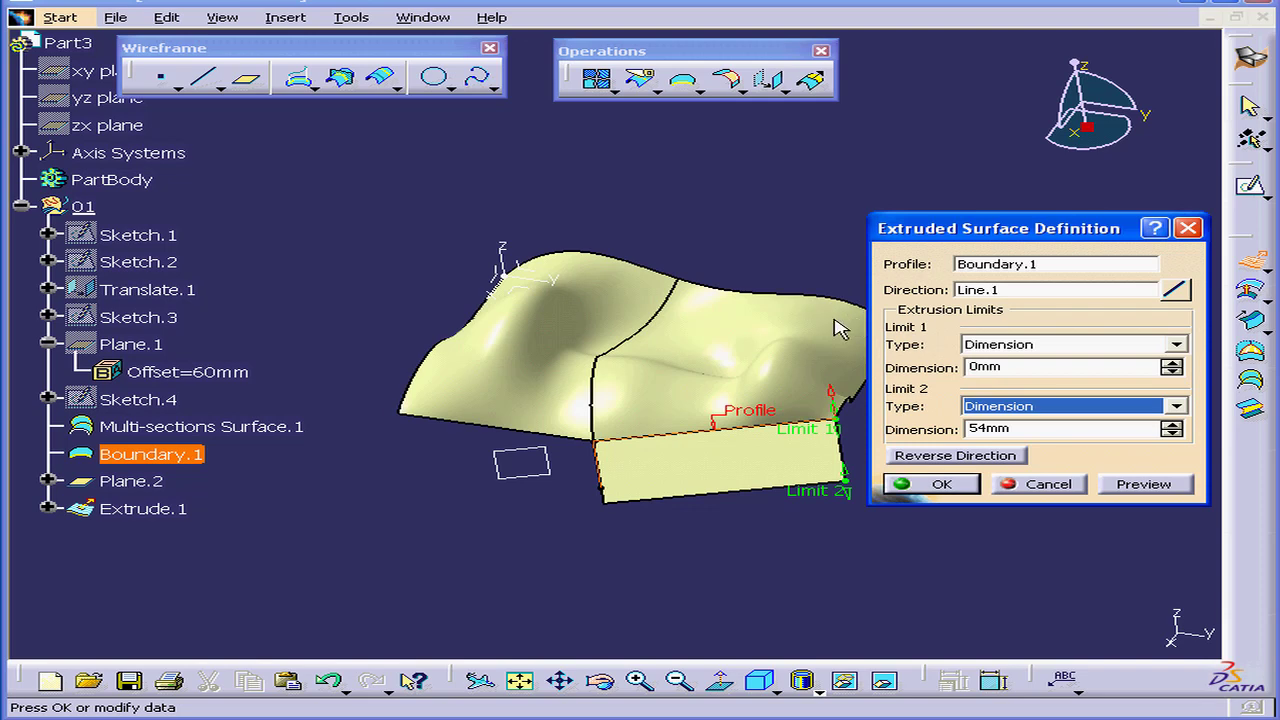
left_click(943, 484)
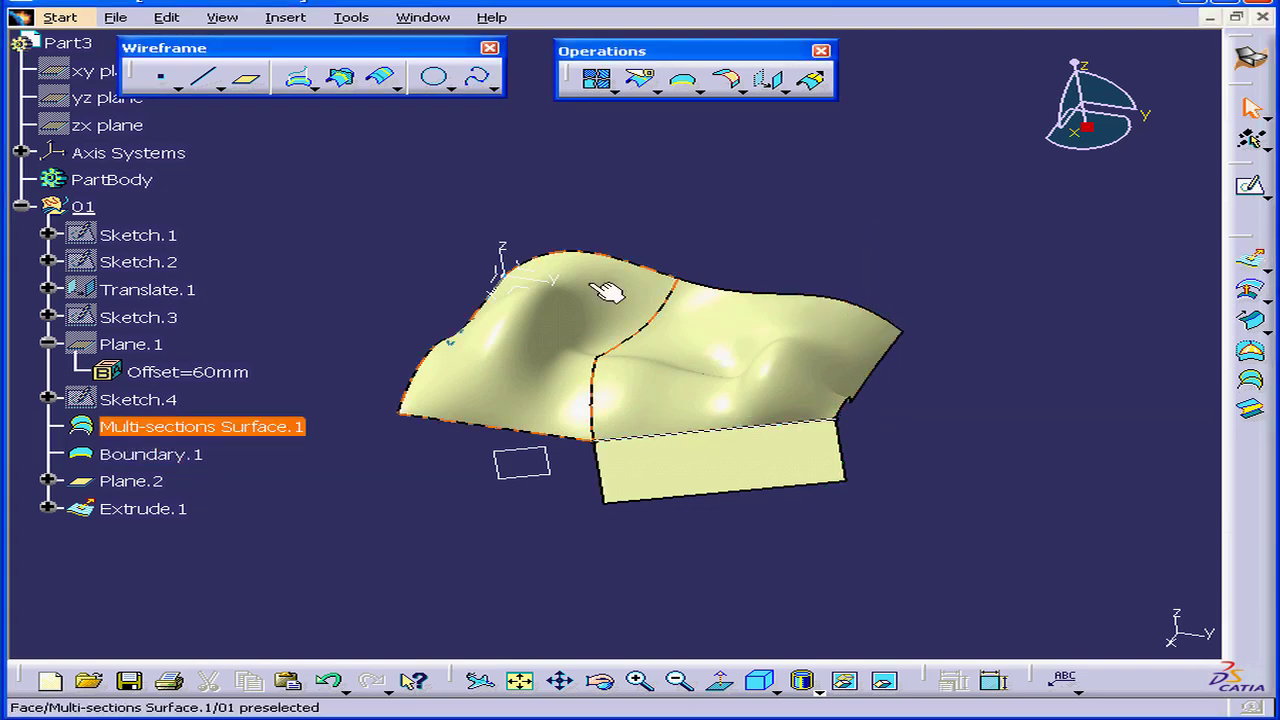
- Create a Point-Point line from the multi-sections surface's outer front vertex to the extruded surface's nearest lower corner
left_click(207, 77)
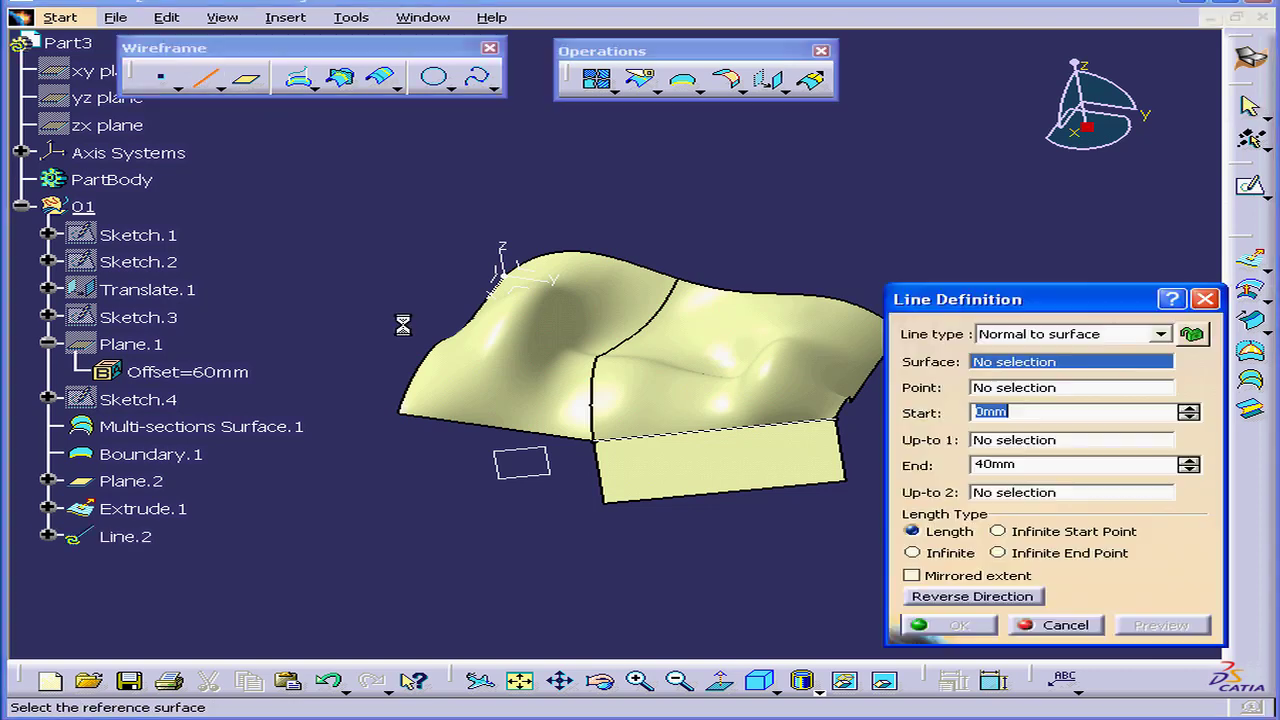
left_click(401, 417)
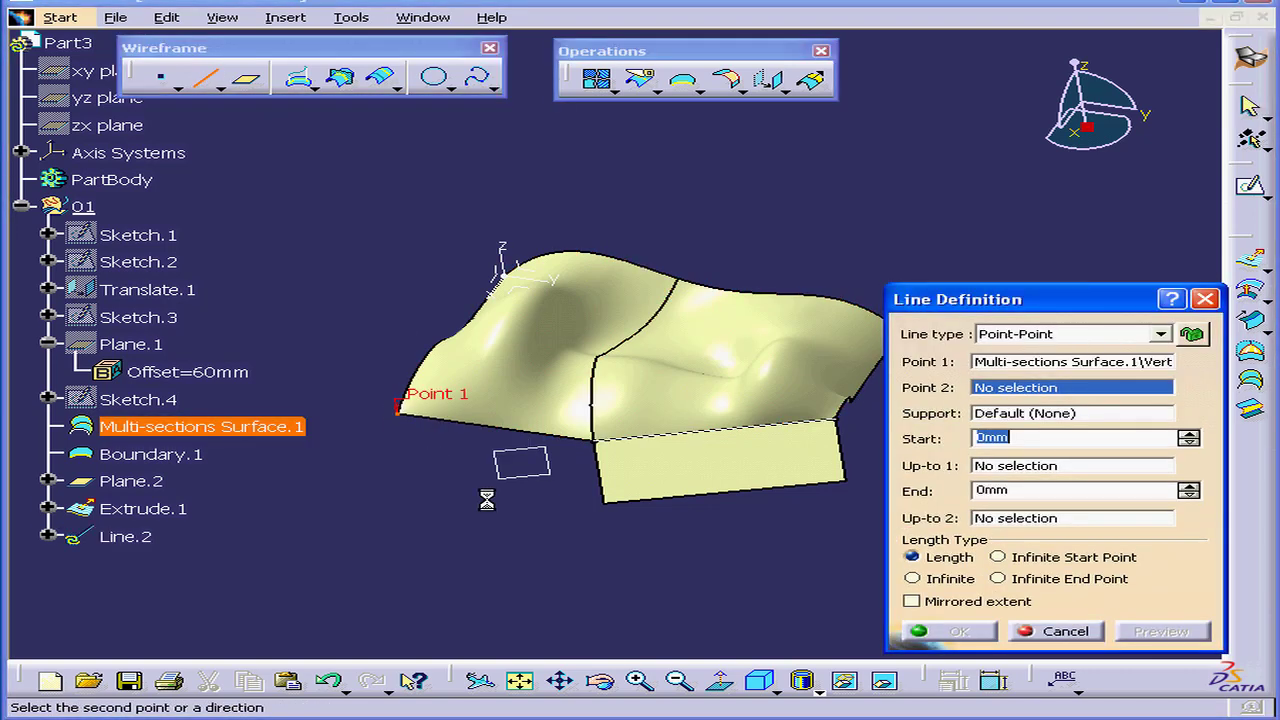
left_click(605, 500)
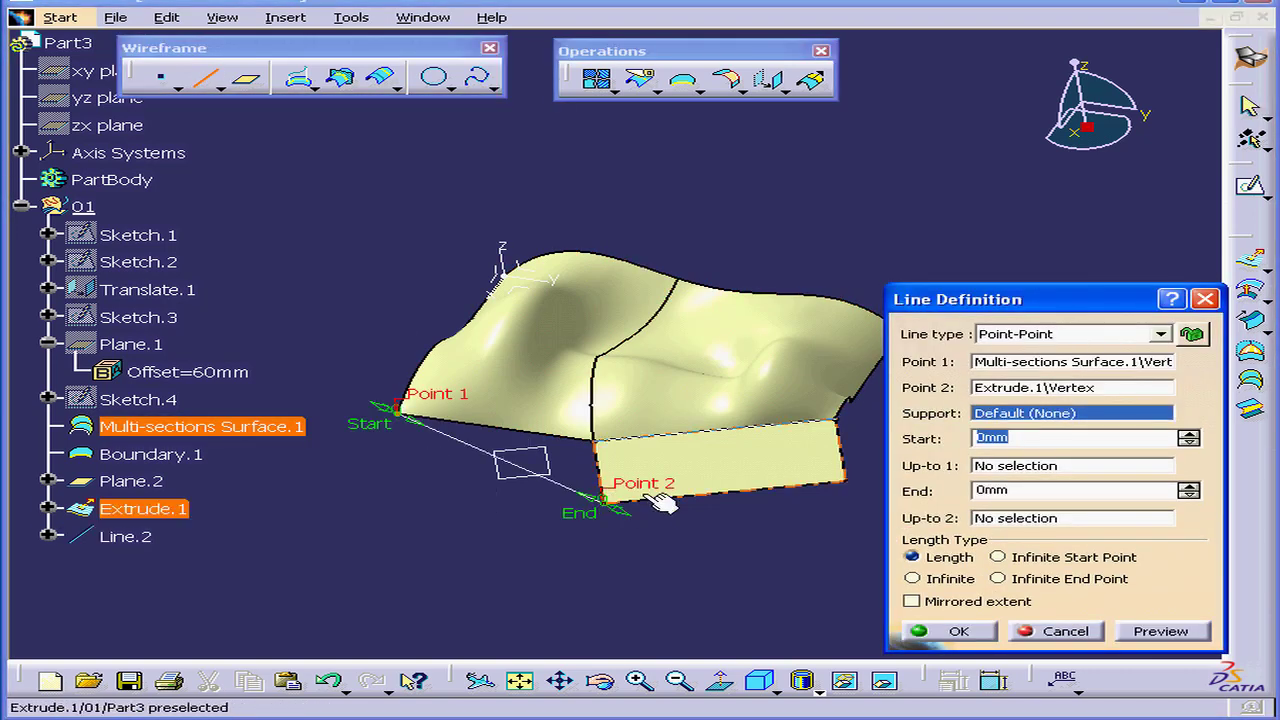
left_click(952, 630)
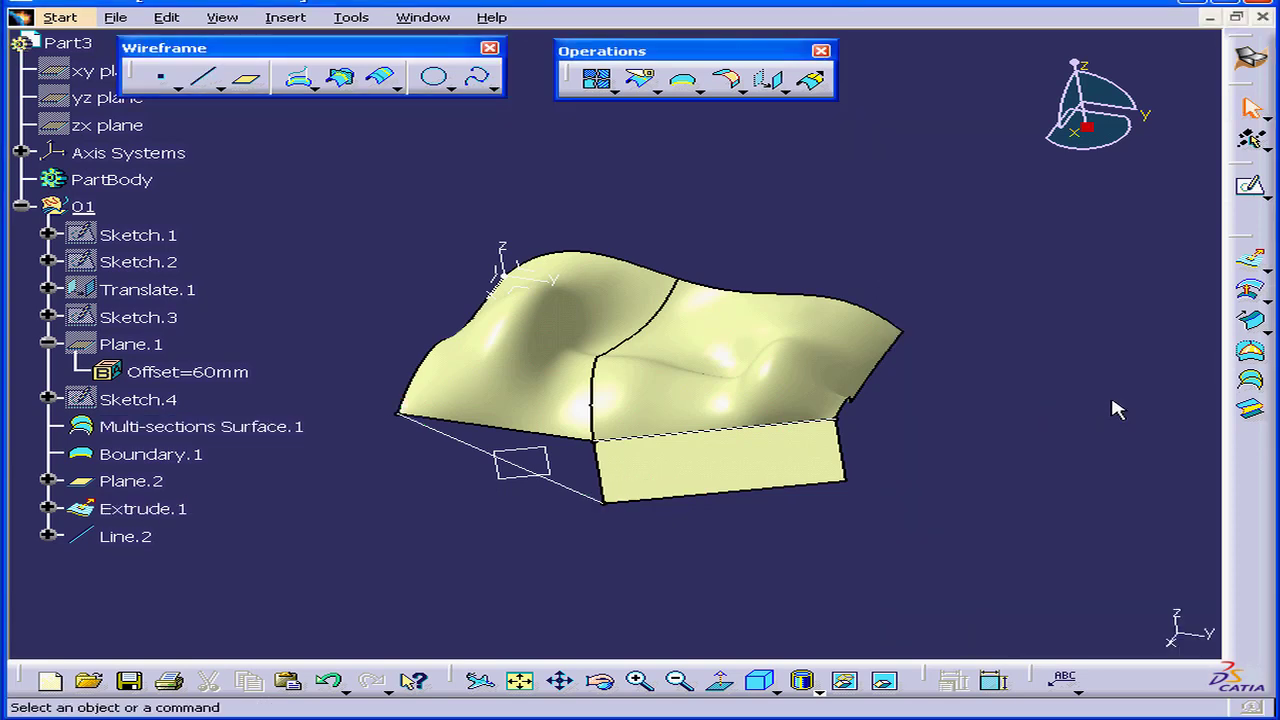
- Fill the triangular gap bounded by the multi-sections surface's shorter front edge, the extrusion's adjacent side edge and Line.2
left_click(1250, 352)
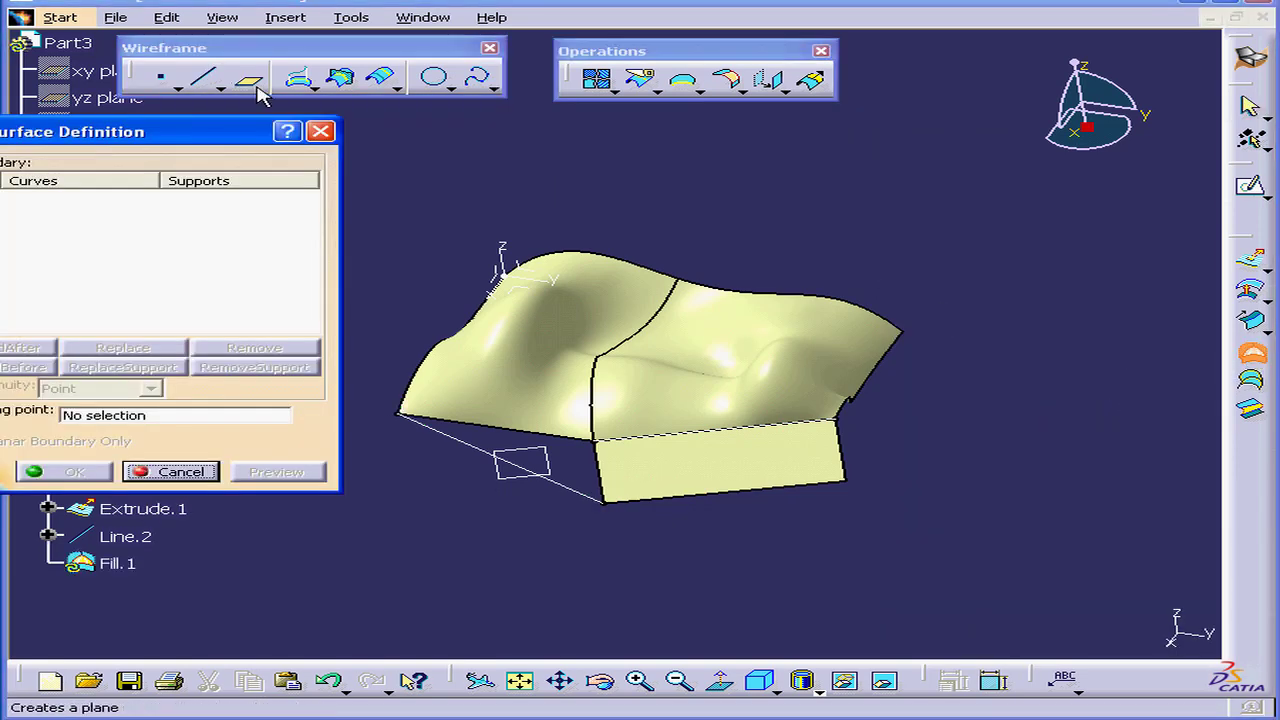
left_click_drag(215, 133, 1102, 109)
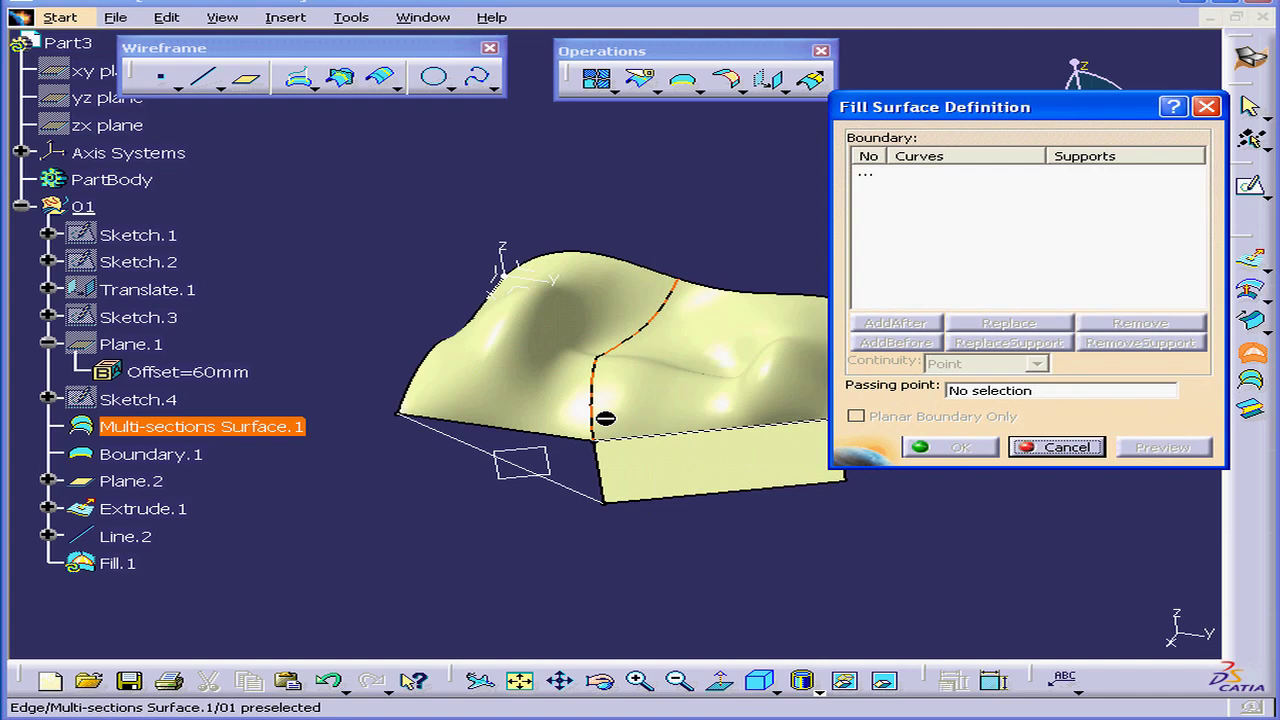
left_click(550, 440)
left_click(600, 478)
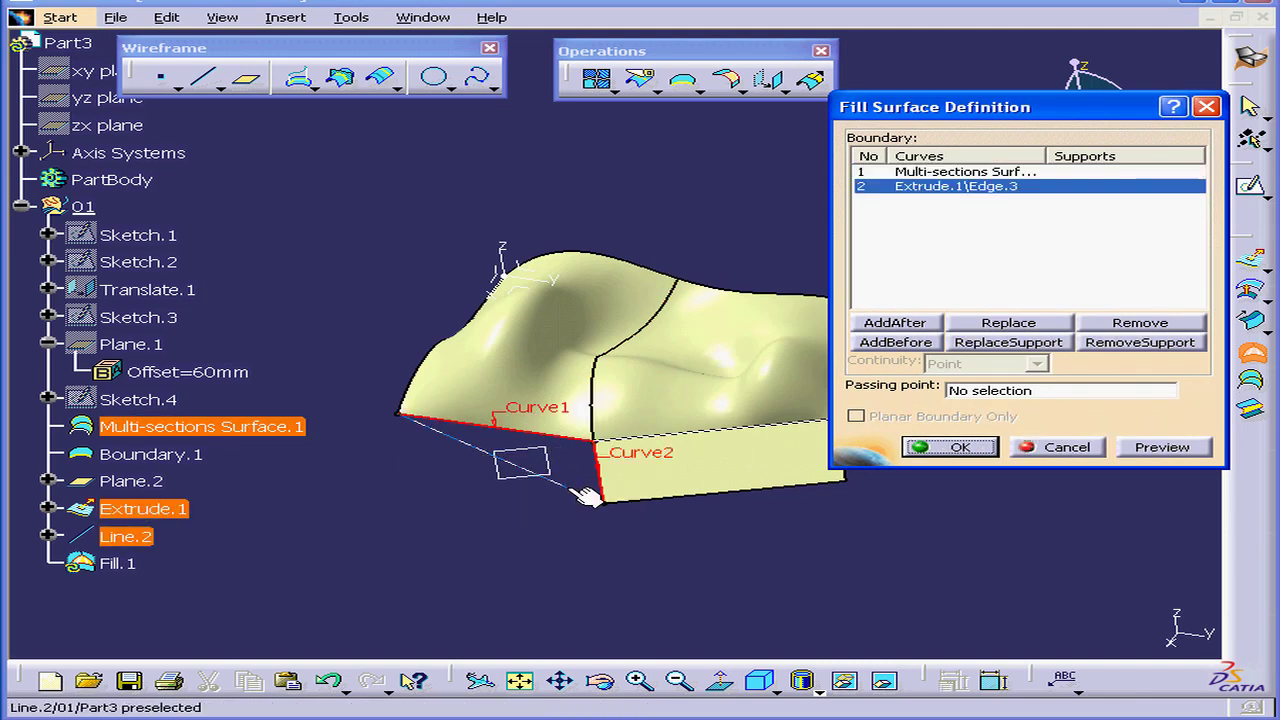
left_click(570, 486)
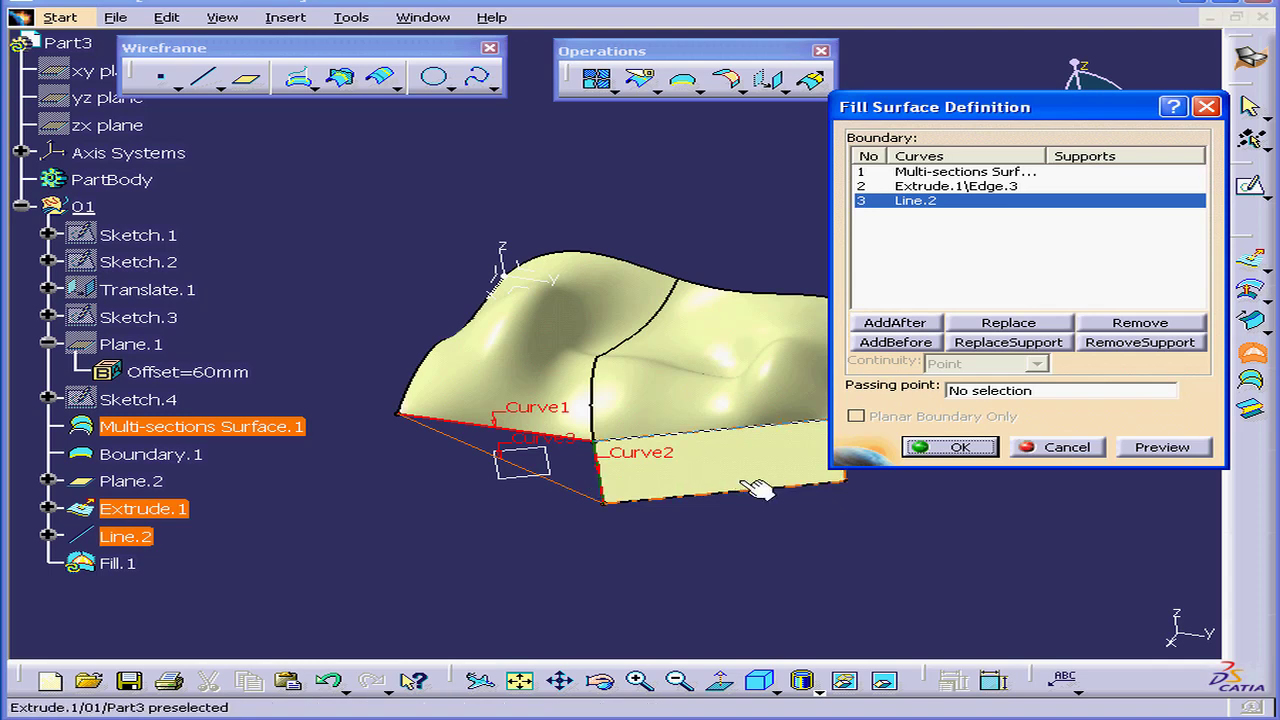
left_click(953, 450)
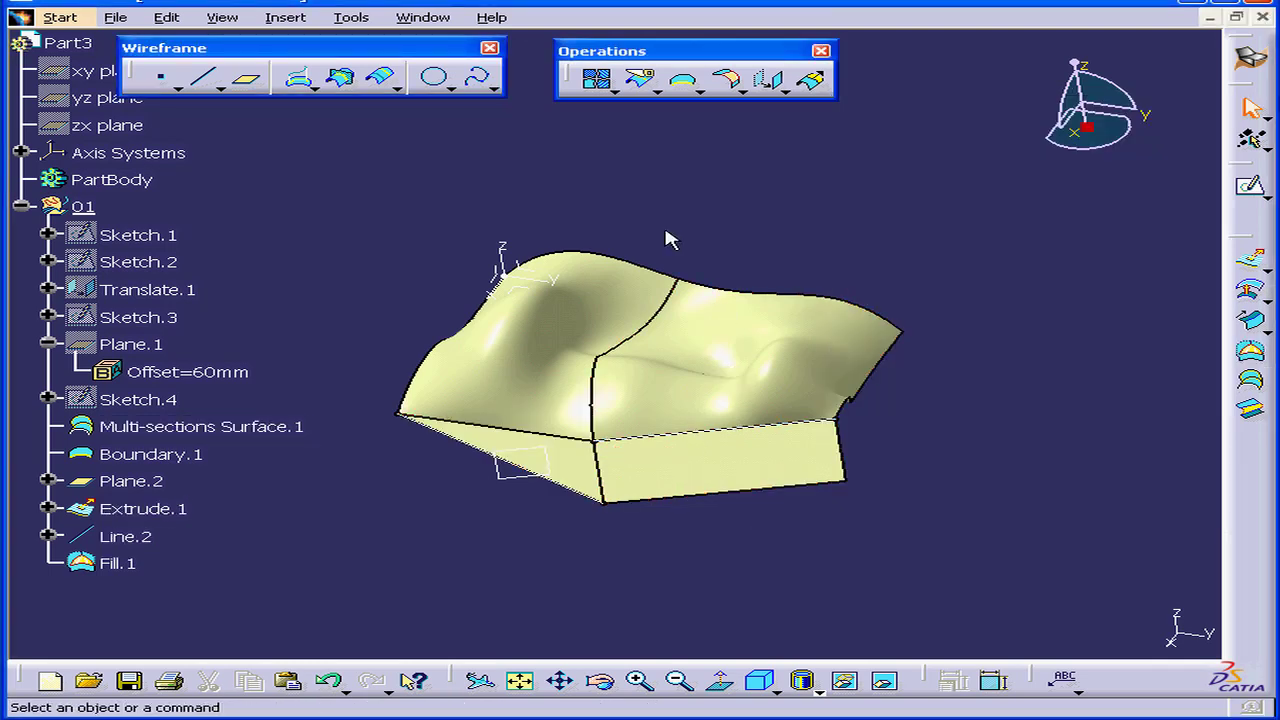
- Join Multi-sections Surface.1 and Extrude.1, and add Fill.1 to the join as a third element
left_click(597, 79)
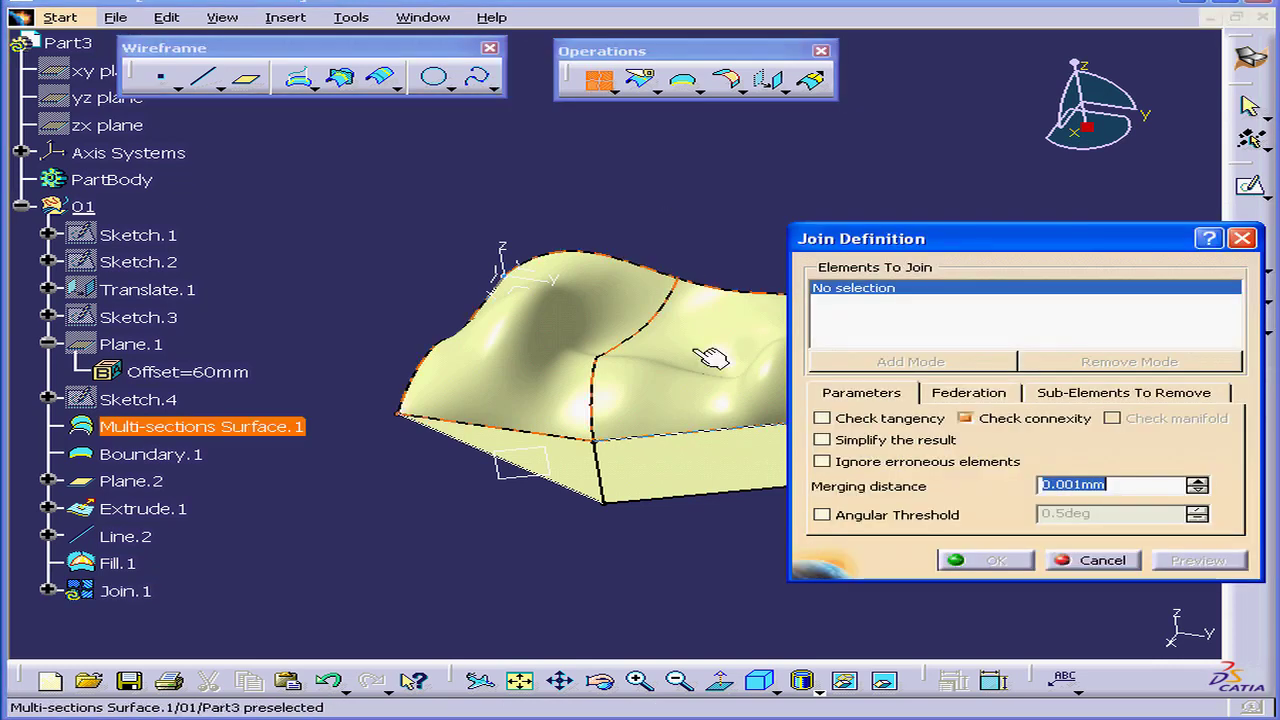
left_click(684, 348)
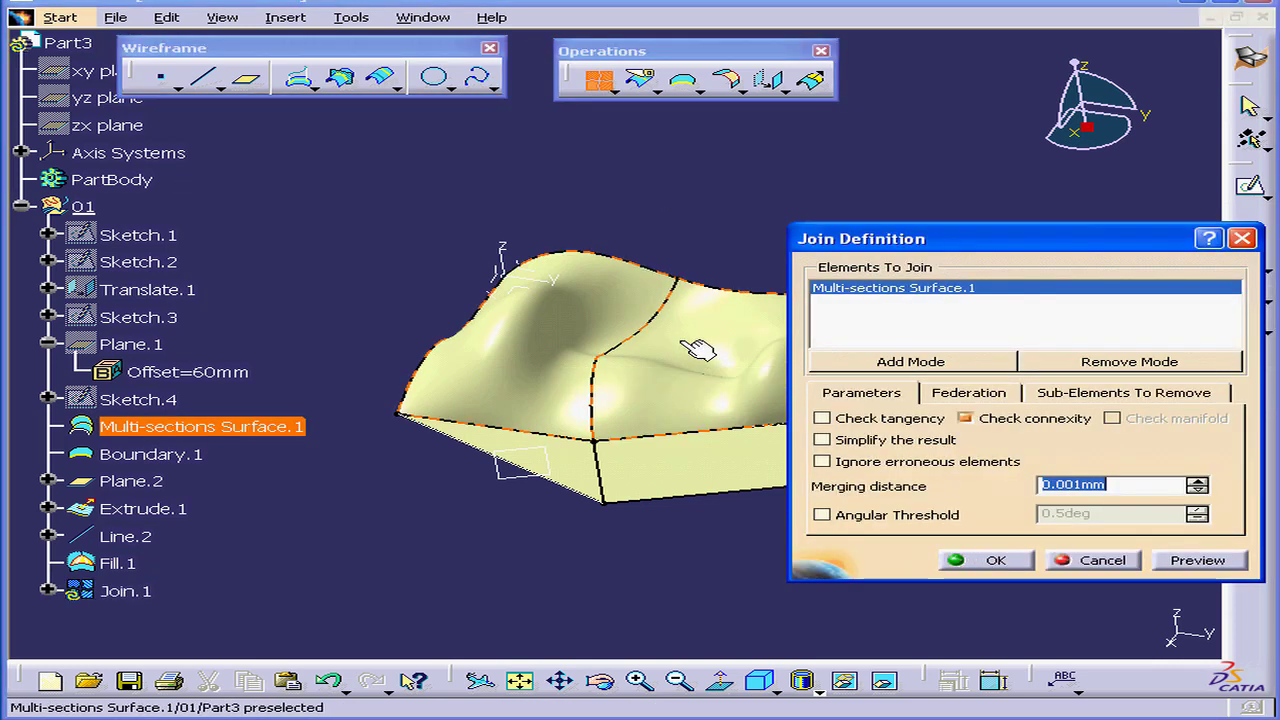
left_click(679, 481)
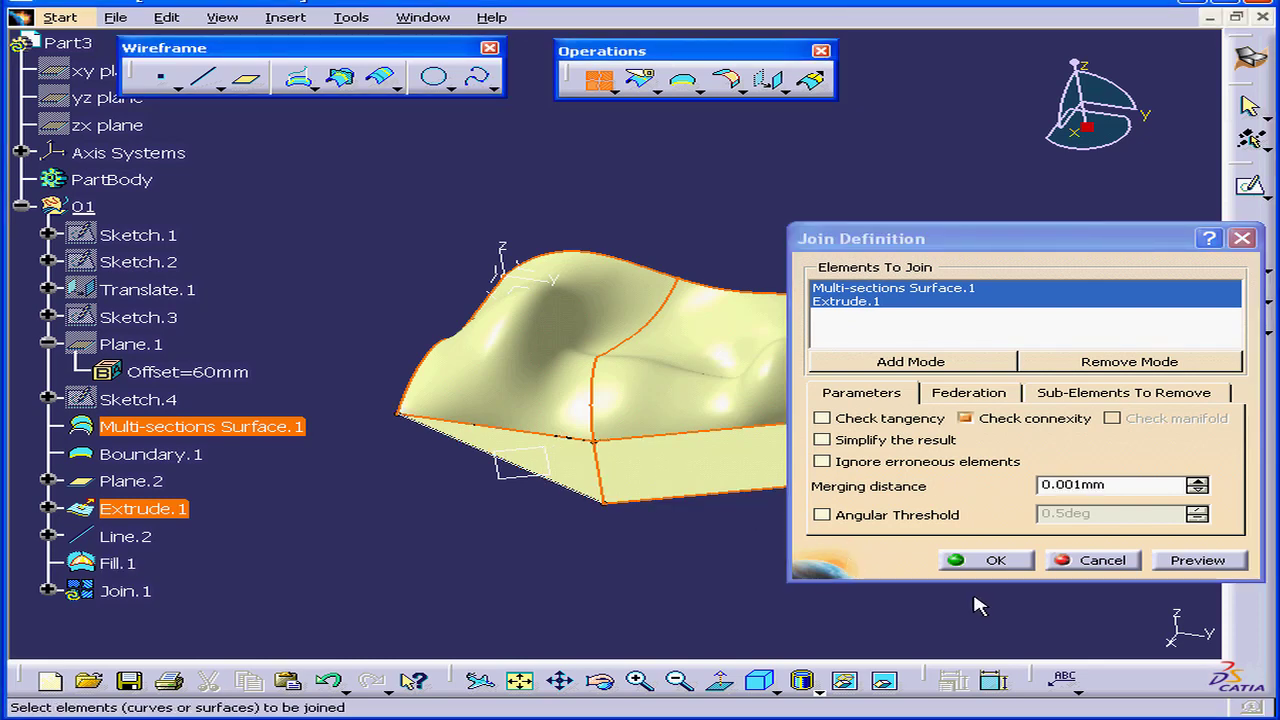
left_click(996, 561)
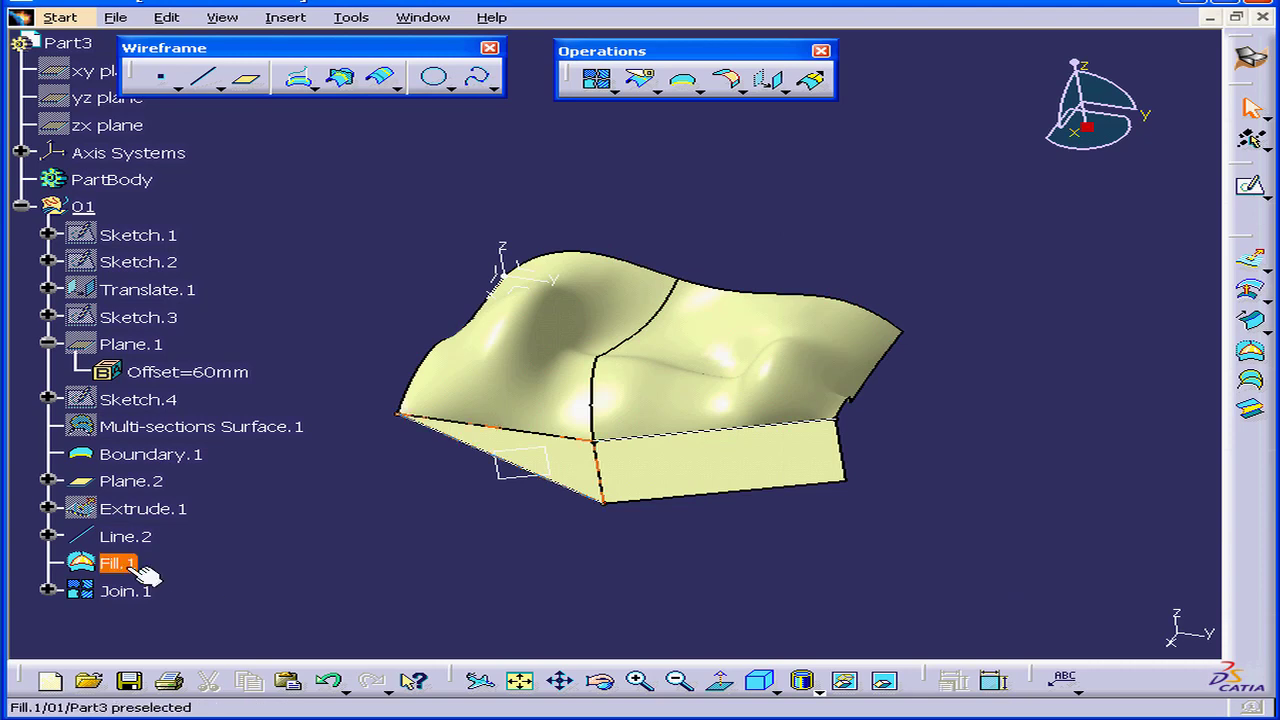
double_click(126, 591)
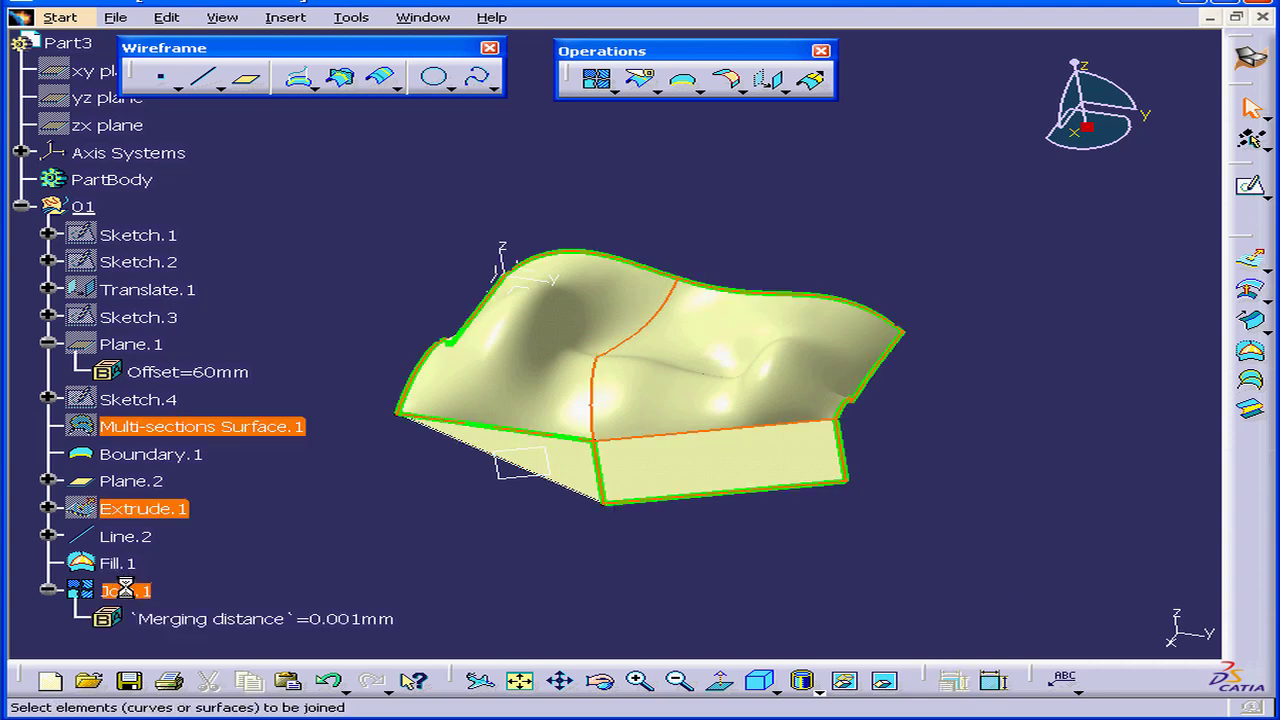
left_click(592, 468)
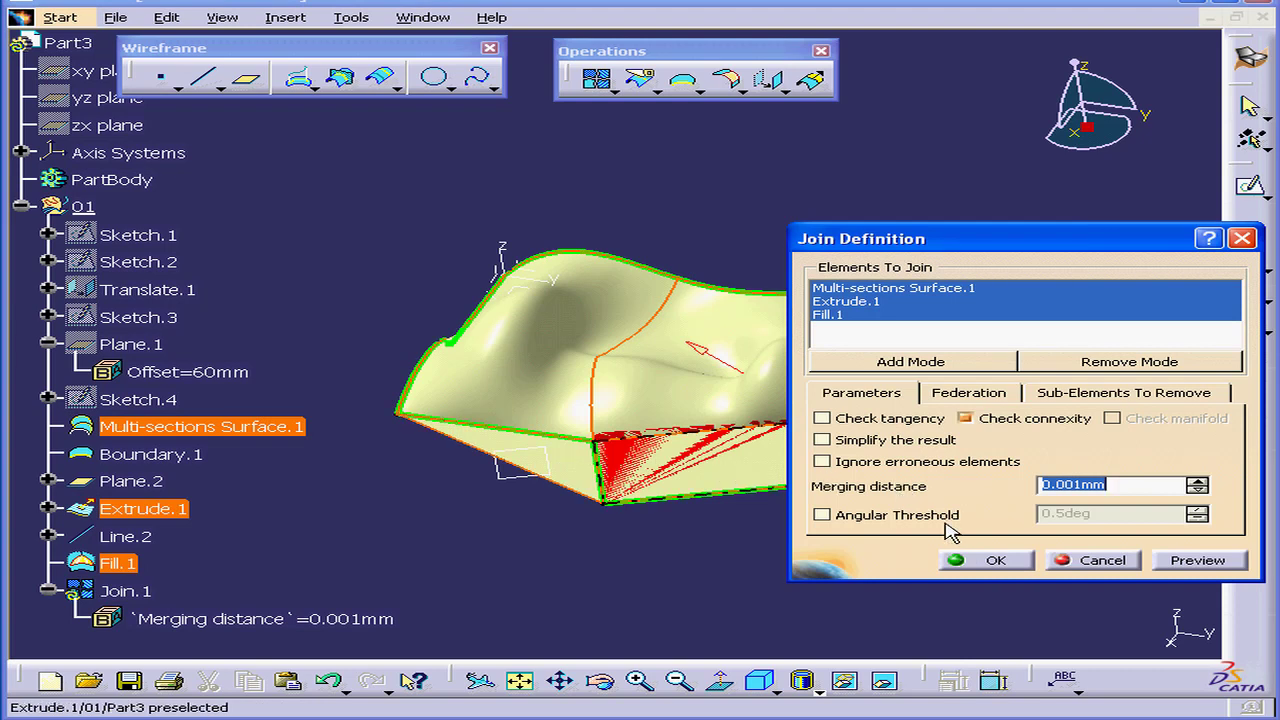
left_click(993, 561)
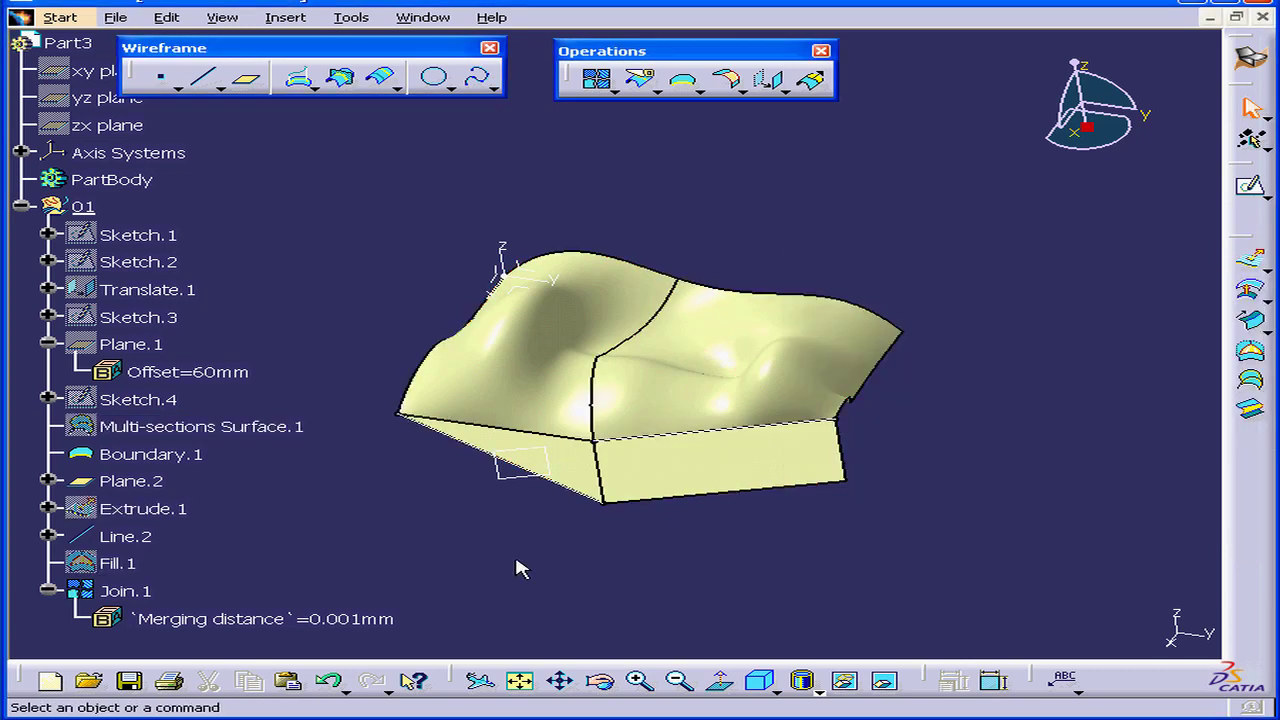
- Change the fill color of Join.1 to the medium blue between dark blue and cyan
right_click(108, 591)
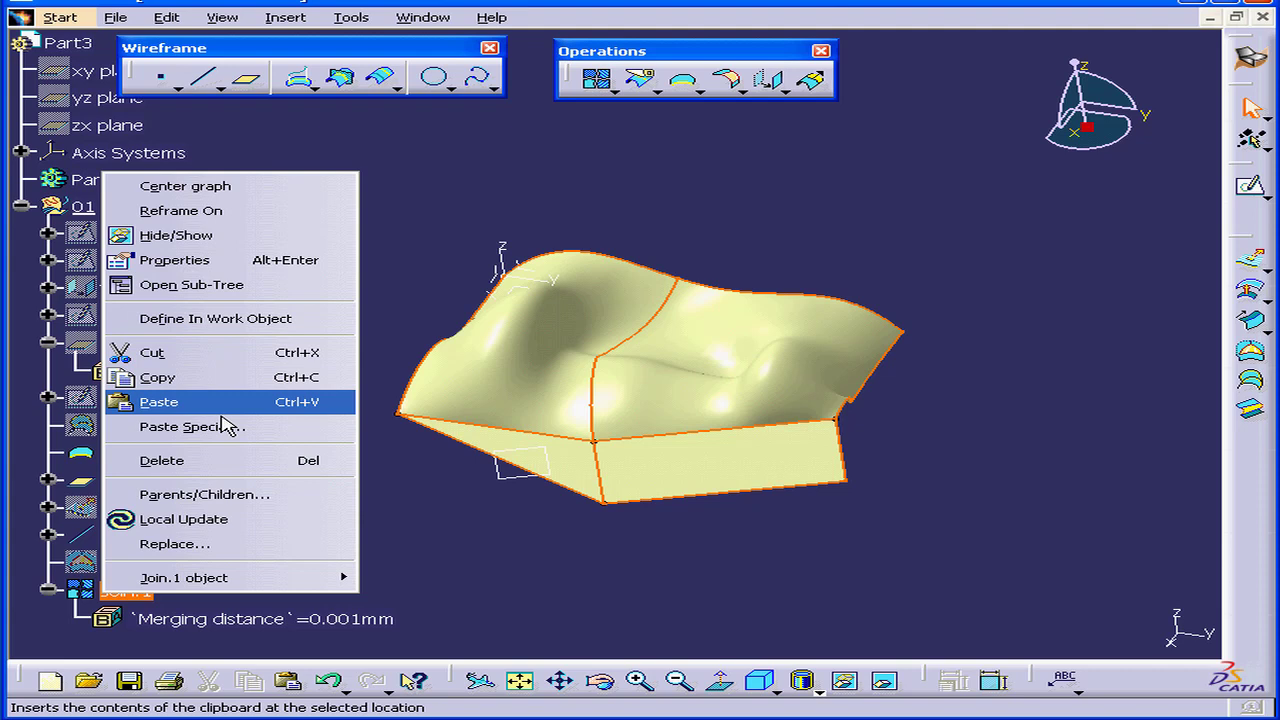
left_click(245, 262)
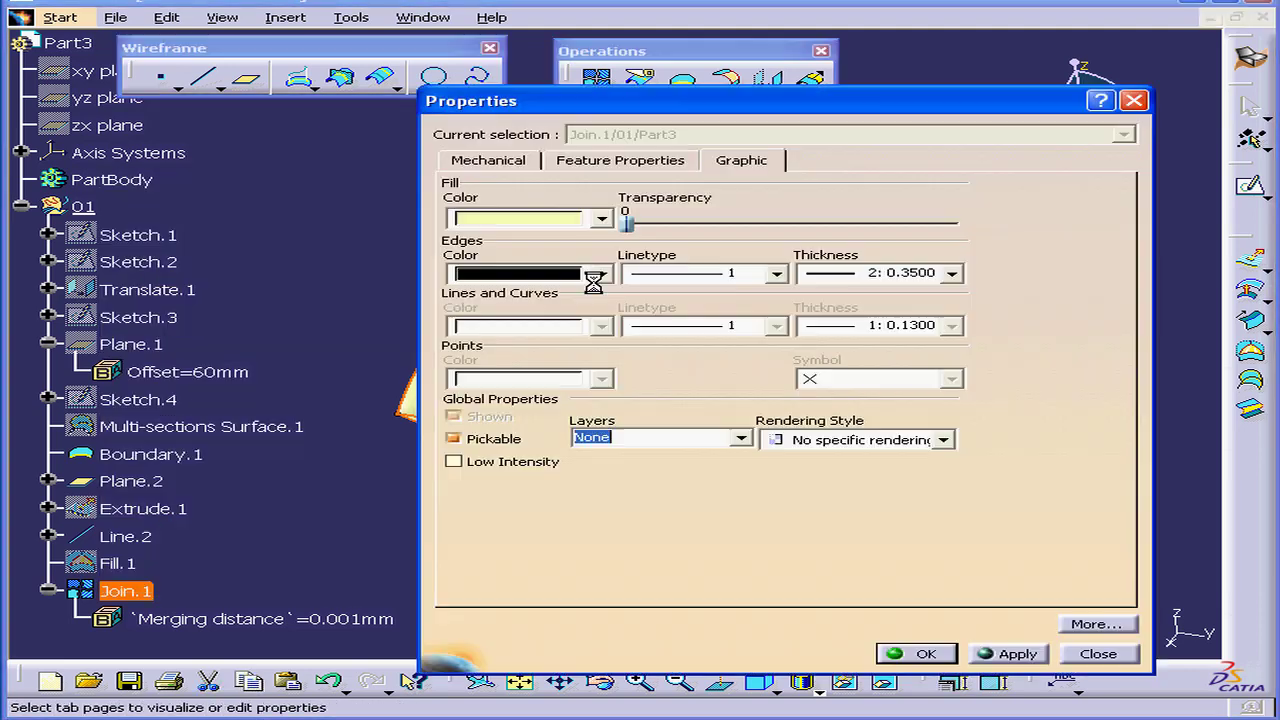
left_click(602, 218)
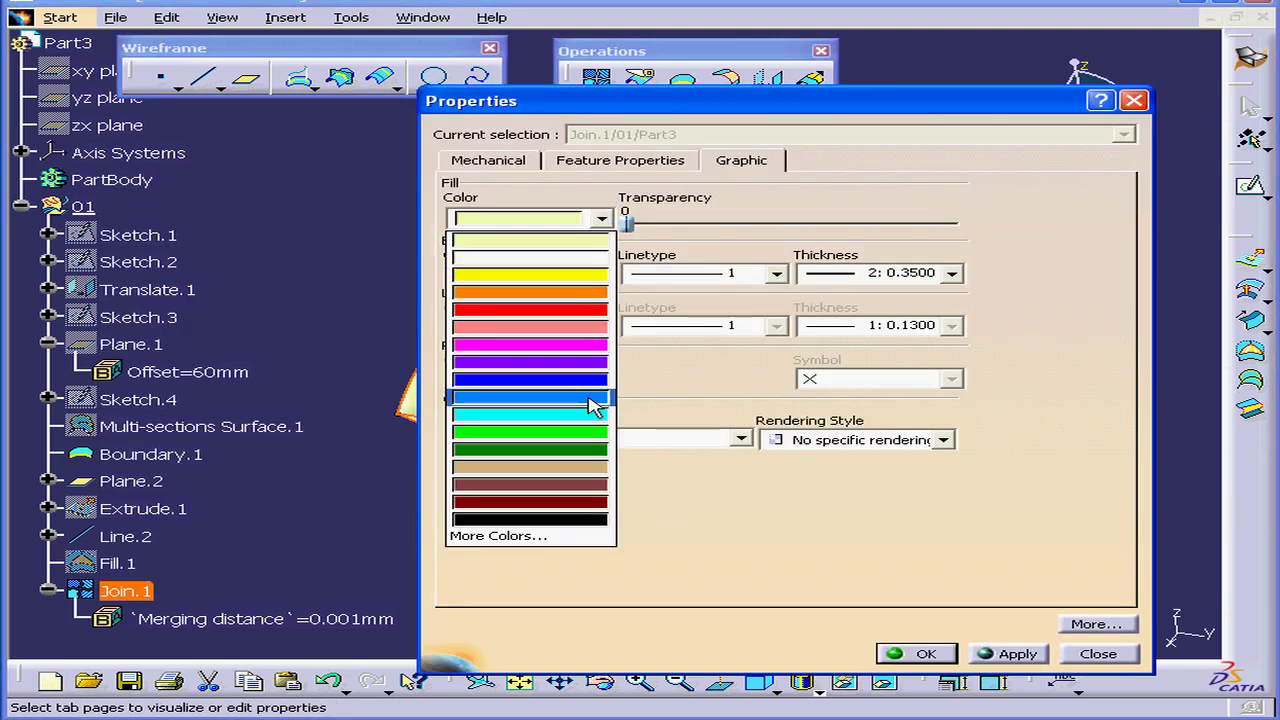
left_click(593, 401)
left_click(915, 653)
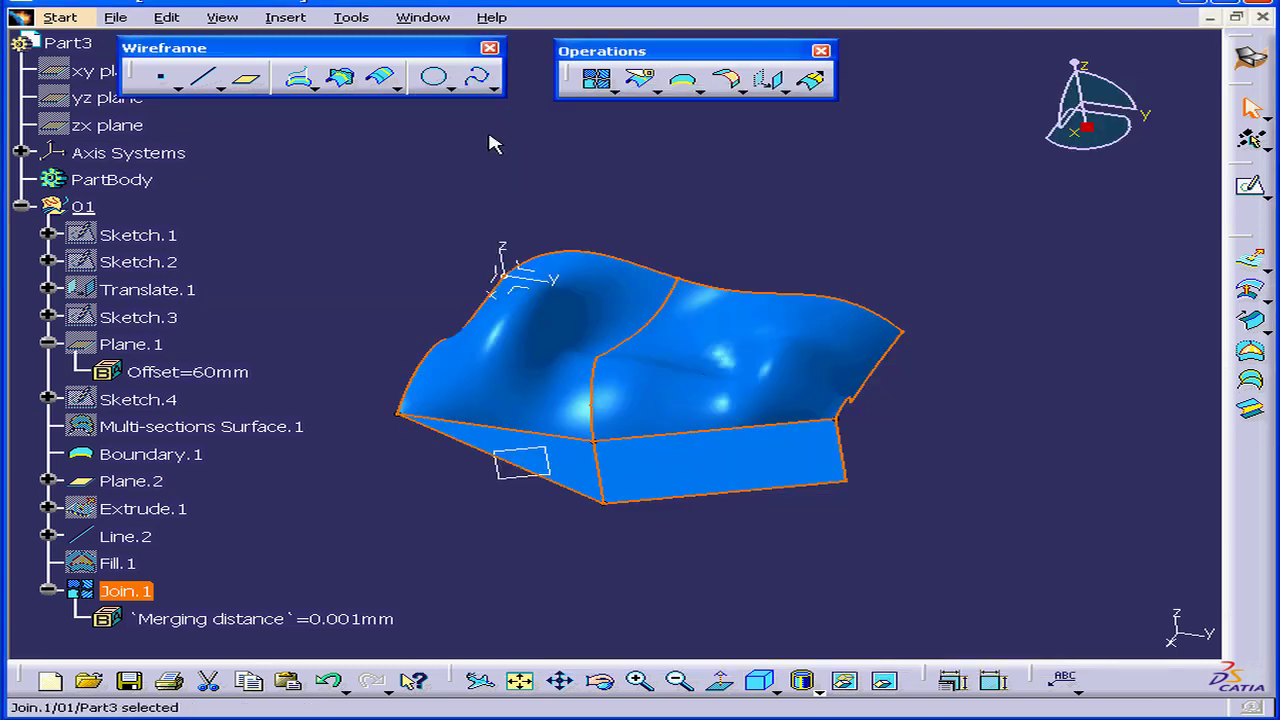
- Detach the Curves tools and start an isoparametric curve on Join.1 through a point in the front area of the larger upper face
left_click(497, 92)
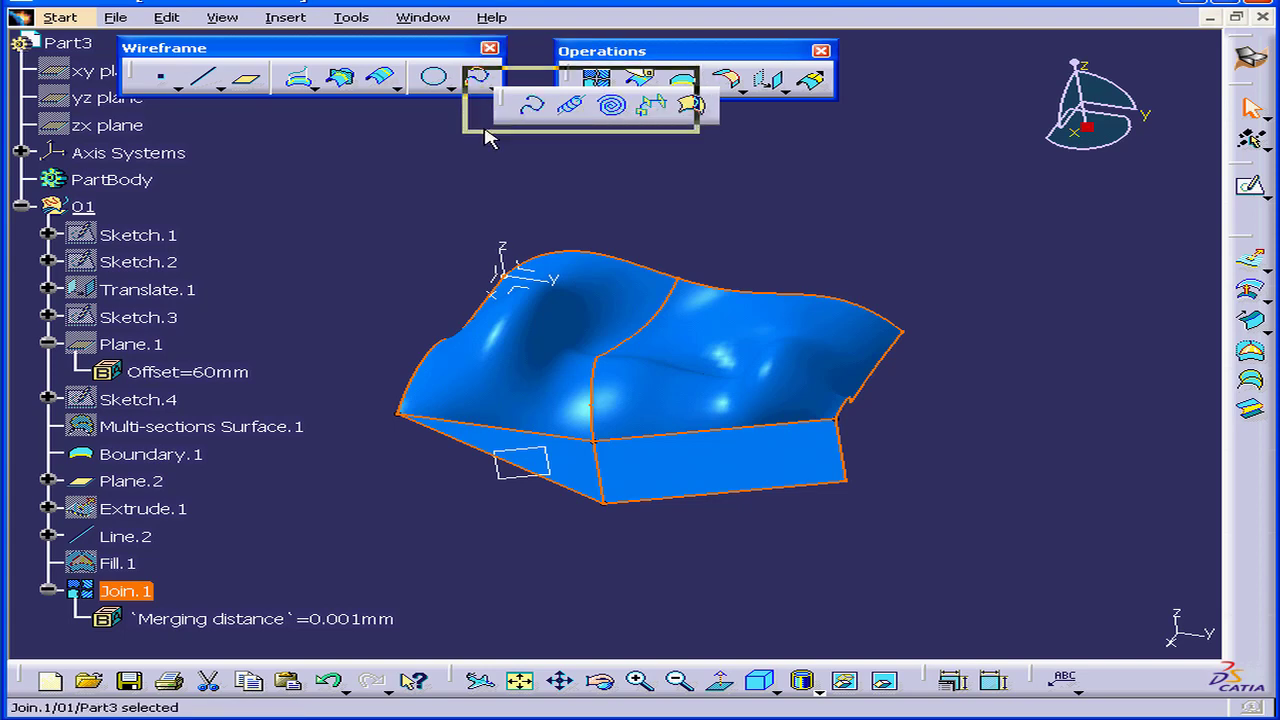
left_click_drag(617, 200, 820, 182)
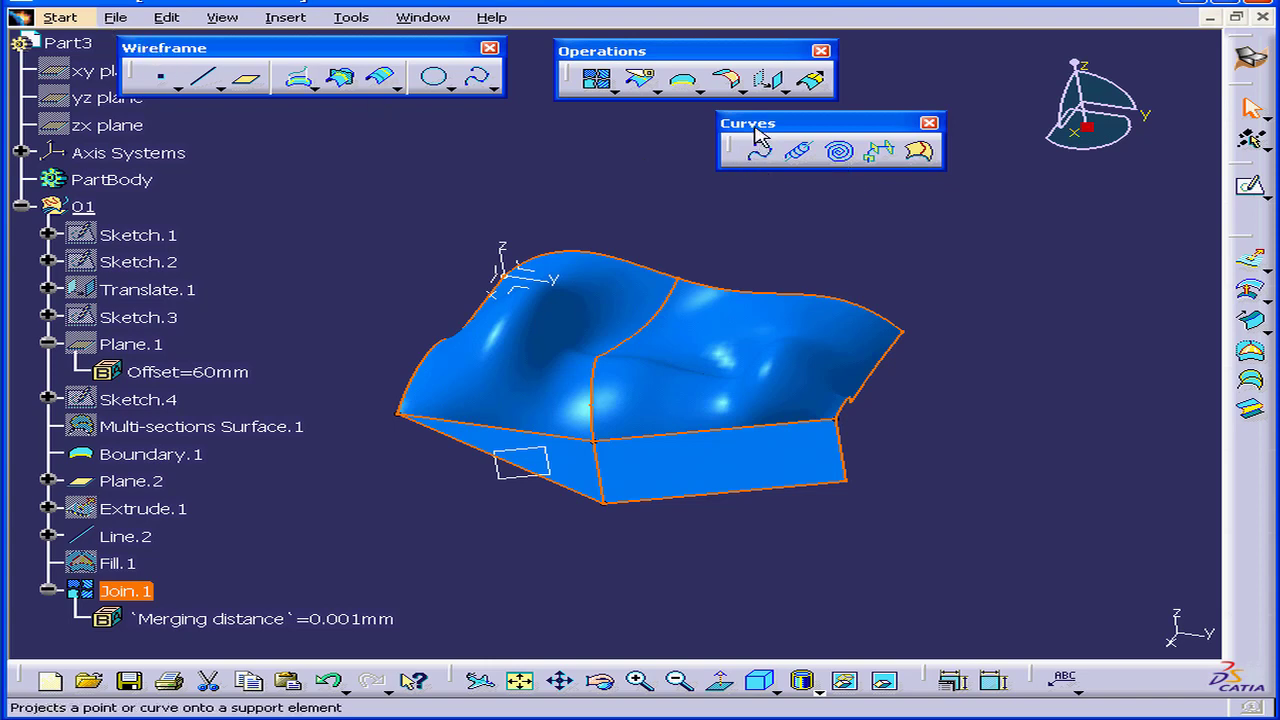
left_click(924, 154)
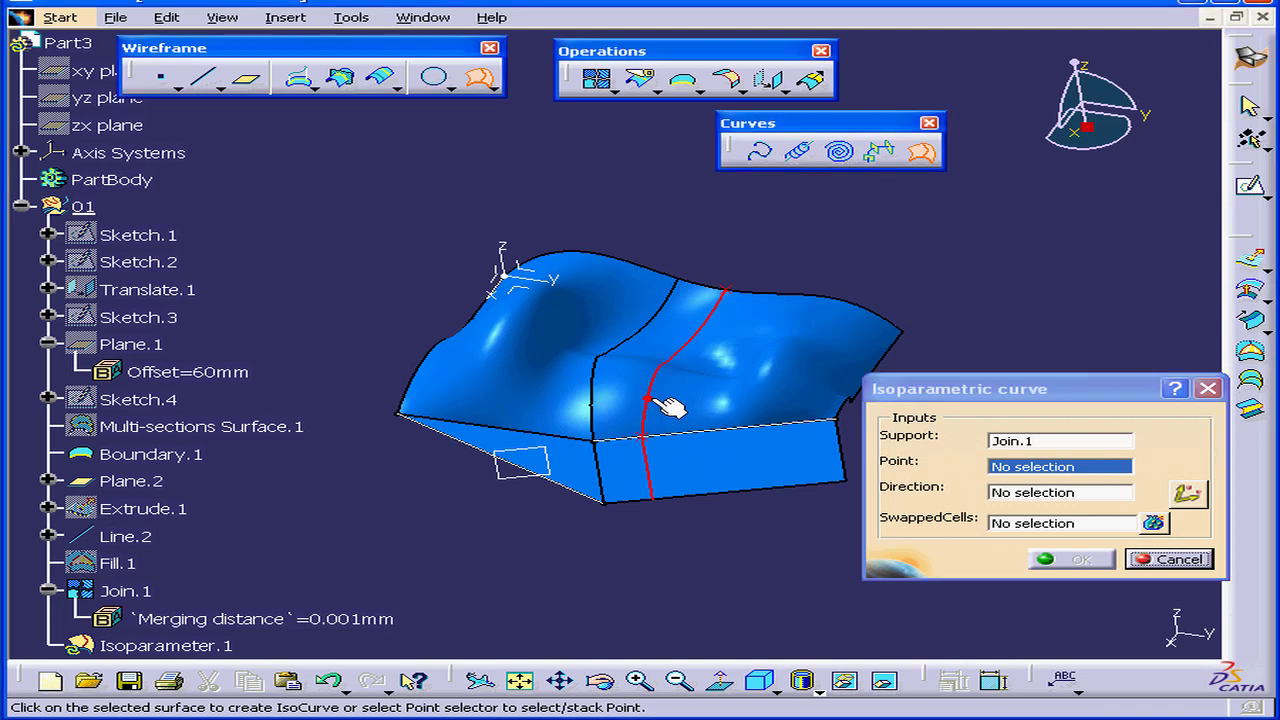
left_click(650, 399)
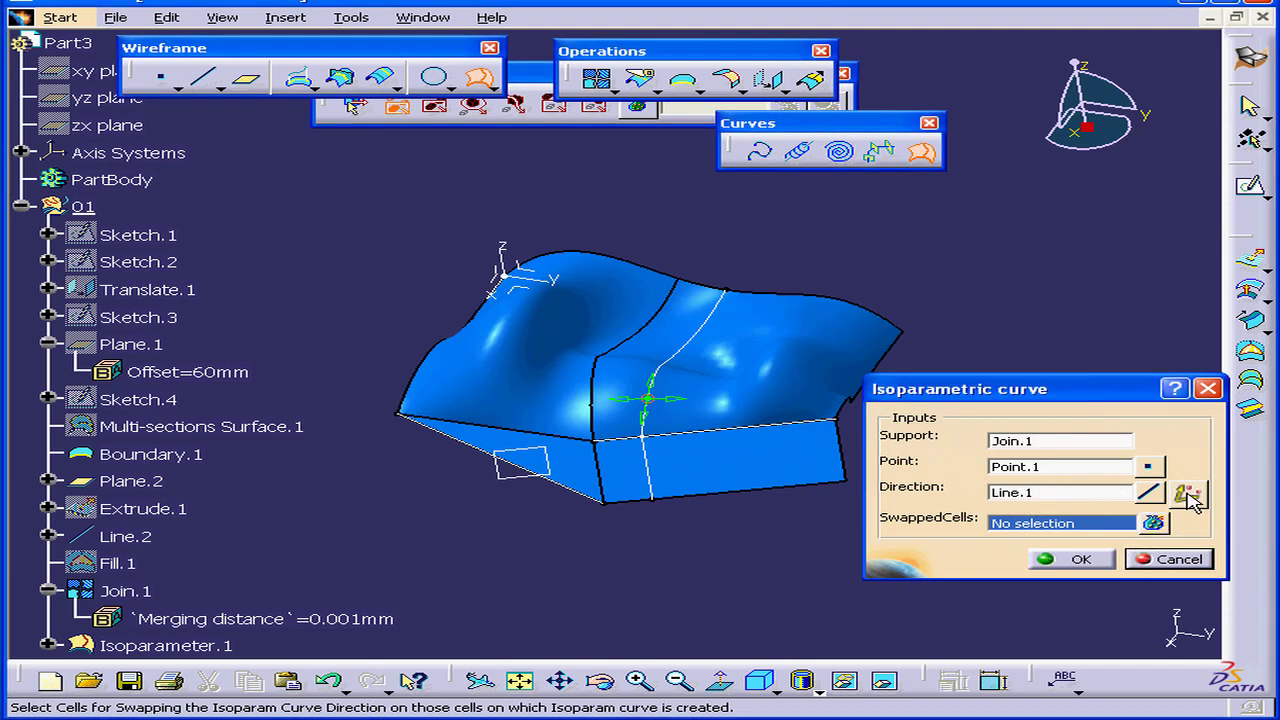
- Try swapping the isoparametric curve's direction across the joined surface and switch back to the original direction
left_click(1190, 496)
left_click(1190, 496)
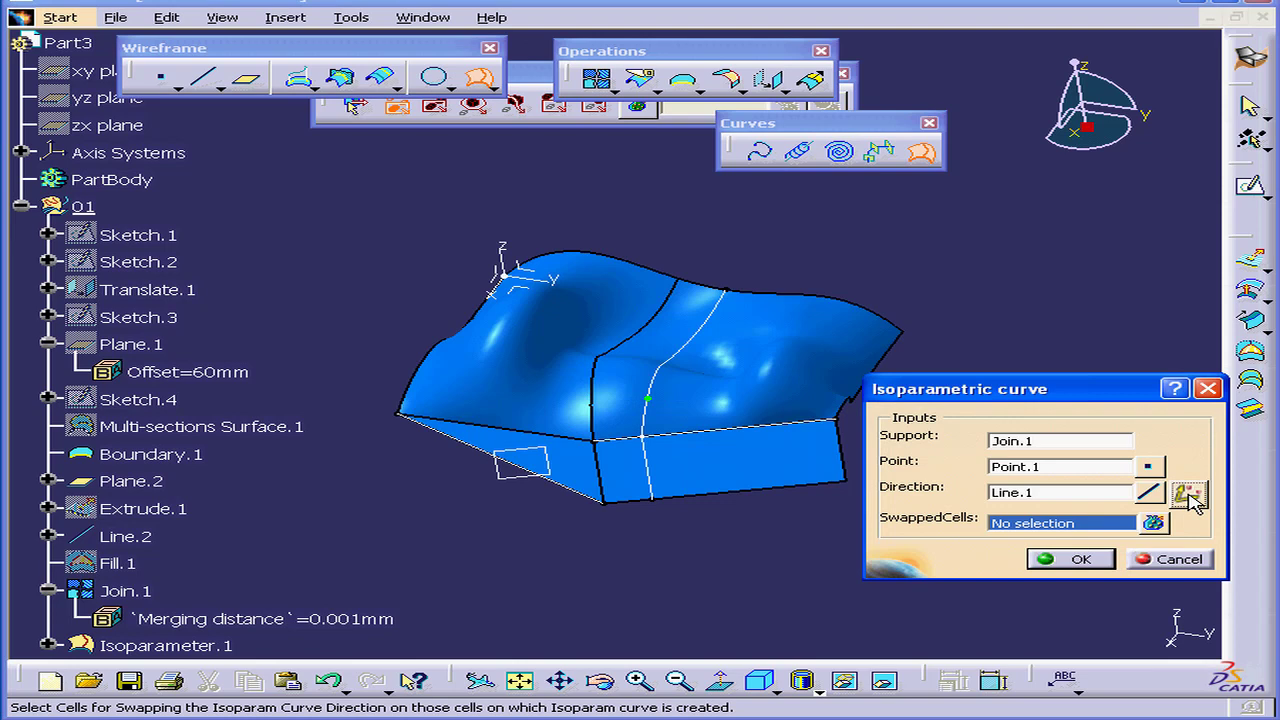
left_click(1190, 496)
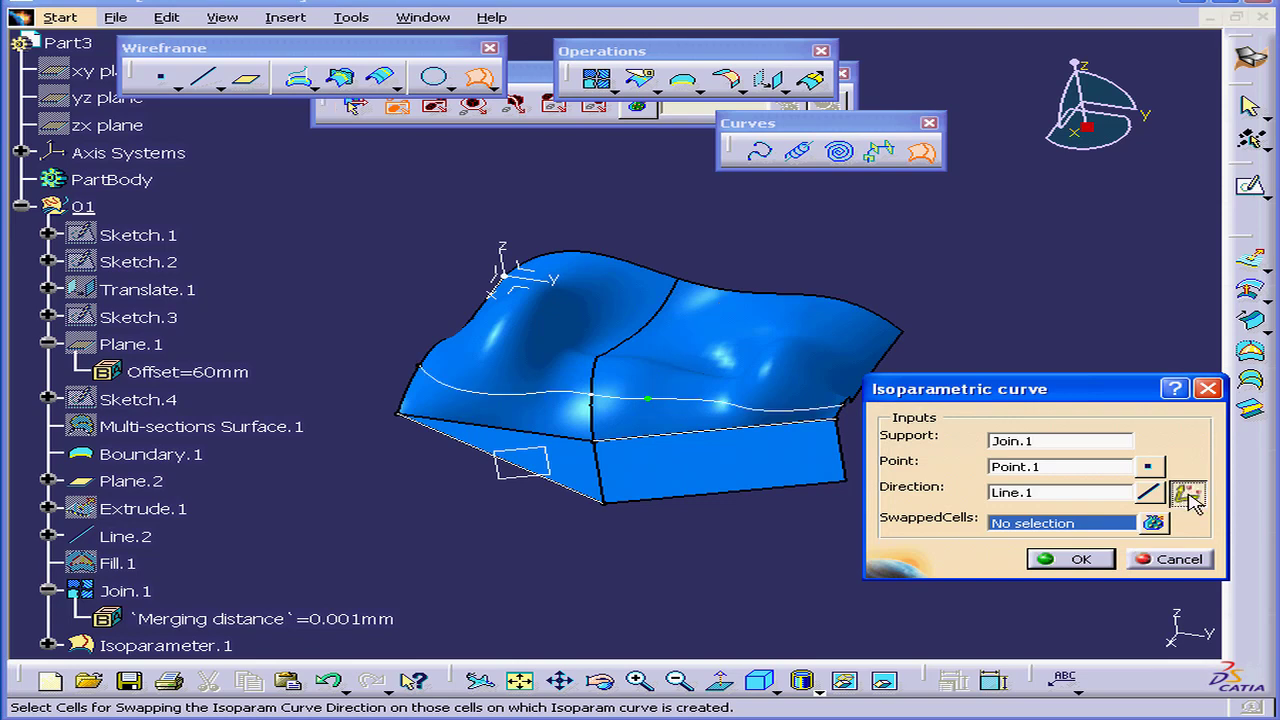
left_click(1190, 496)
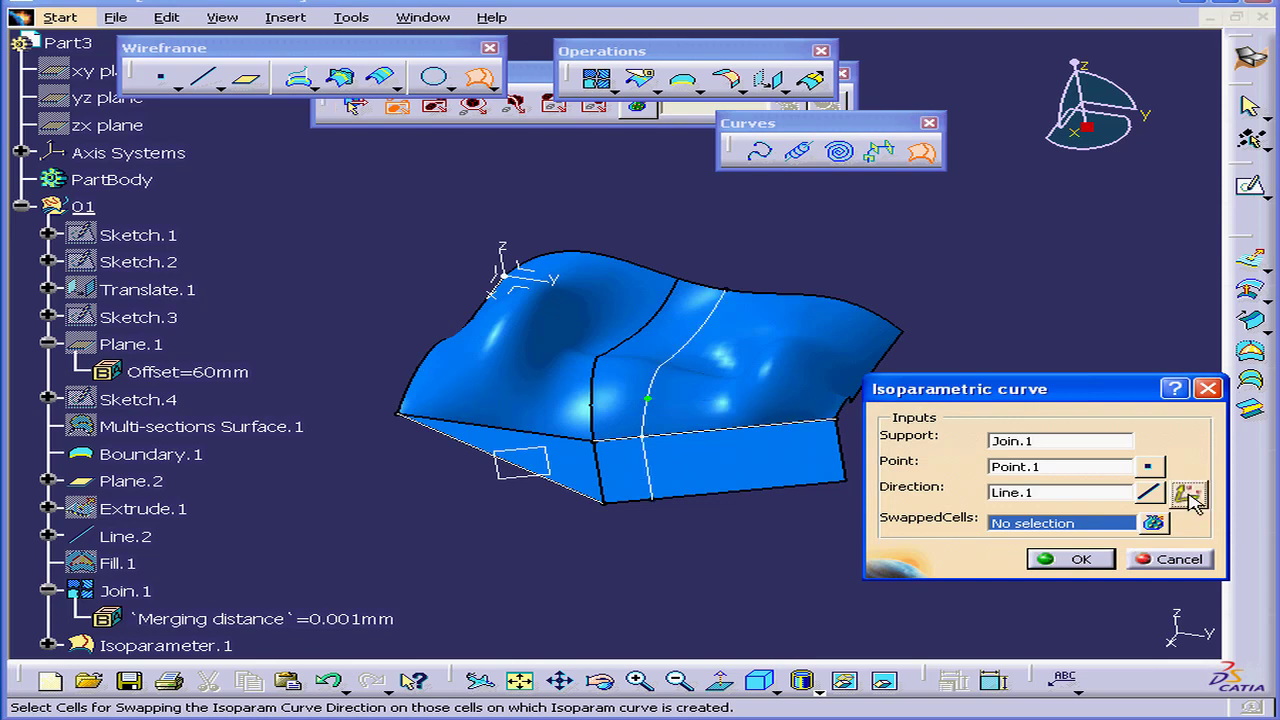
- Keep the isoparametric curve's point as a separate point, and edit its position in Relative mode with the origin reset to that point
right_click(650, 404)
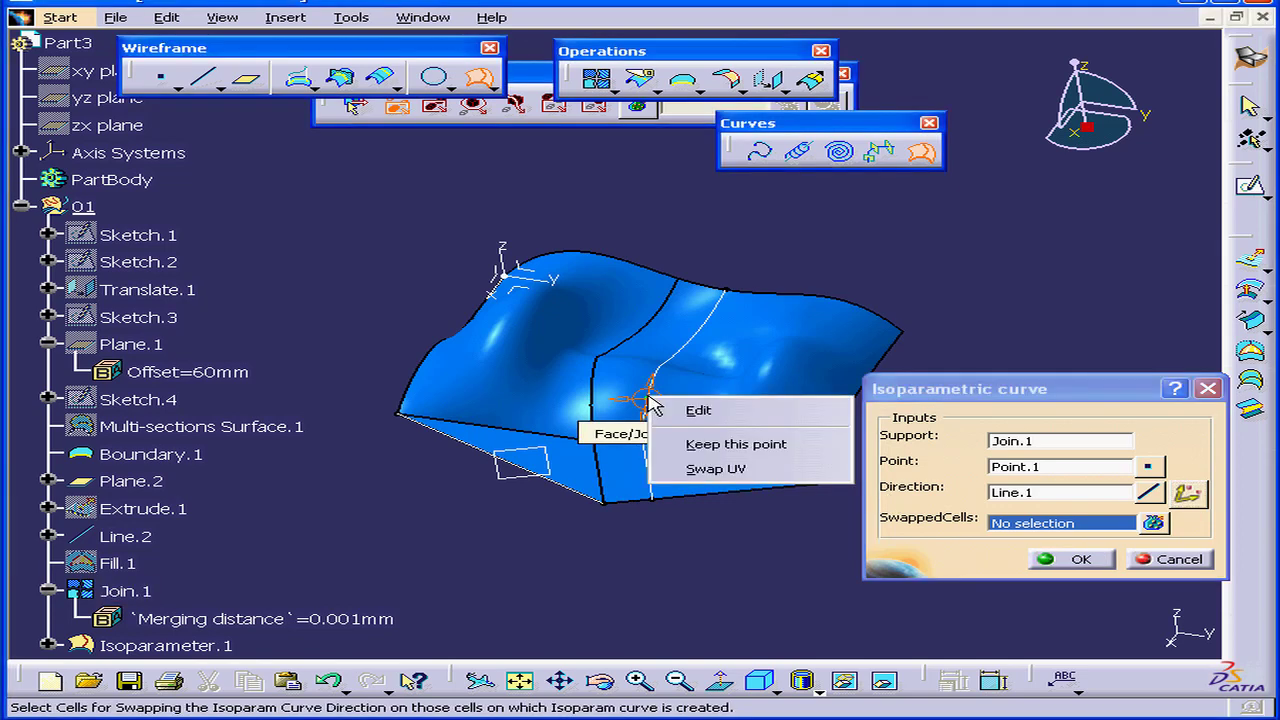
left_click(760, 450)
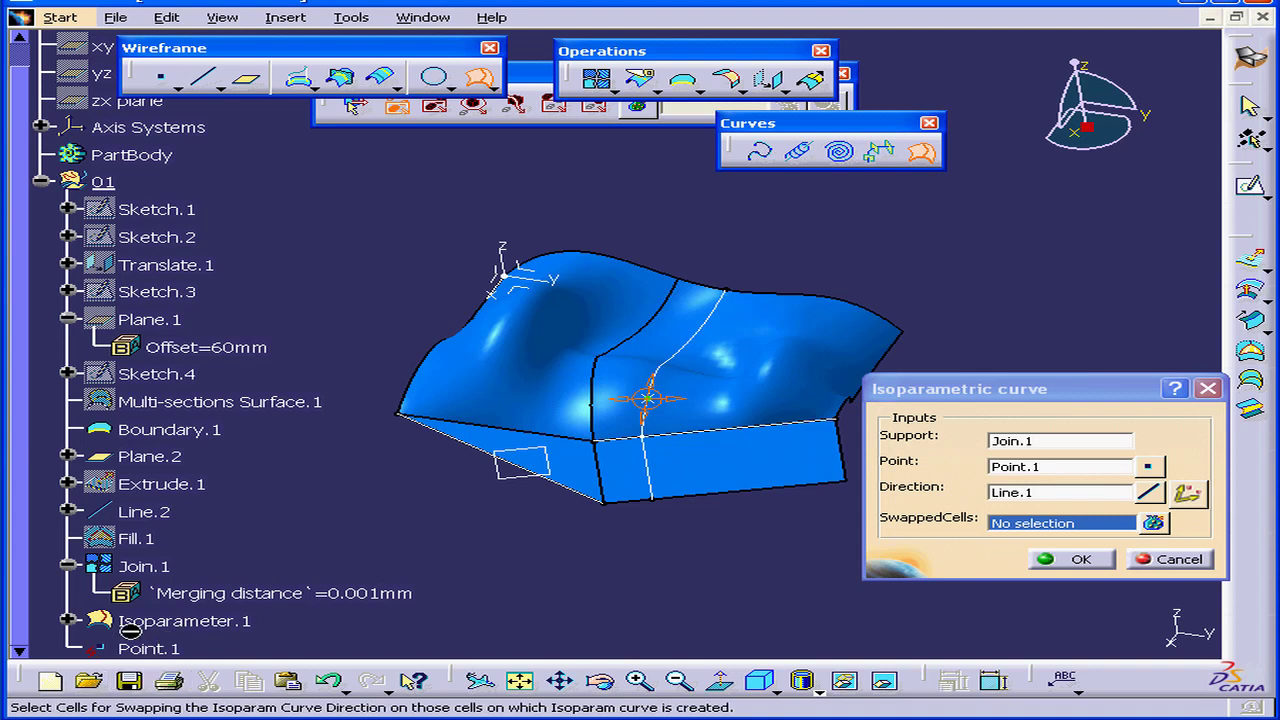
right_click(651, 401)
left_click(730, 410)
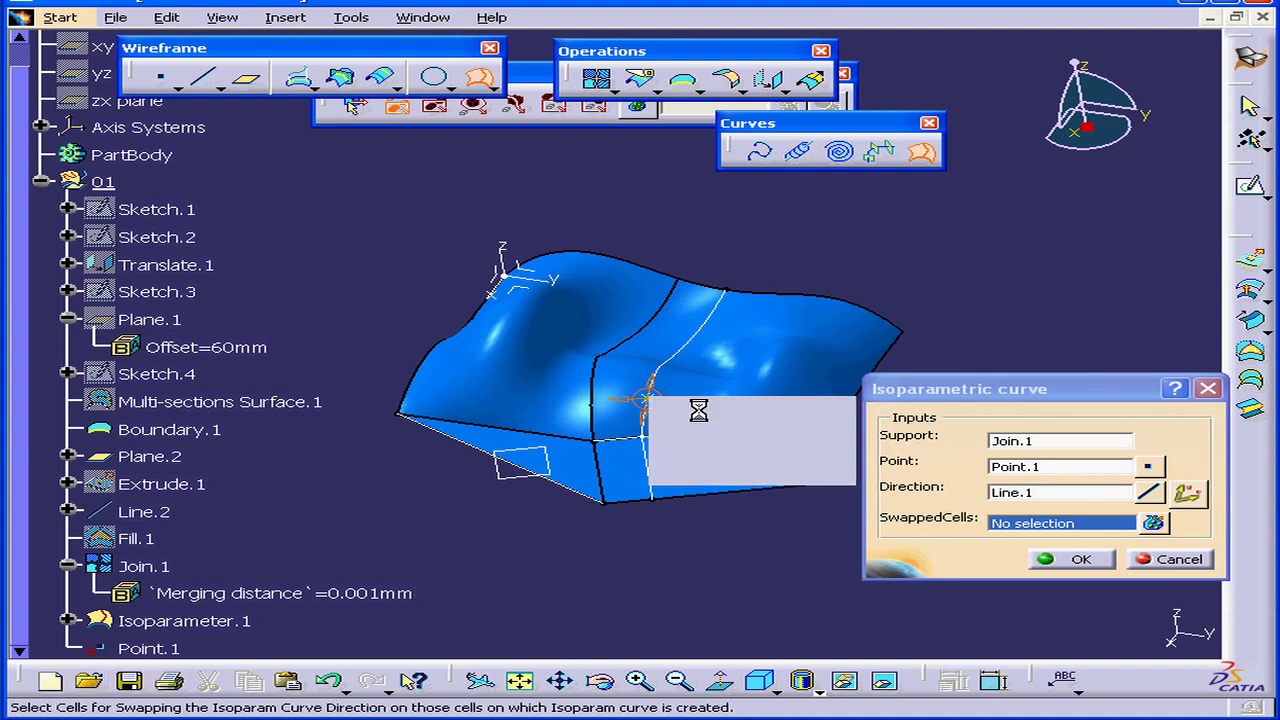
left_click_drag(776, 432, 1020, 236)
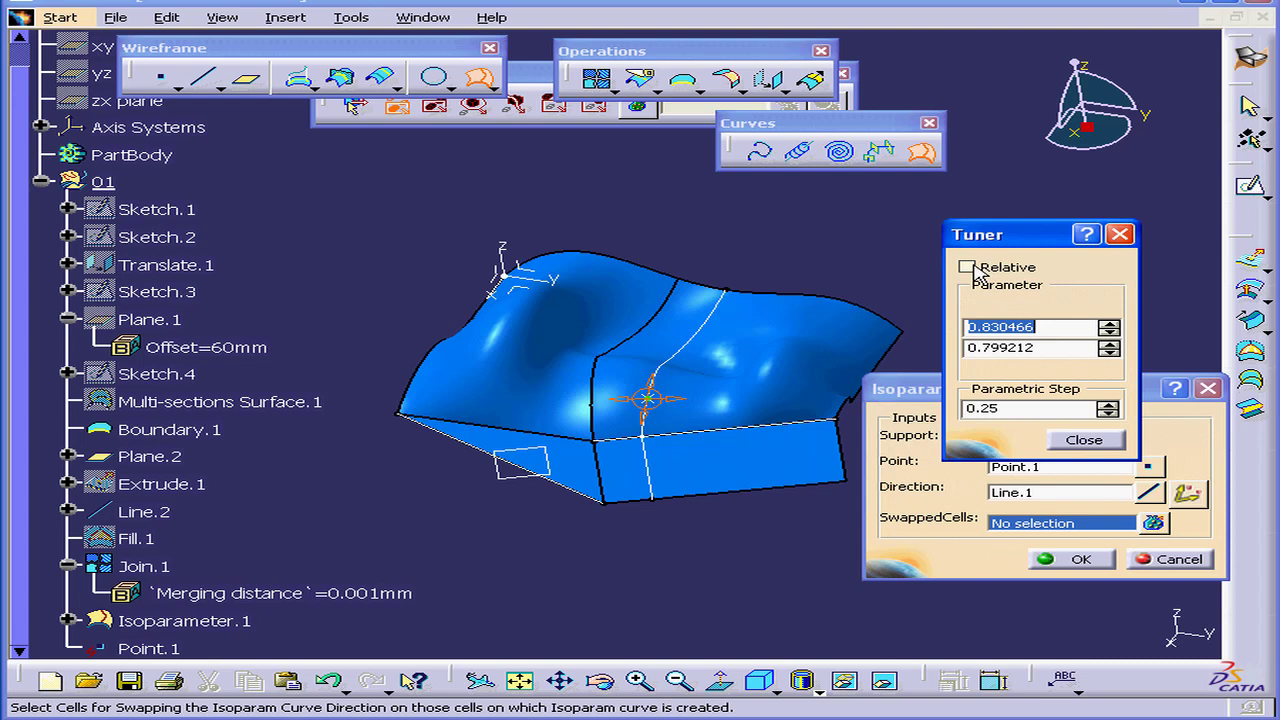
left_click(987, 264)
left_click_drag(983, 237, 935, 448)
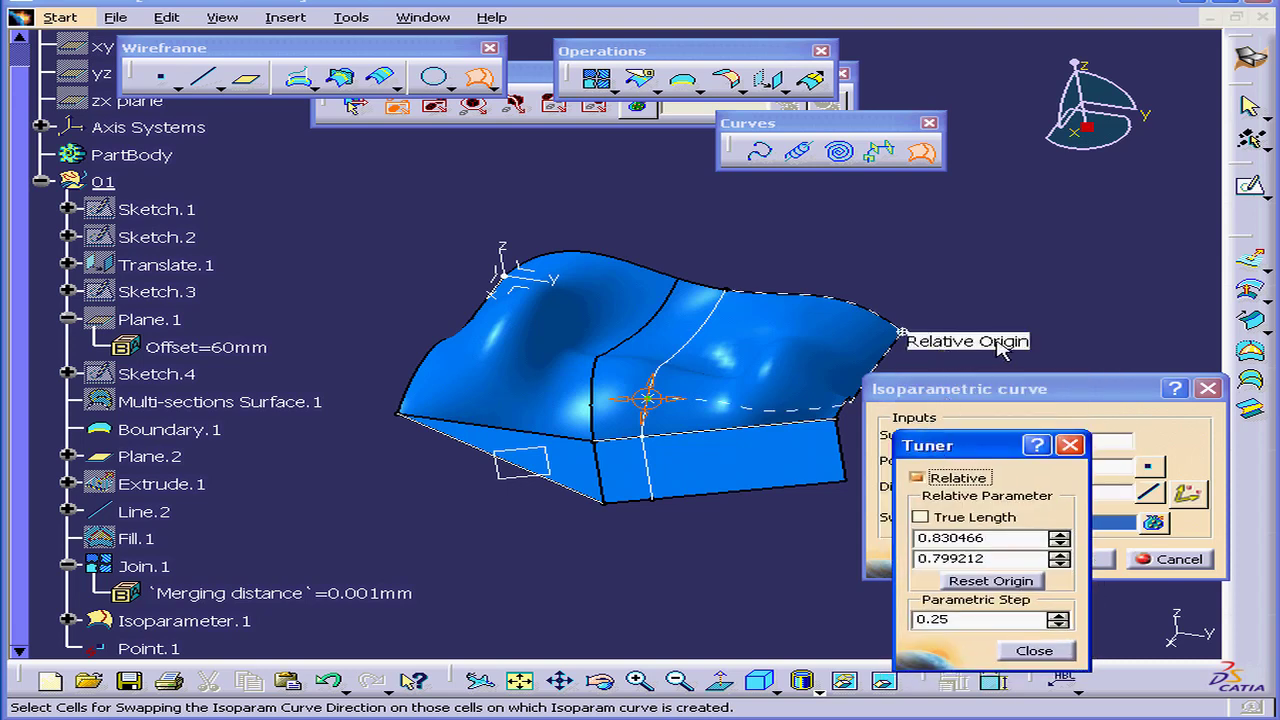
left_click(1021, 581)
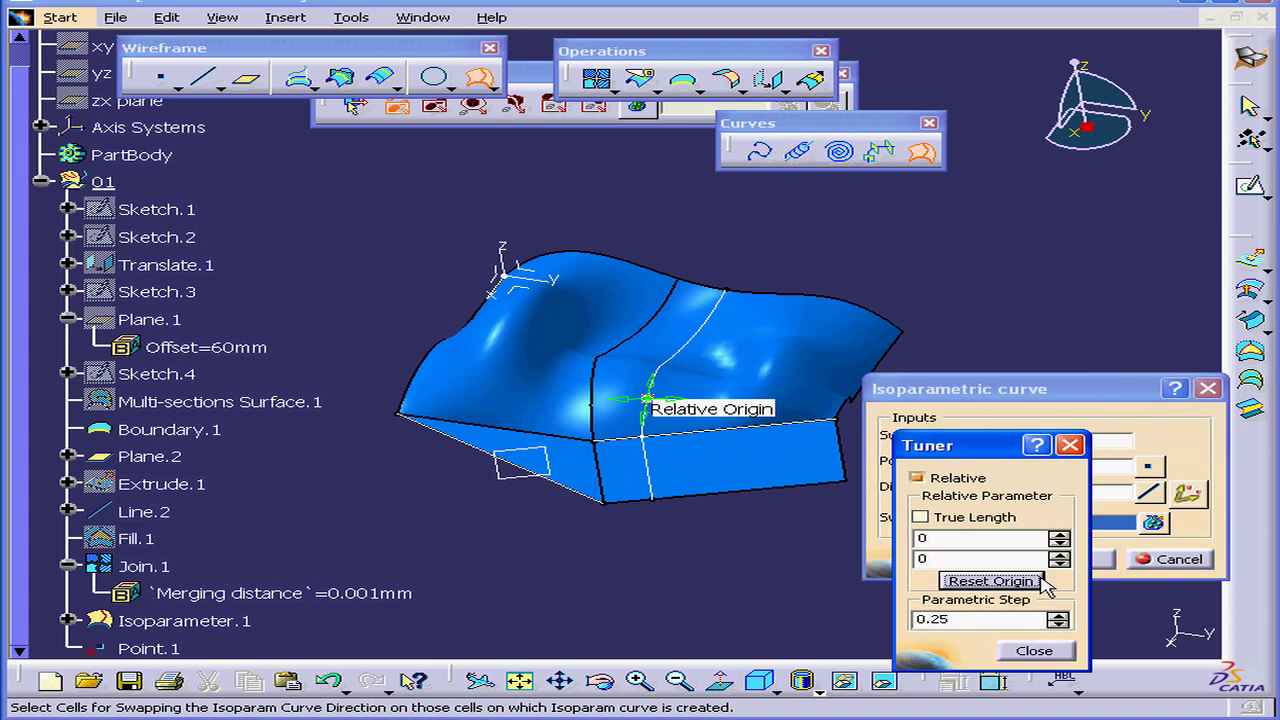
- Try shifting the curve point by lowering the first relative parameter to -0.330466, and set it back to 0
left_click_drag(1059, 540, 1063, 553)
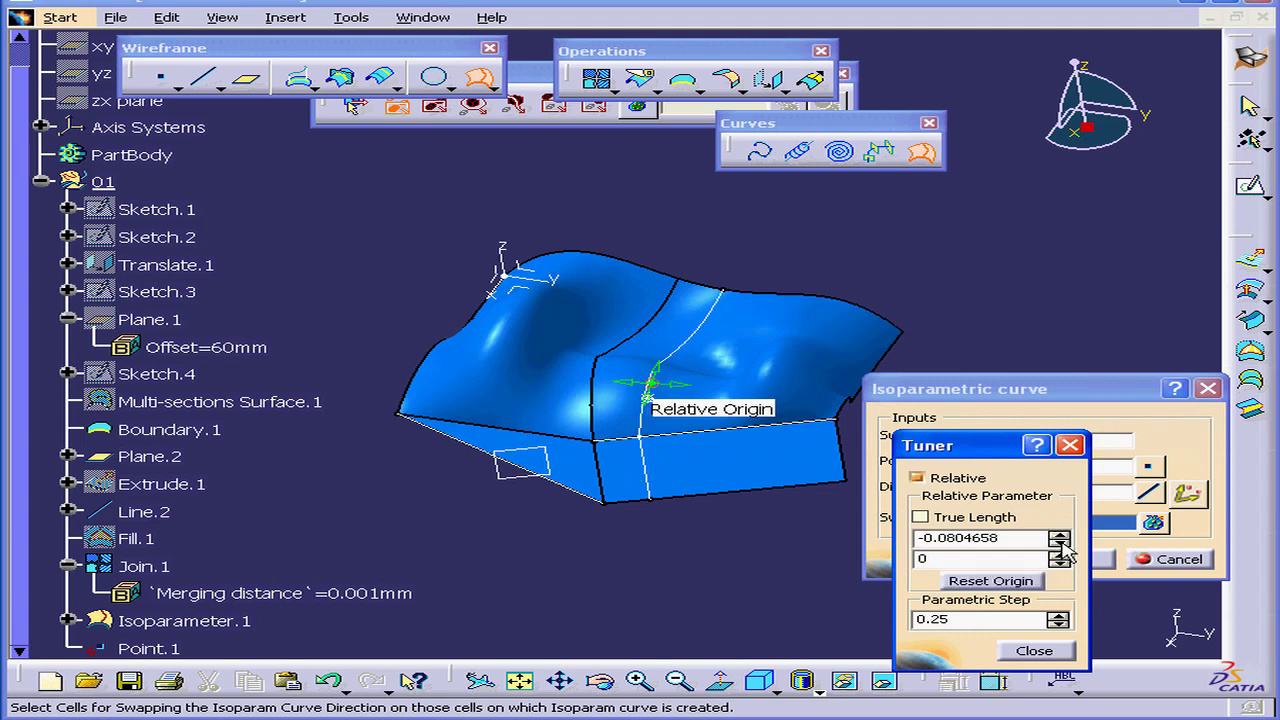
left_click(1059, 546)
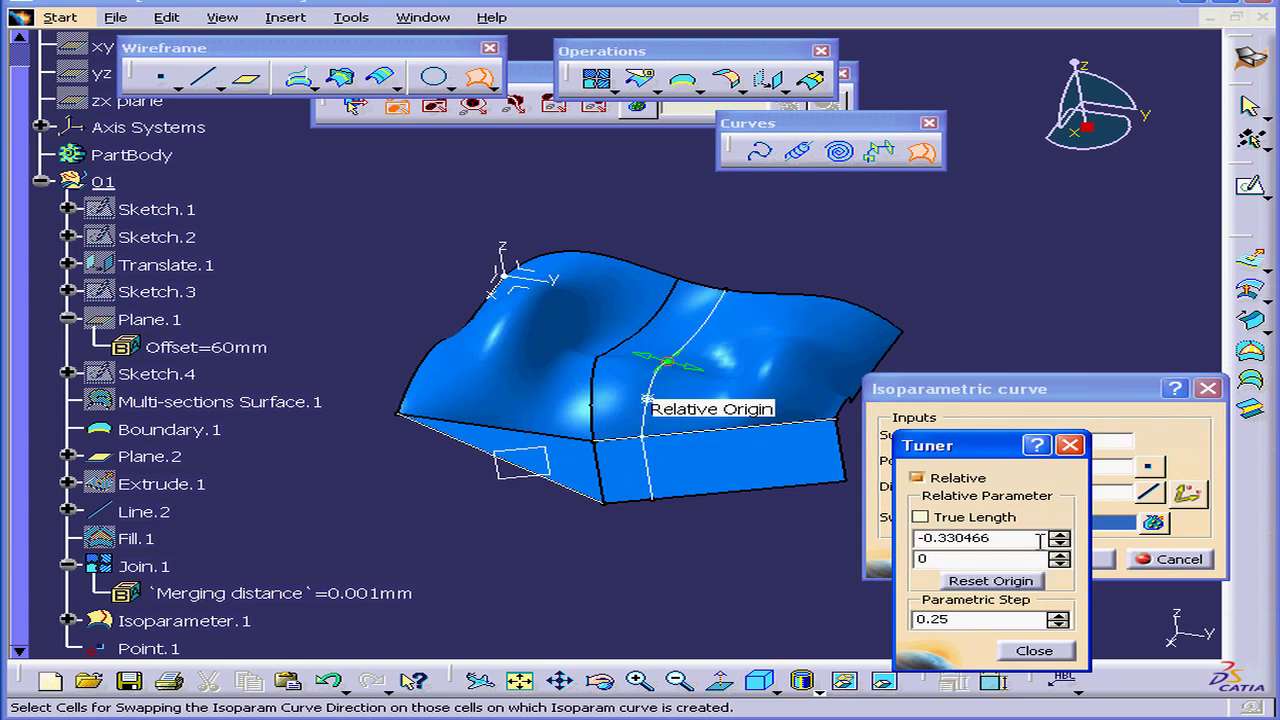
left_click_drag(1040, 540, 872, 524)
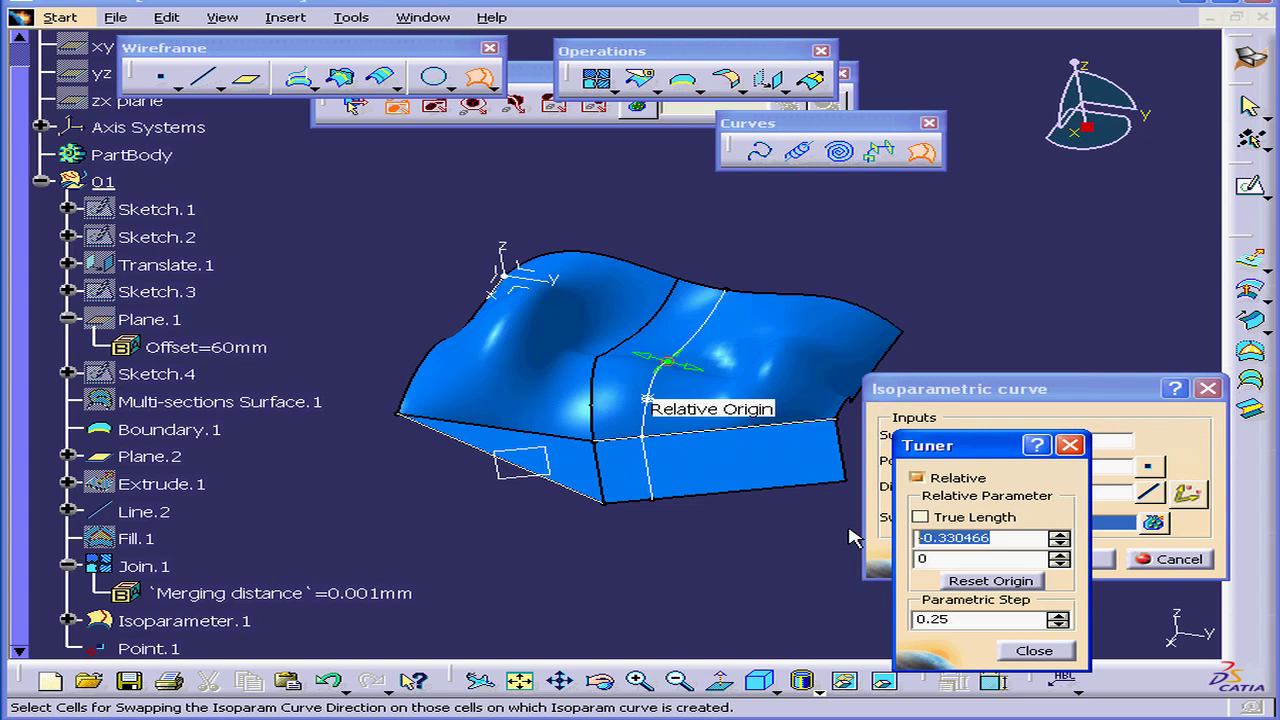
type("0")
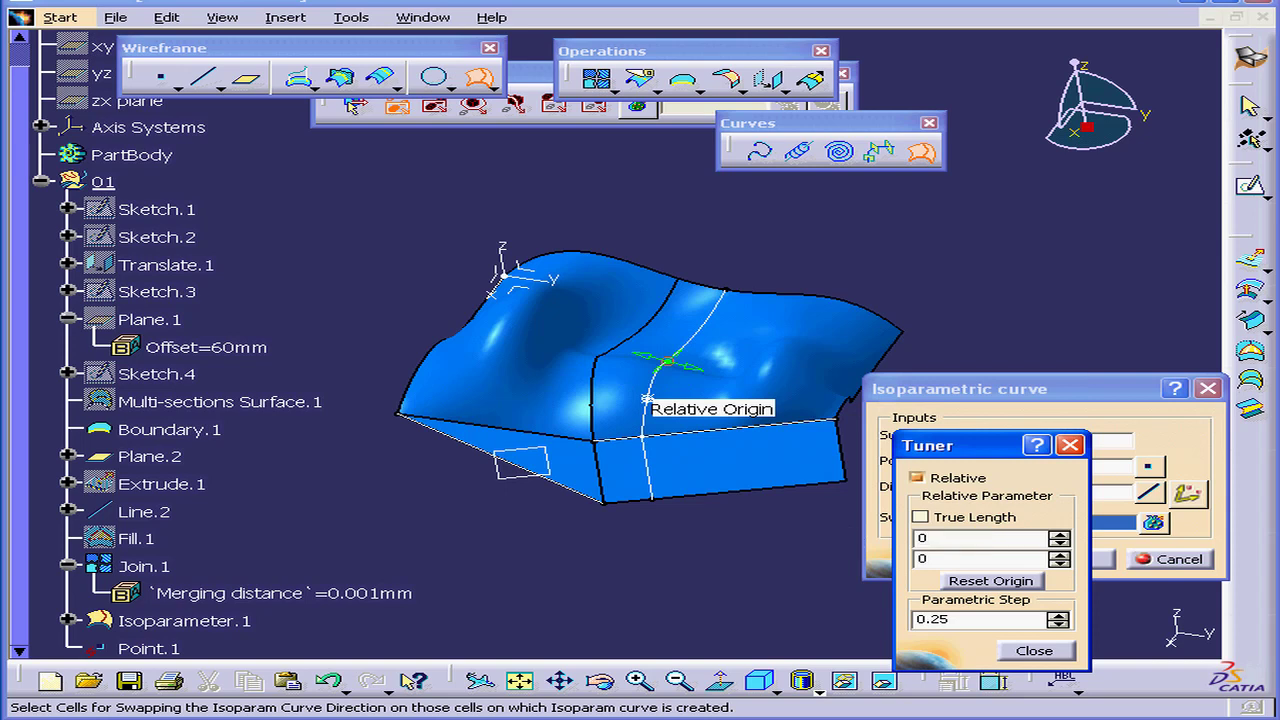
key("Tab")
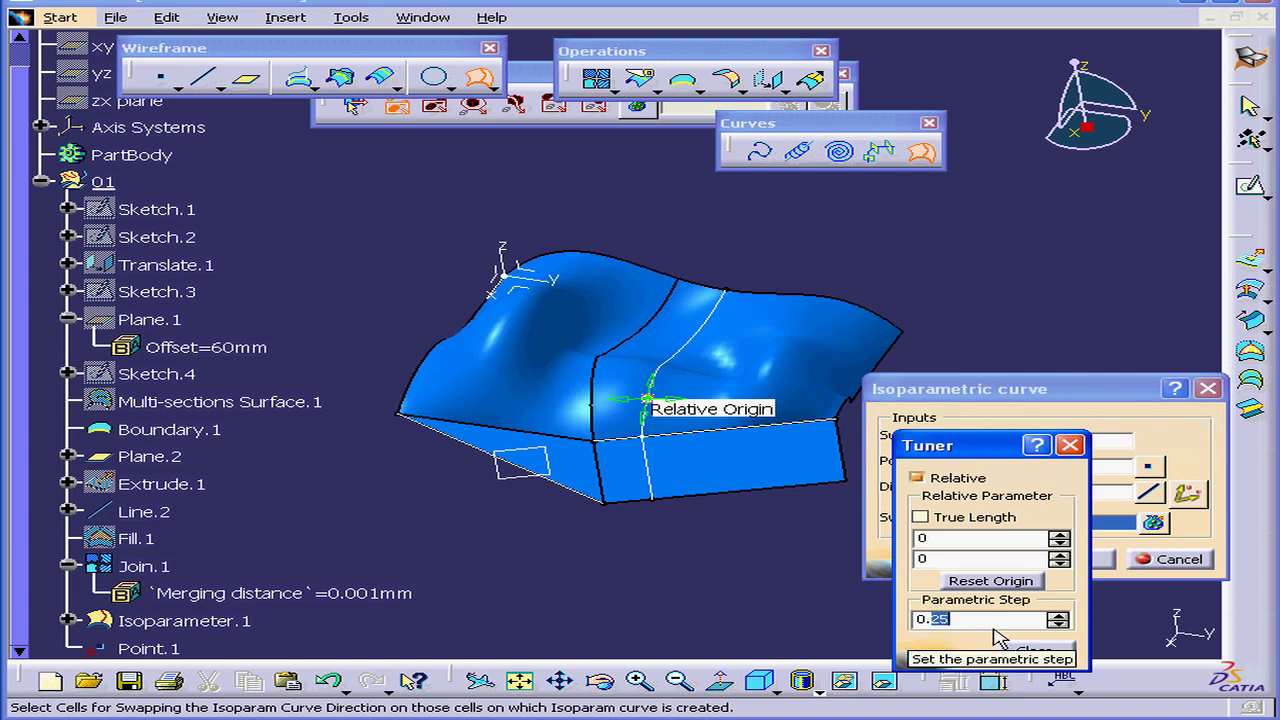
- Set the parametric step to 0.1, try the first relative parameter at -0.1, return it to 0 and close the Tuner
type("1")
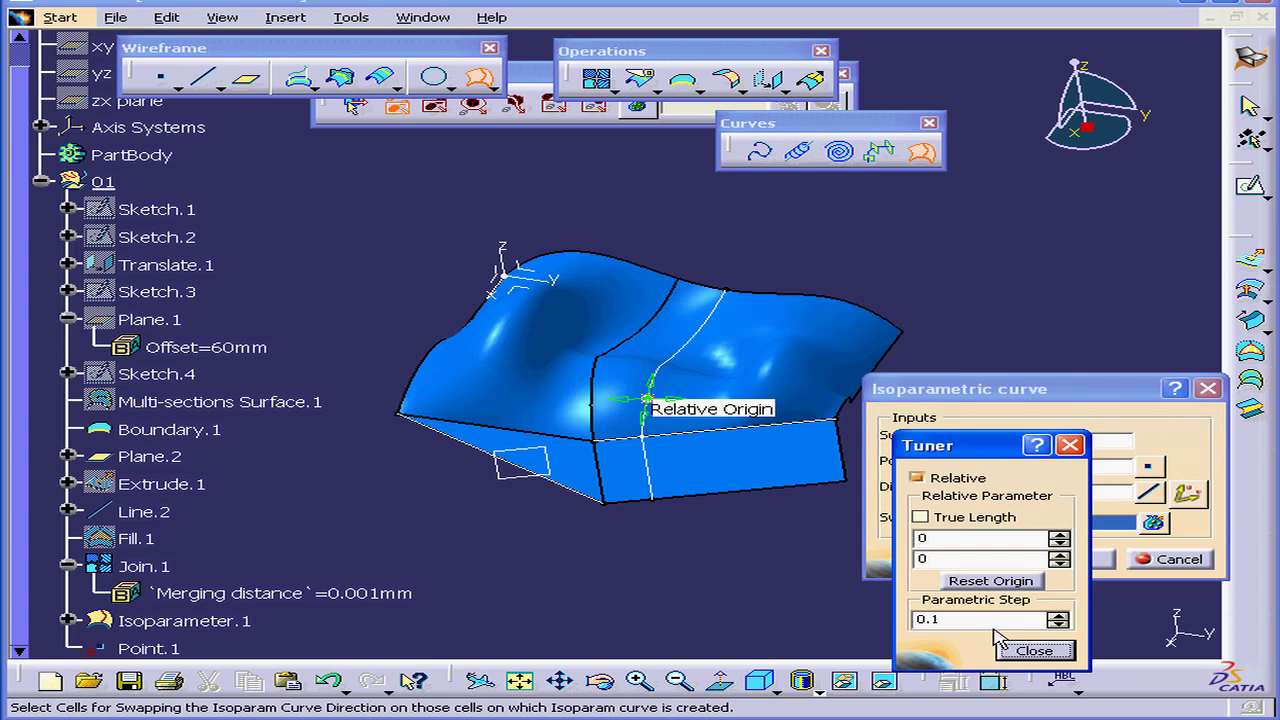
left_click(1062, 543)
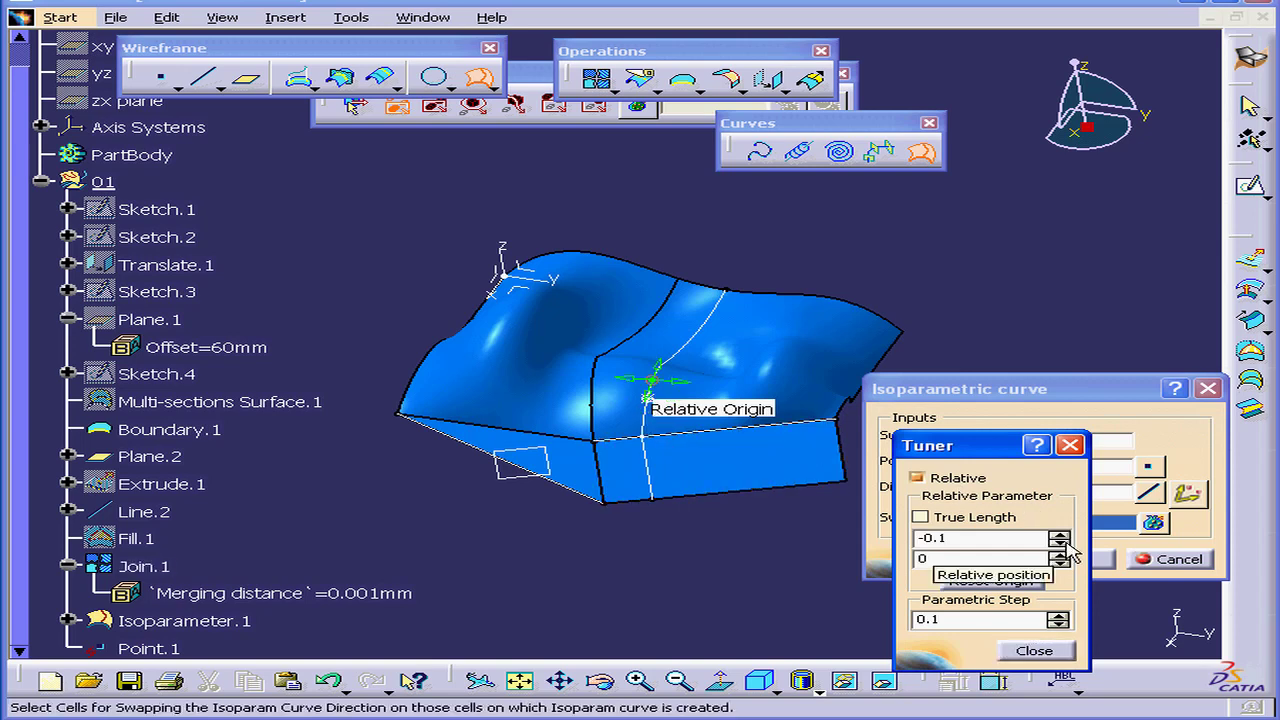
left_click(1062, 533)
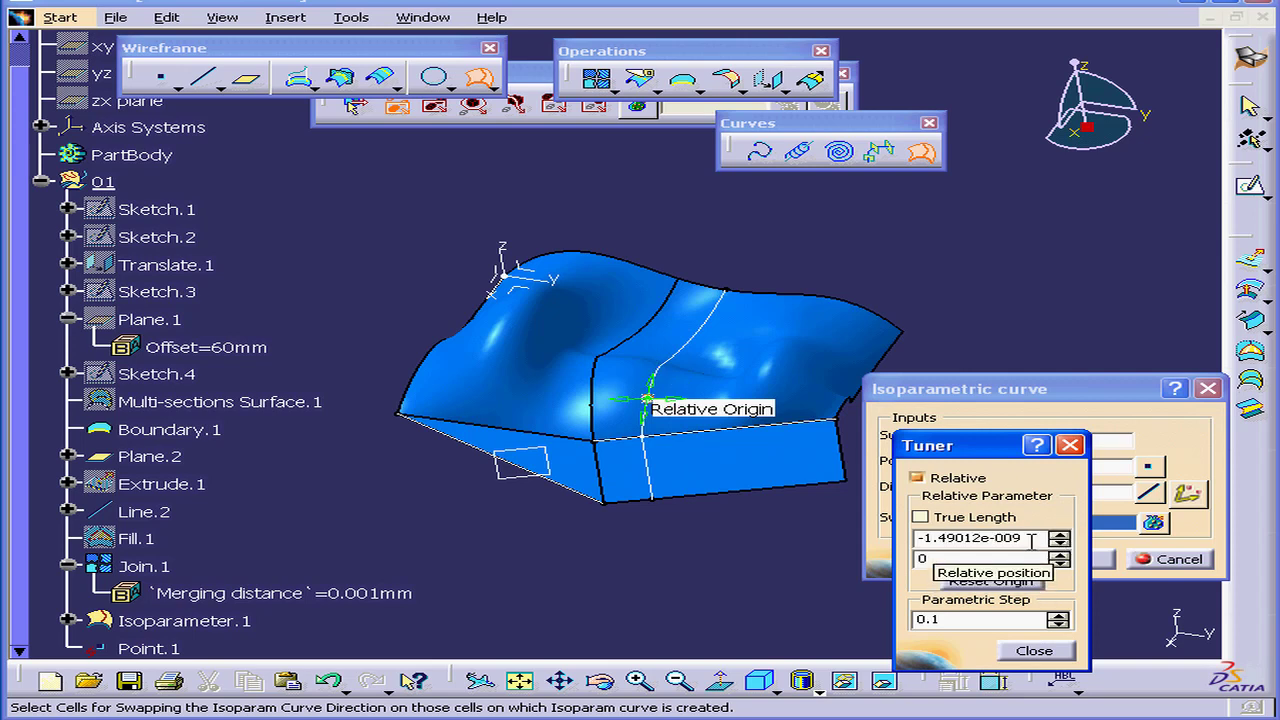
left_click_drag(1018, 540, 855, 535)
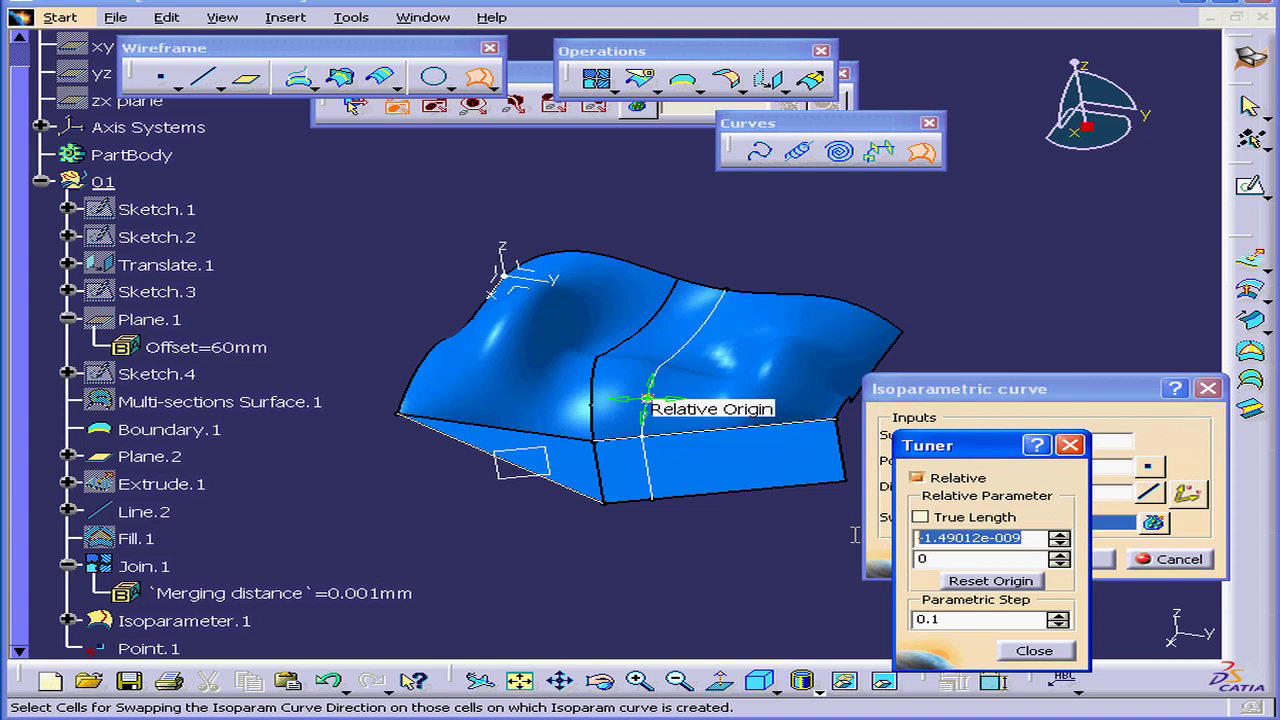
type("0")
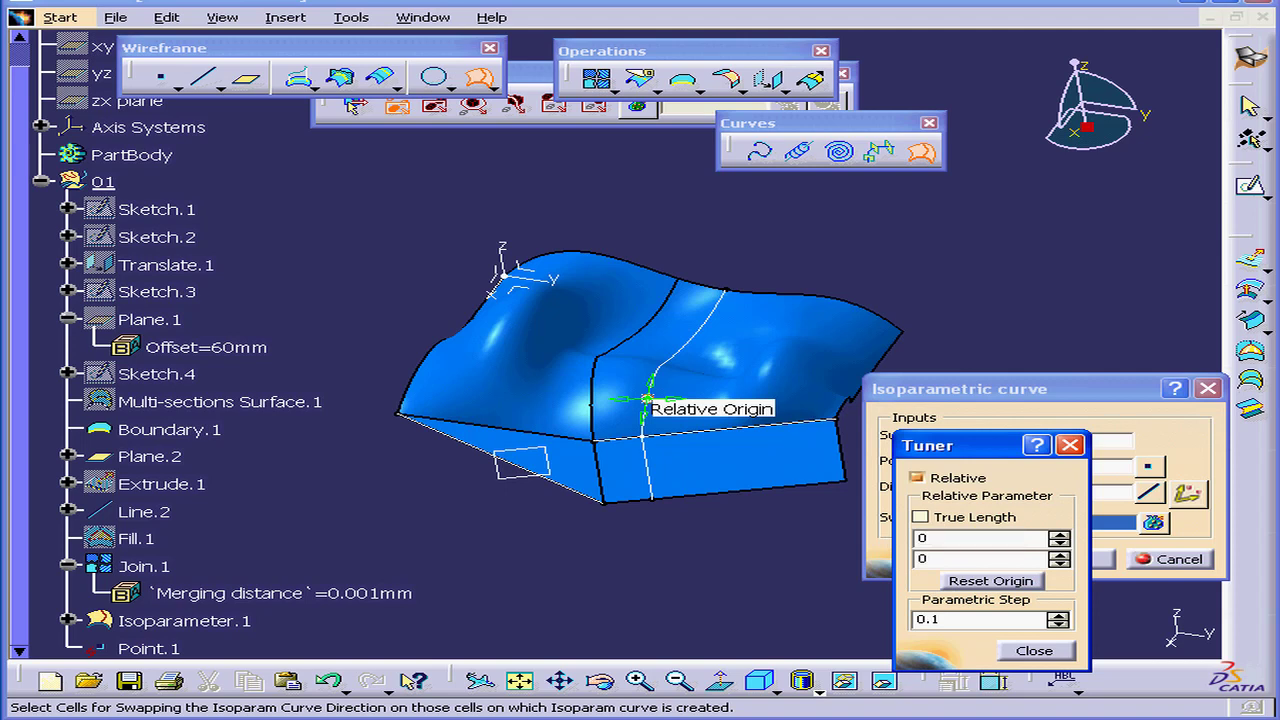
key("Tab")
left_click(1034, 651)
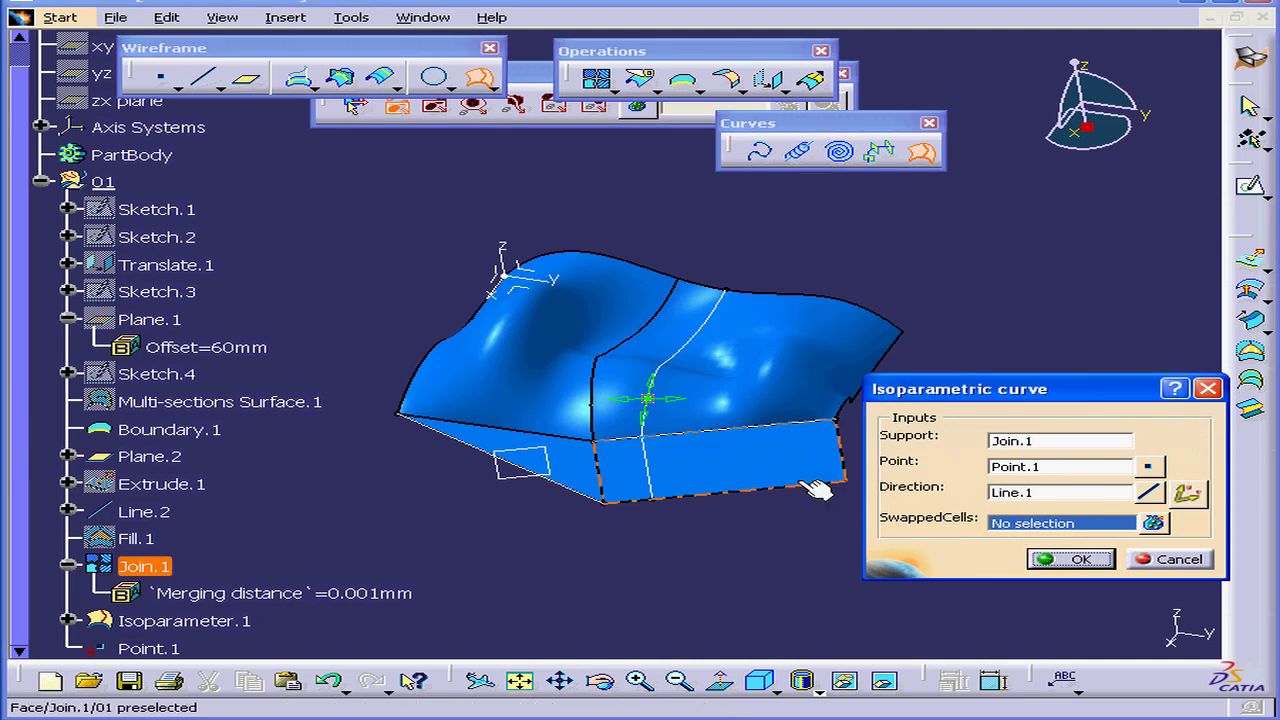
- Try swapping the isoparametric curve's direction on the side wall face below the larger surface patch, and discard the curve
left_click(728, 480)
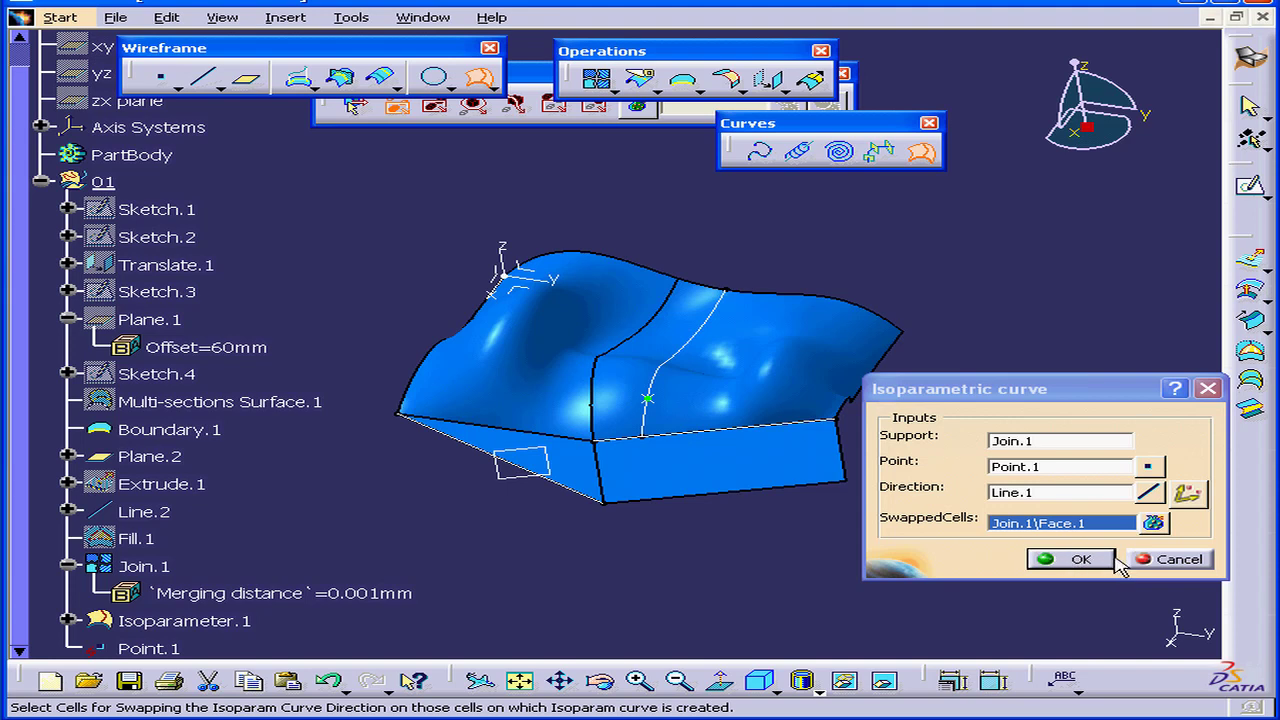
left_click(1170, 559)
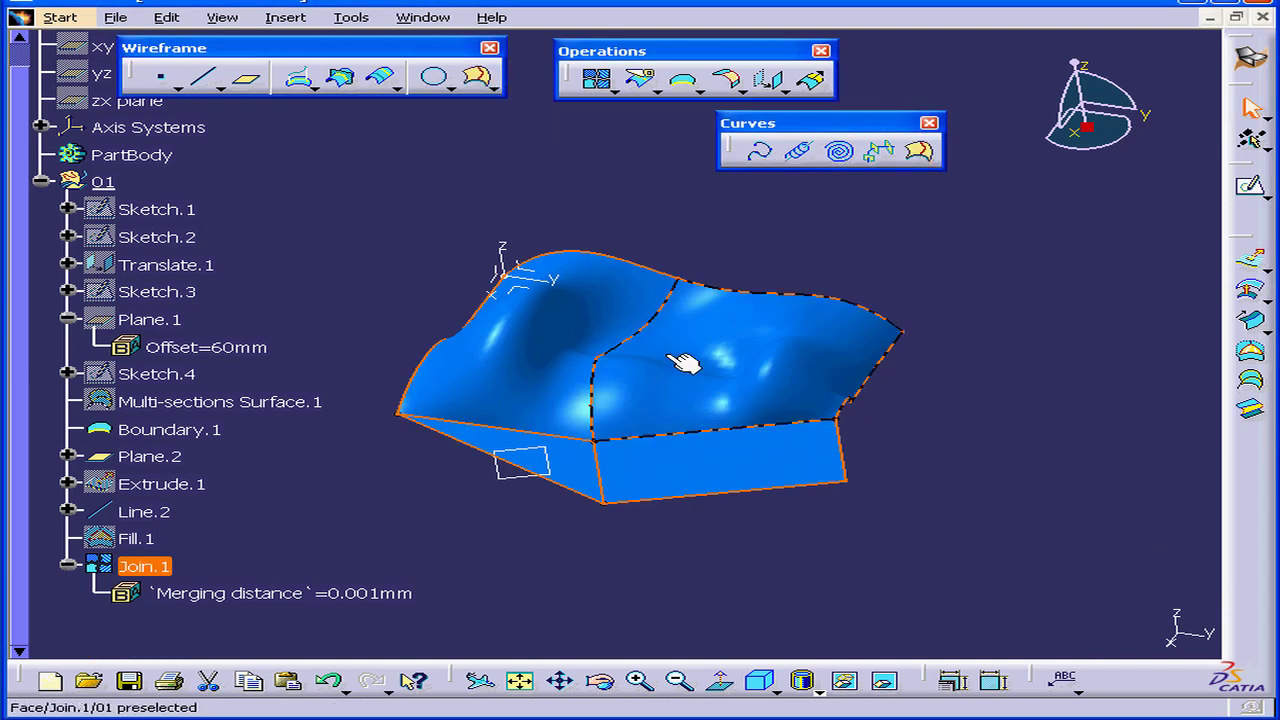
left_click(500, 155)
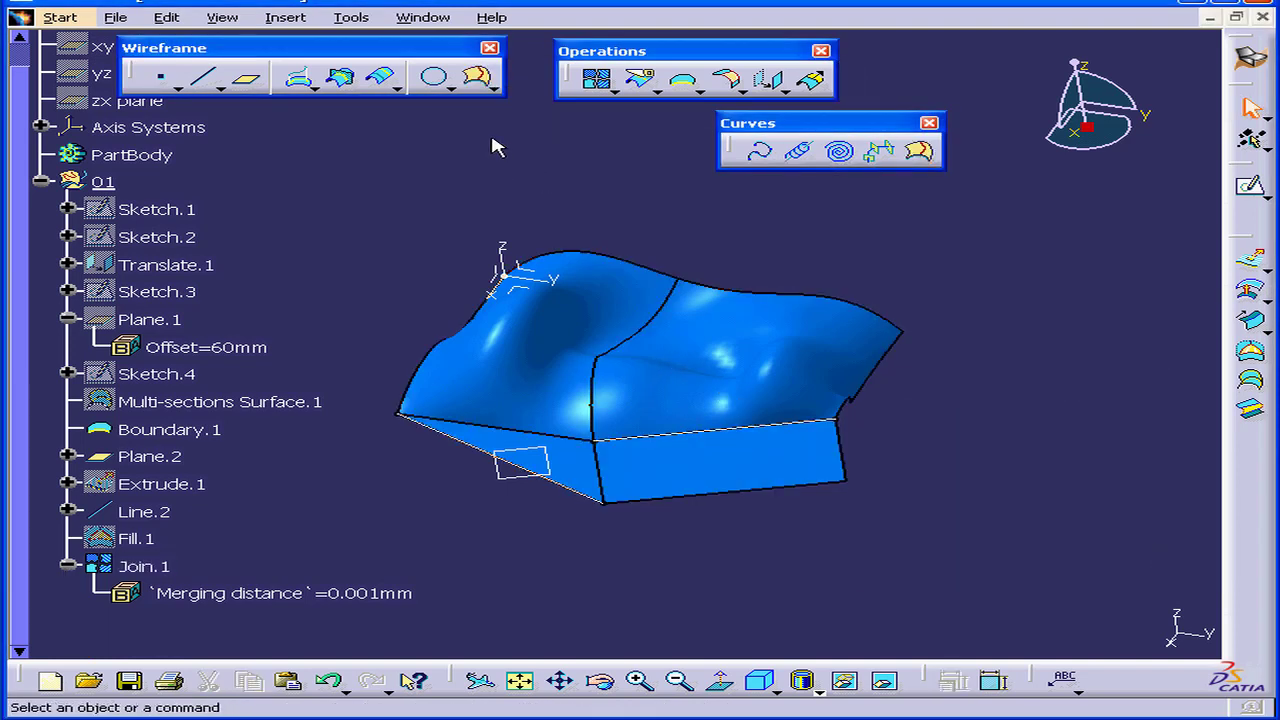
- Create an isoparametric curve on the joined surface through a point on its left patch, swapping the curve direction on the triangular side wall face
left_click(484, 82)
left_click_drag(1017, 392, 1002, 215)
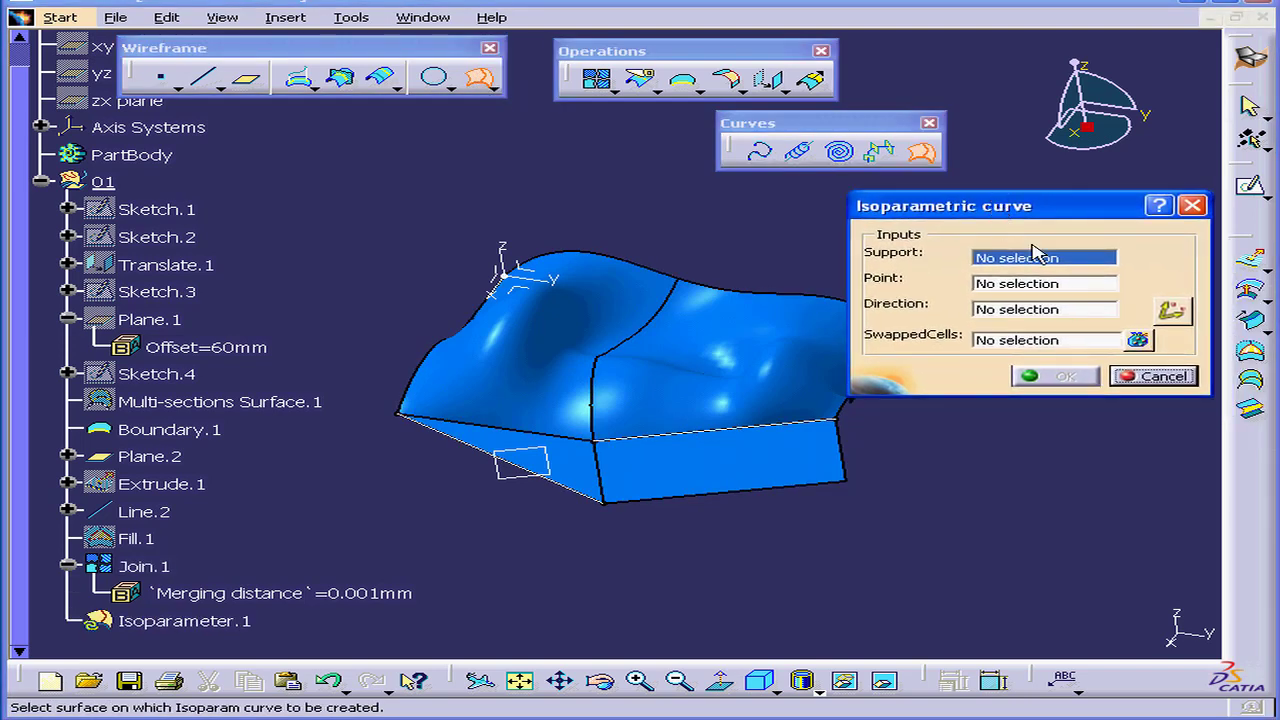
left_click(705, 367)
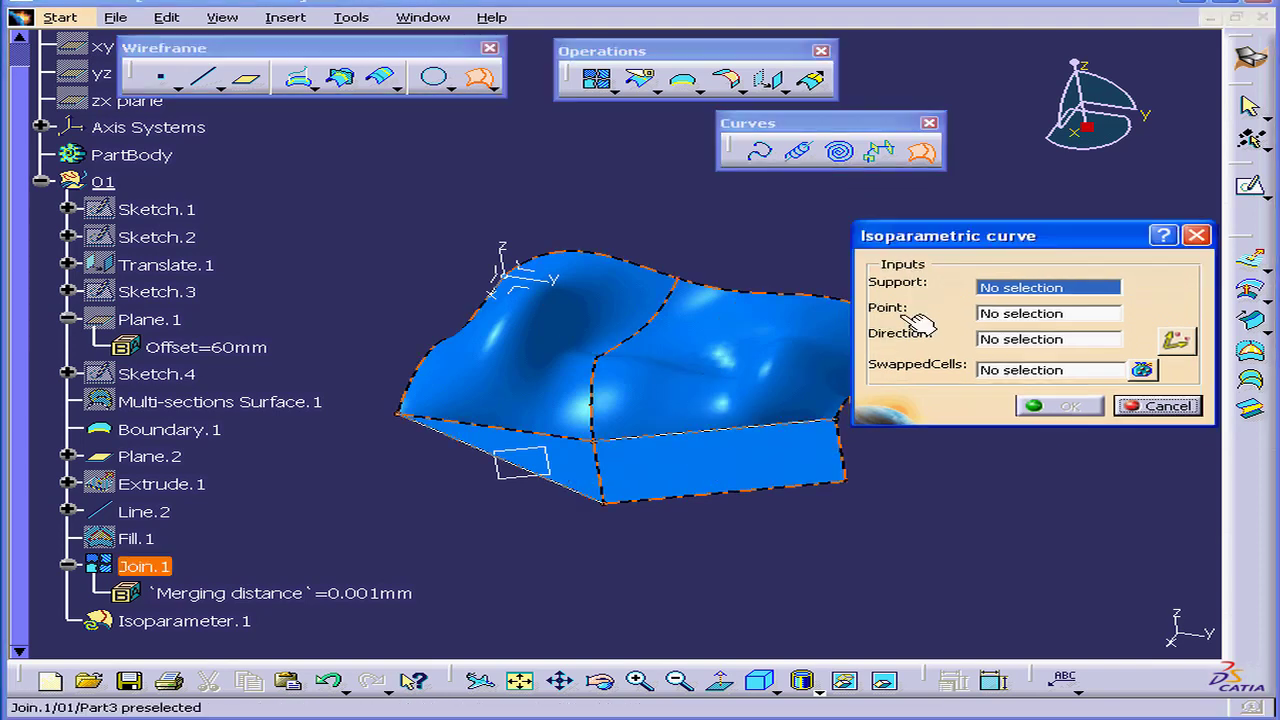
left_click(686, 346)
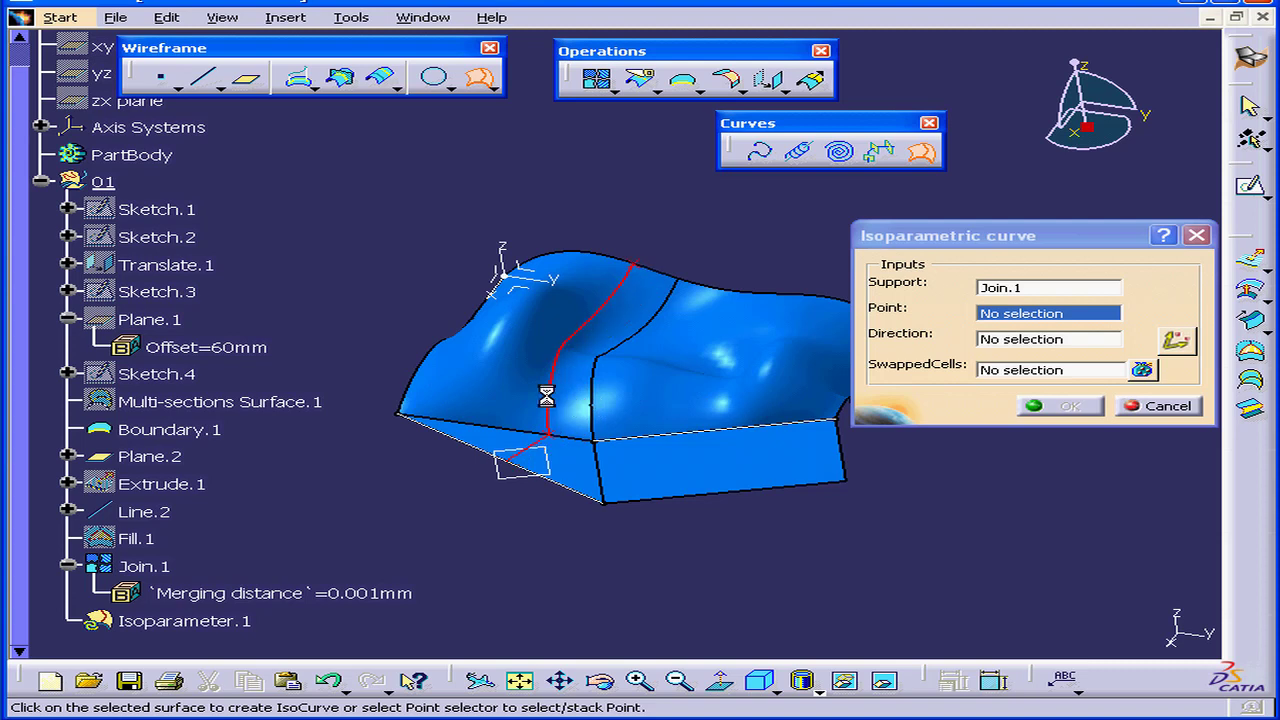
left_click(549, 391)
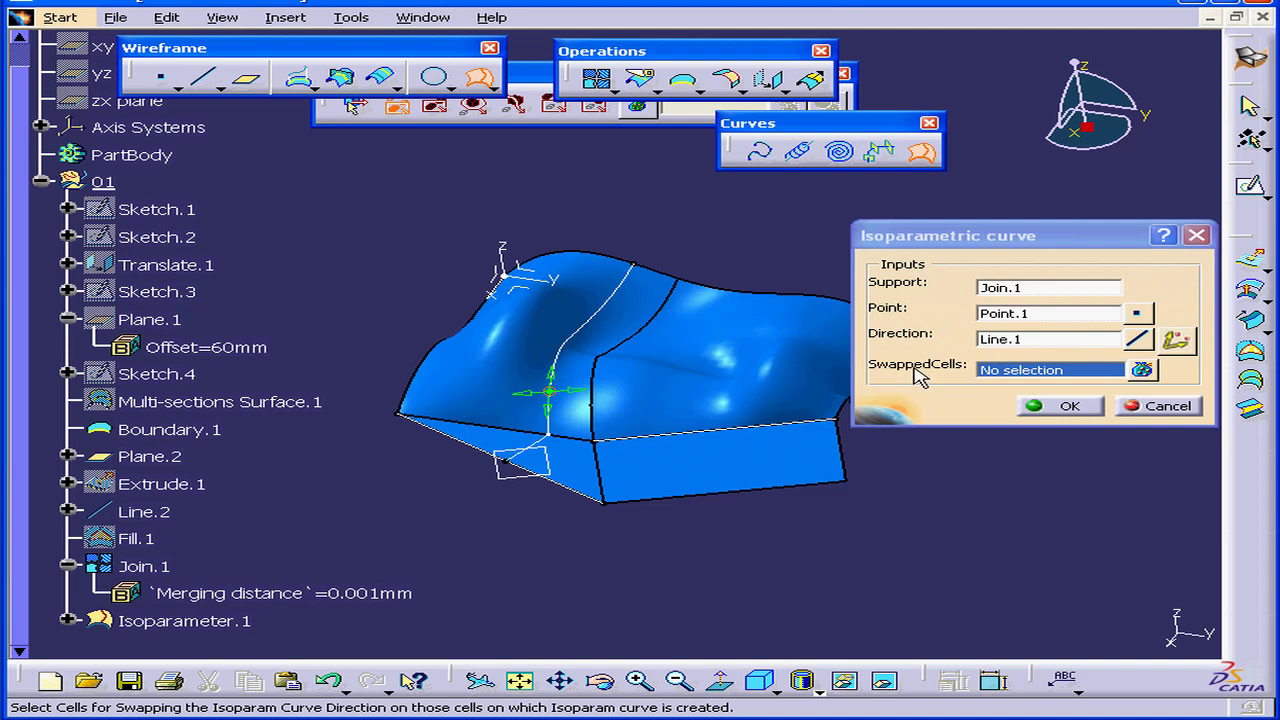
left_click(582, 466)
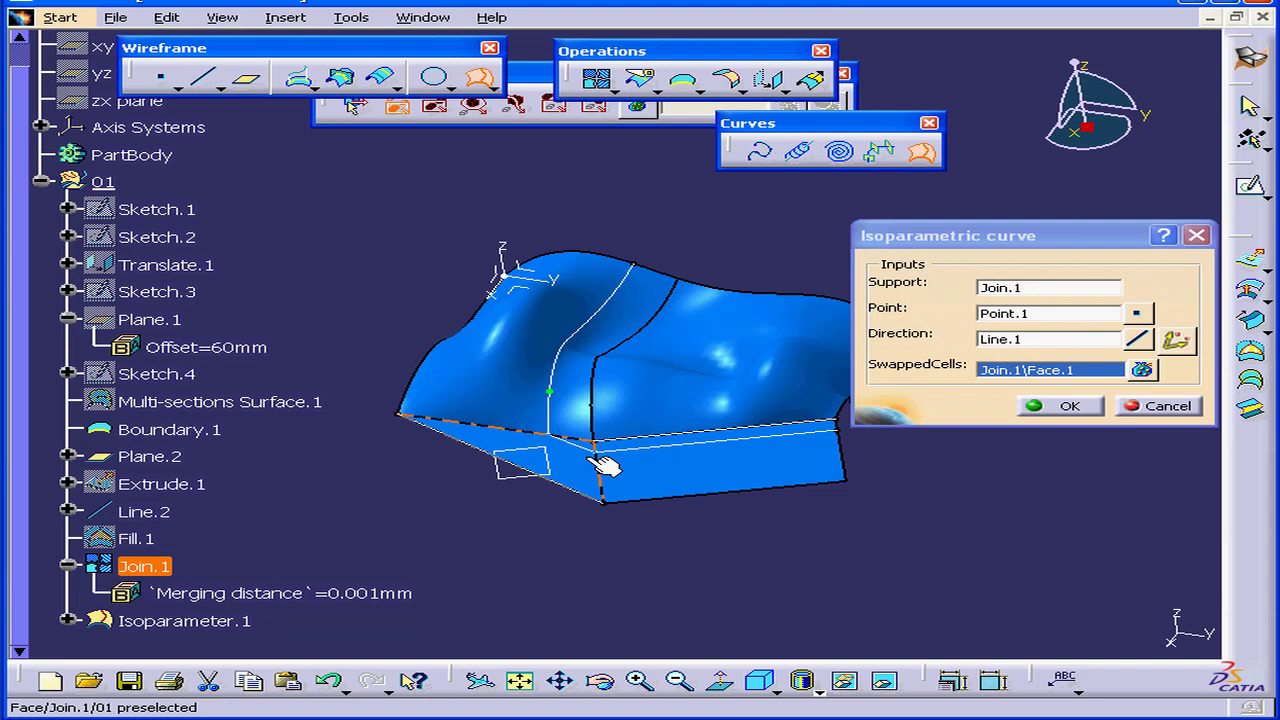
left_click(1062, 405)
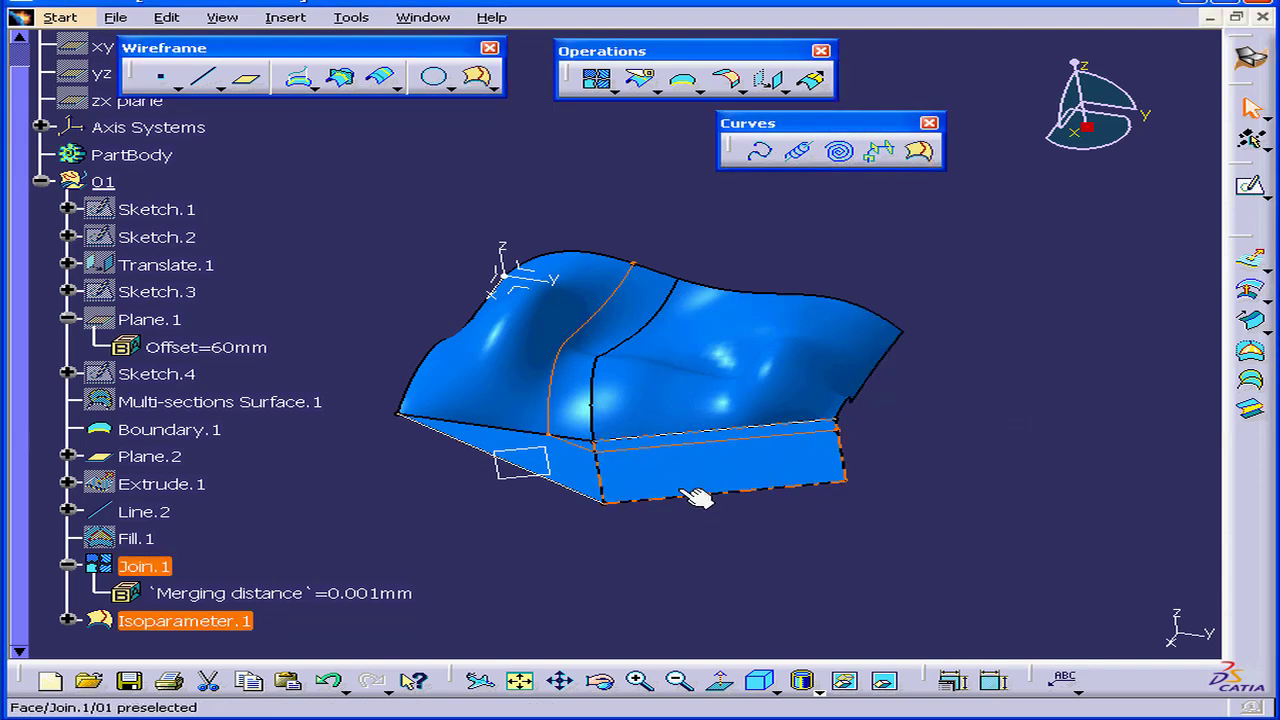
- Examine the options of the new isoparametric curve's Swap UV parameter, and leave it without applying a change
left_click(67, 621)
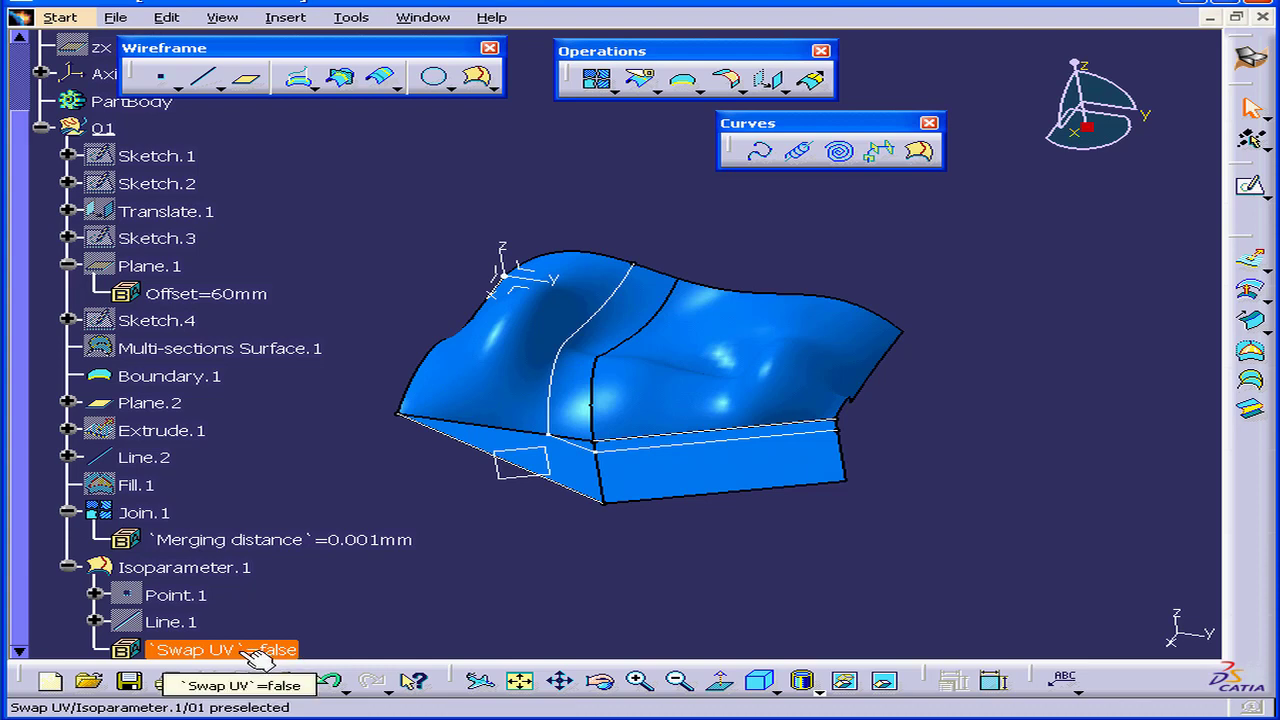
double_click(243, 652)
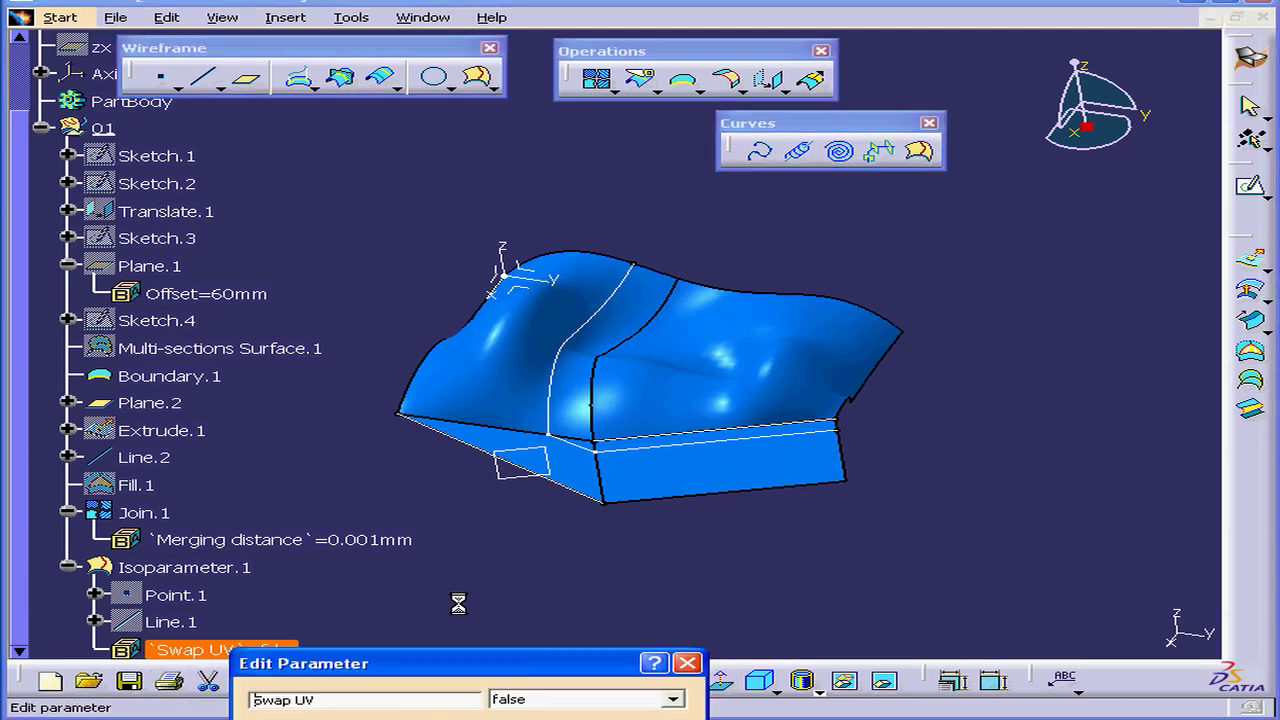
left_click_drag(571, 660, 928, 445)
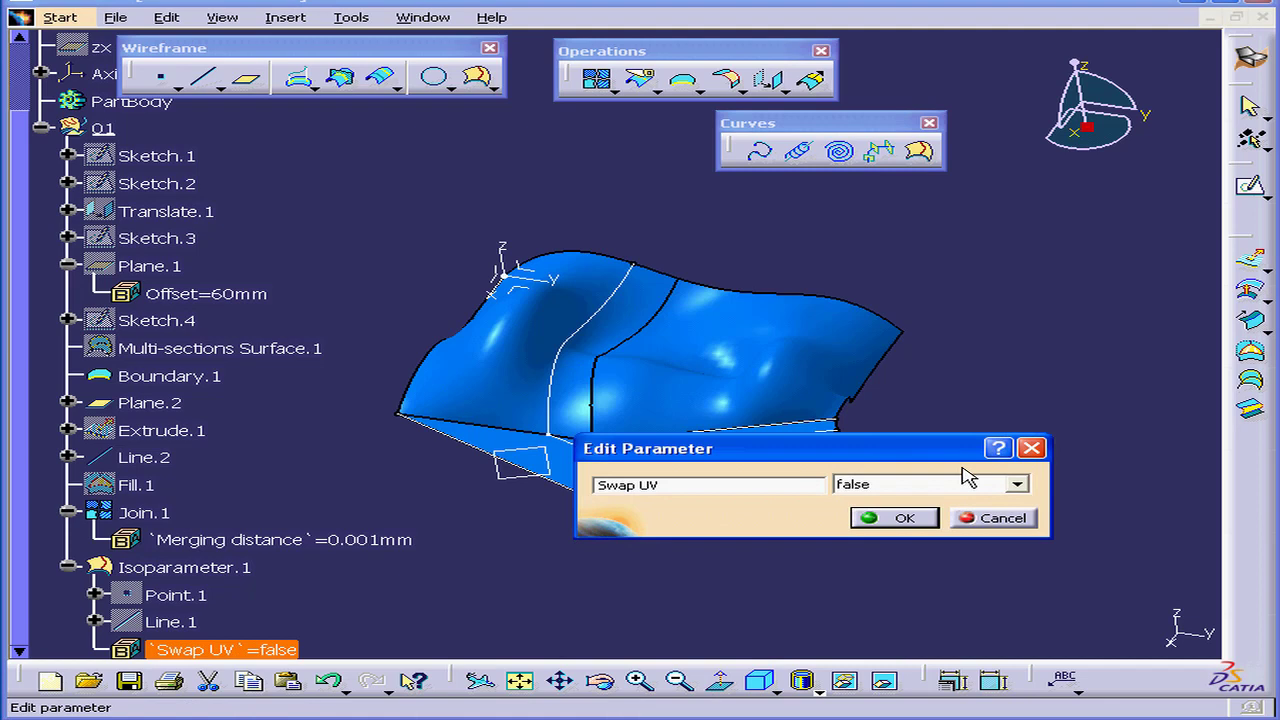
left_click(1017, 484)
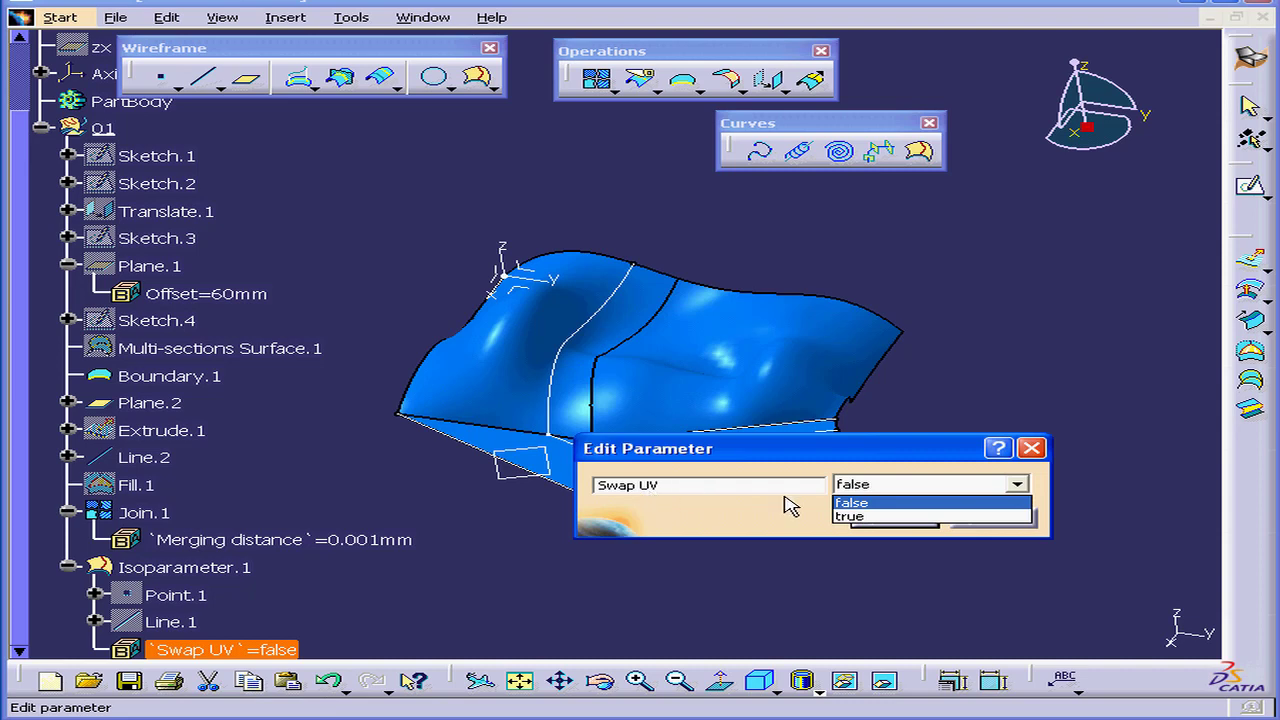
left_click(870, 506)
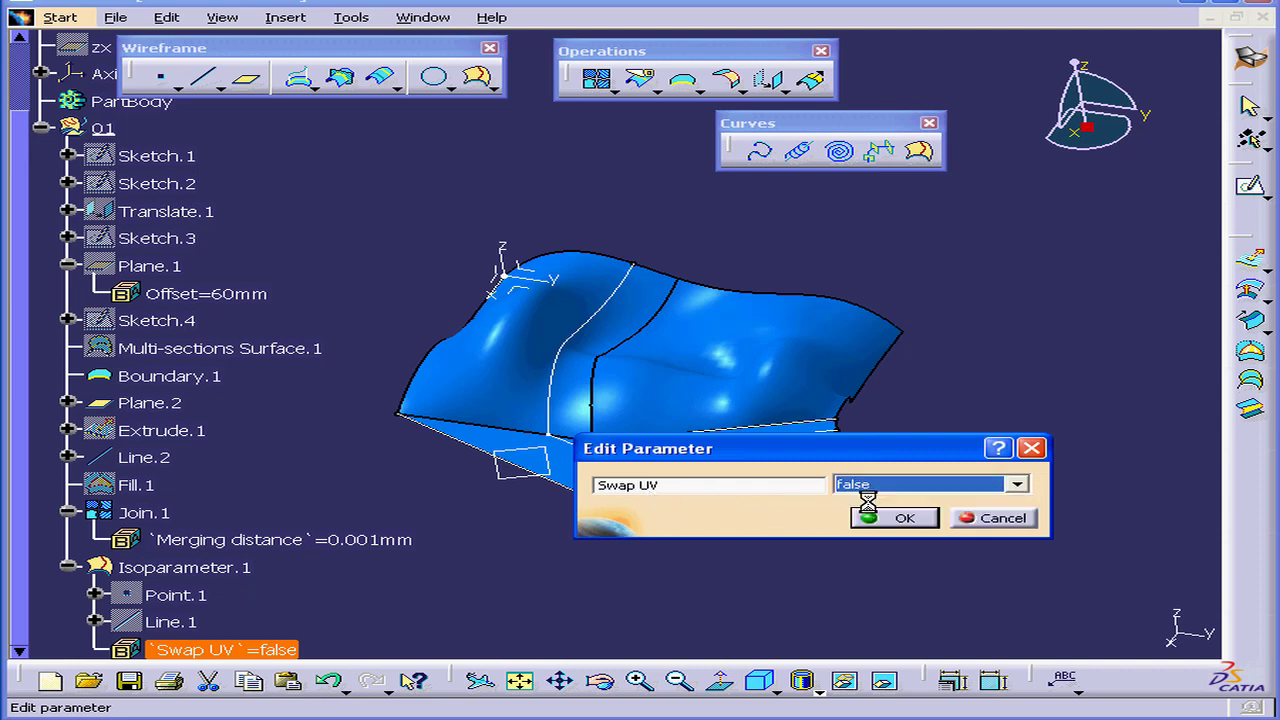
left_click(995, 522)
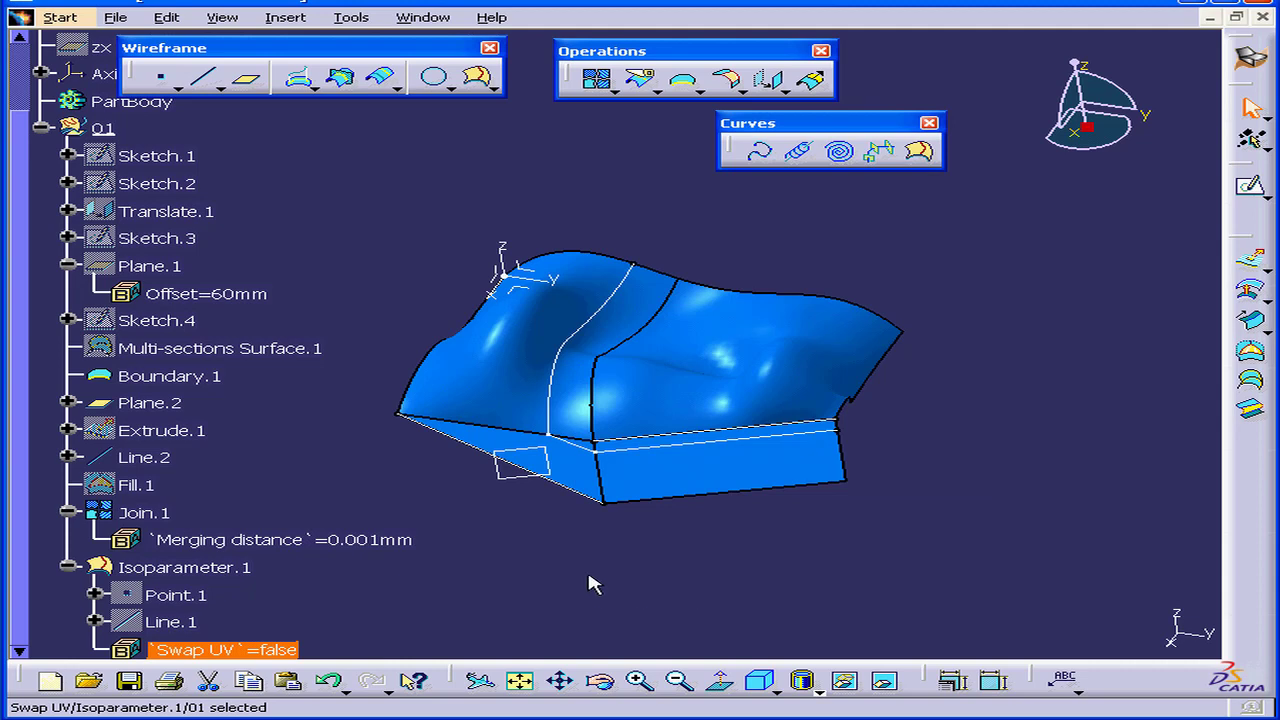